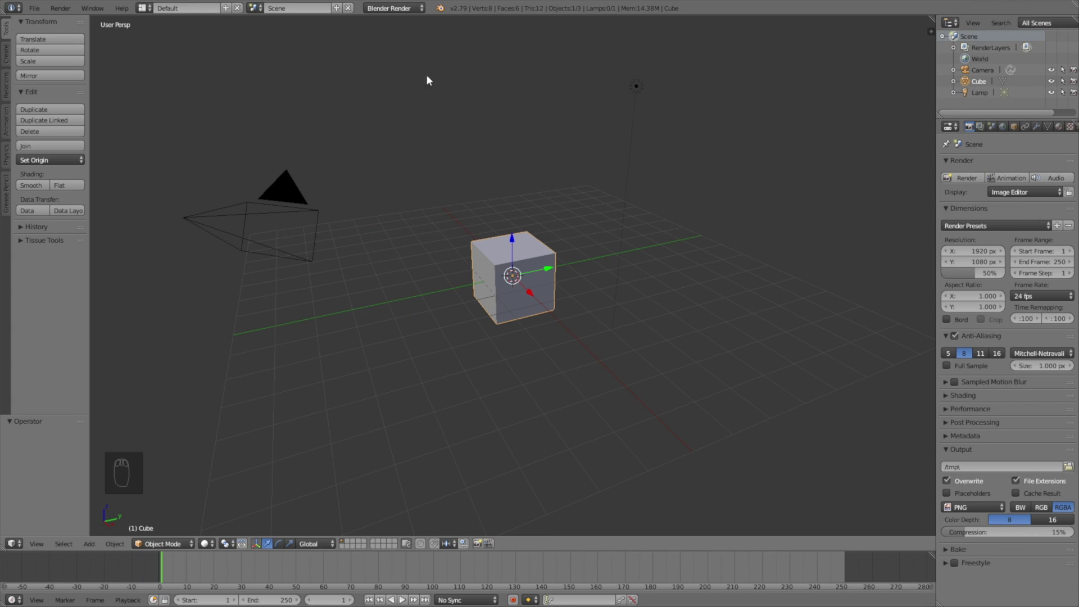
Step: Switch the render engine to Cycles and delete the default cube
left_click(394, 8)
left_click(391, 46)
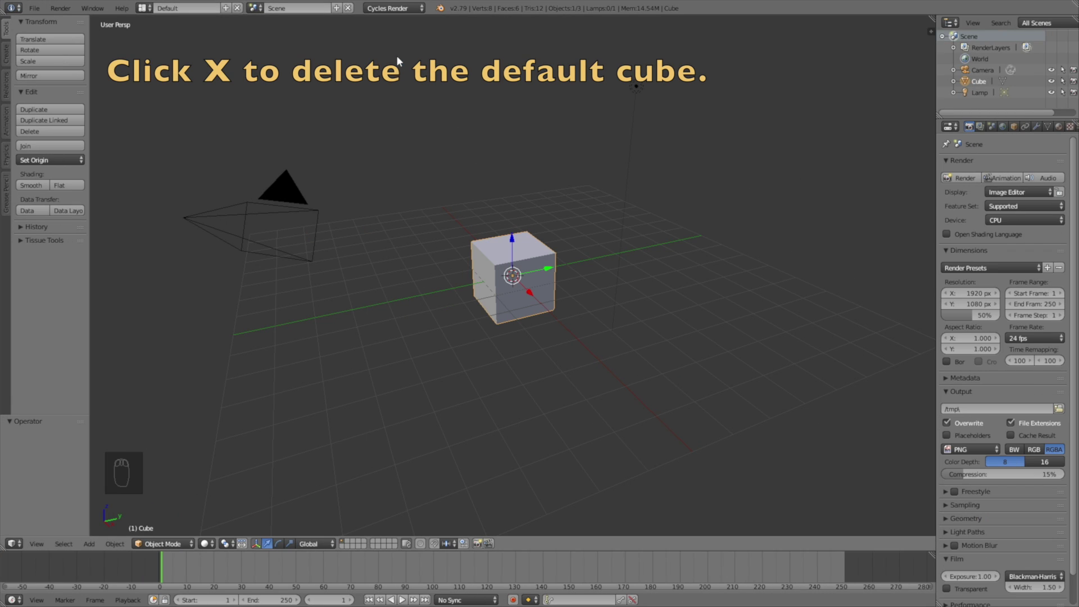
key("x")
left_click(512, 286)
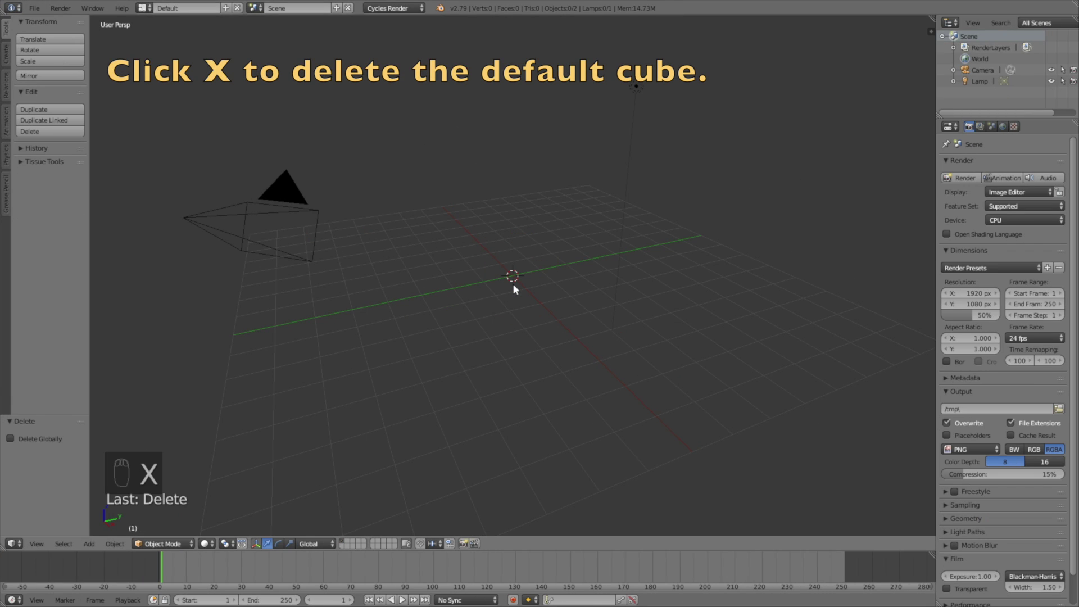
Step: Add a NurbsPath curve to the scene
key("shift+a")
mouse_move(515, 251)
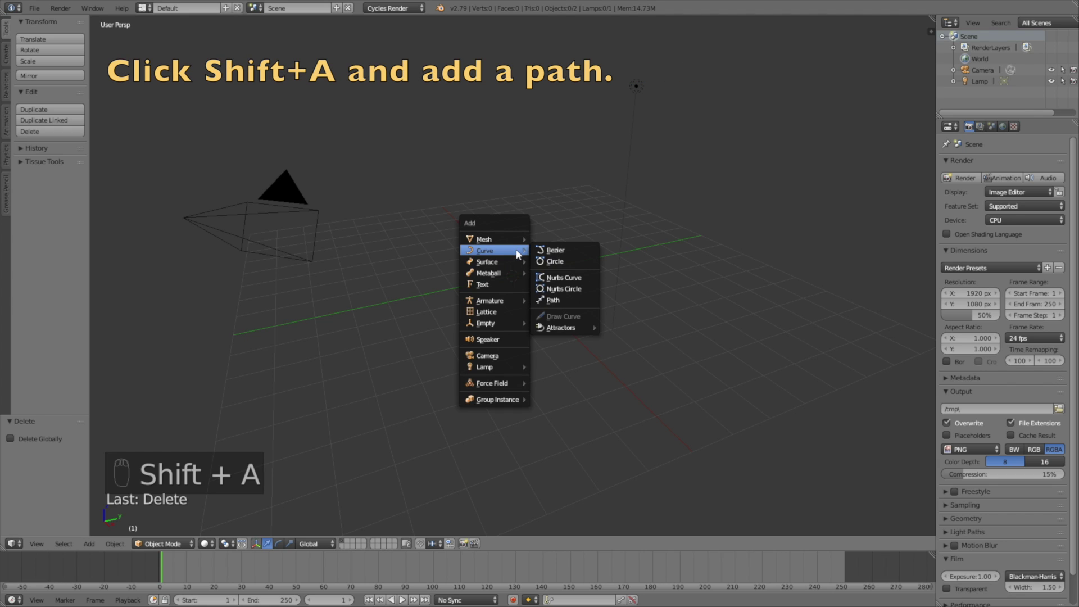
left_click(561, 300)
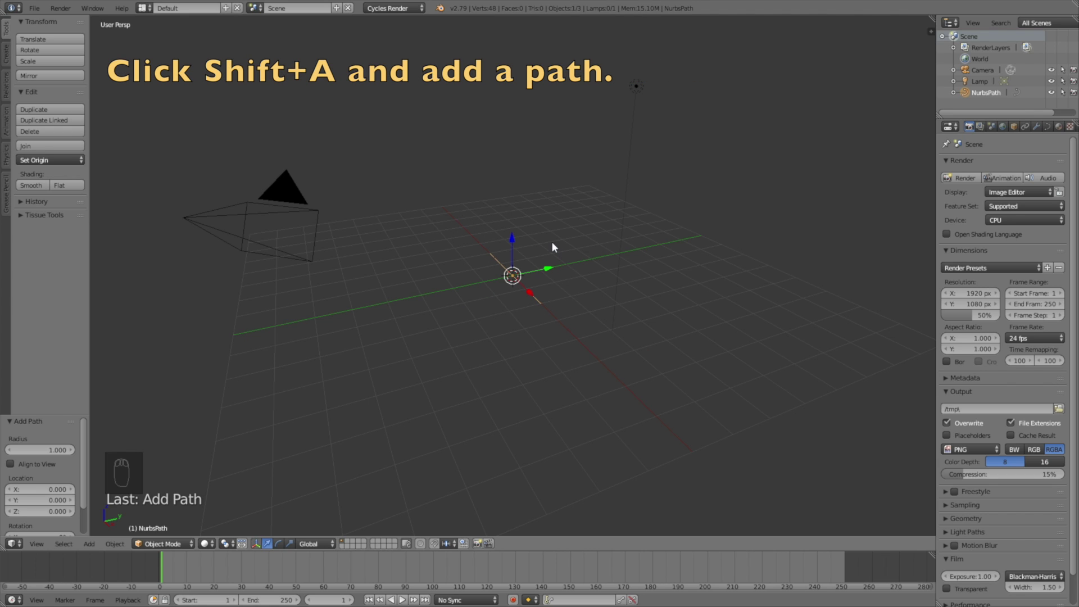
Step: In front view, rotate the path 90° about Y, then tilt it slightly (about -9.89°)
key("KP_1")
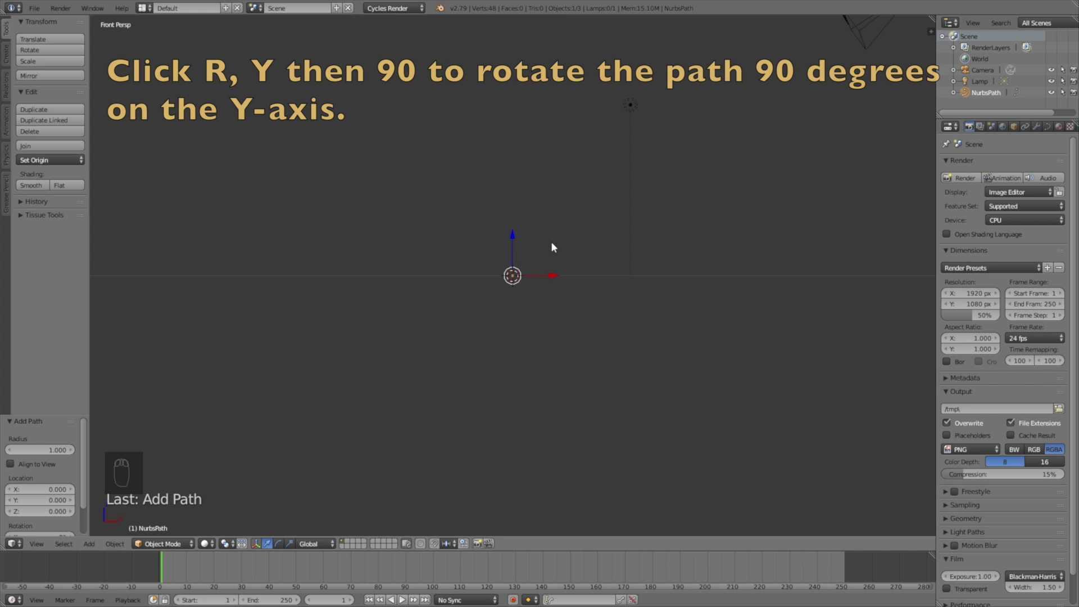
type("ry90")
key("Return")
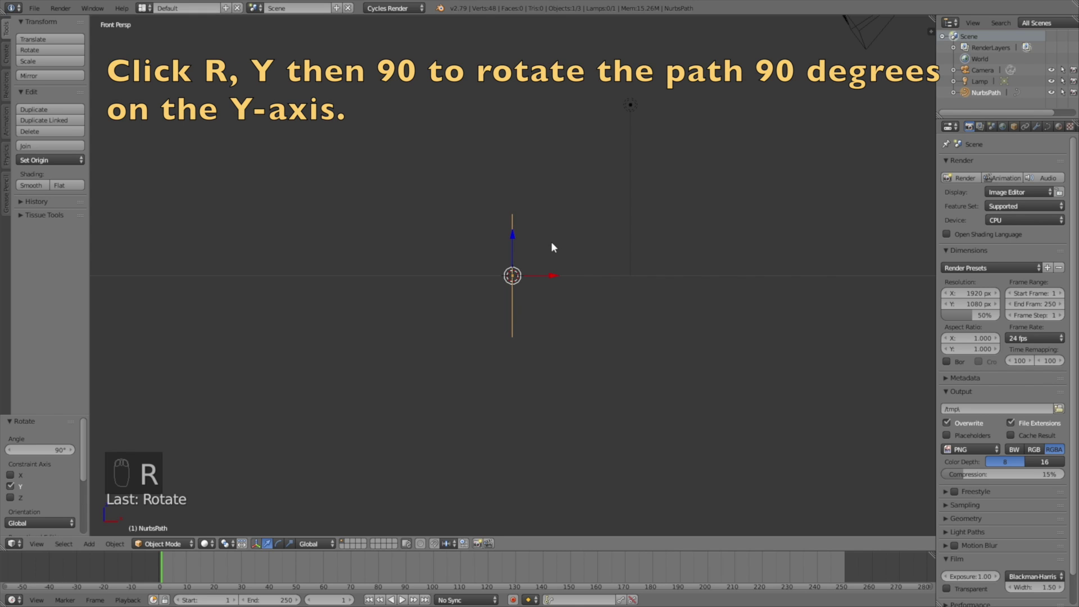
key("r")
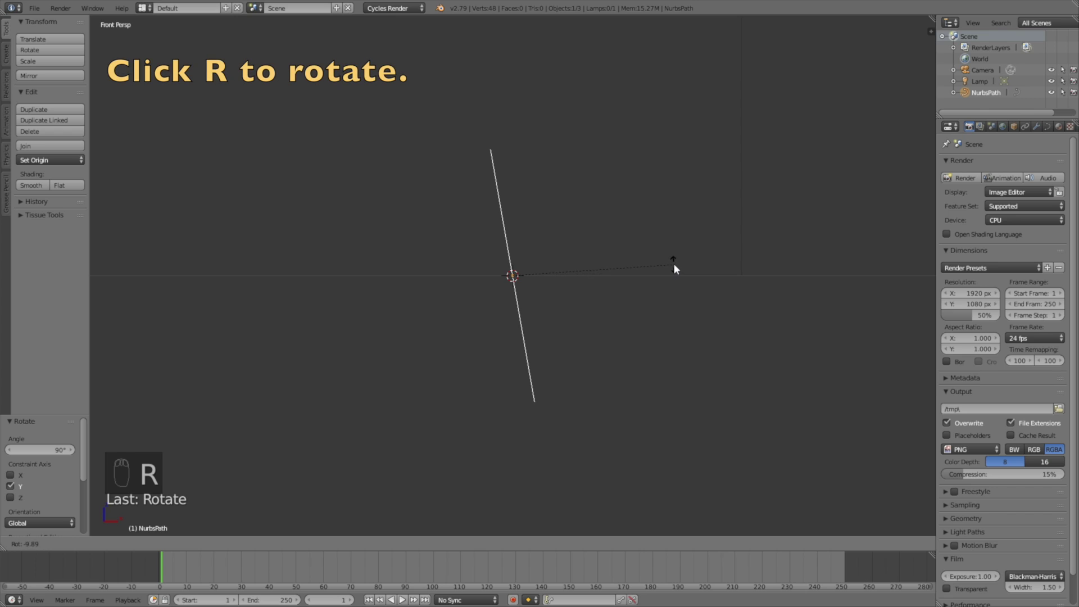
left_click(672, 287)
left_click(163, 544)
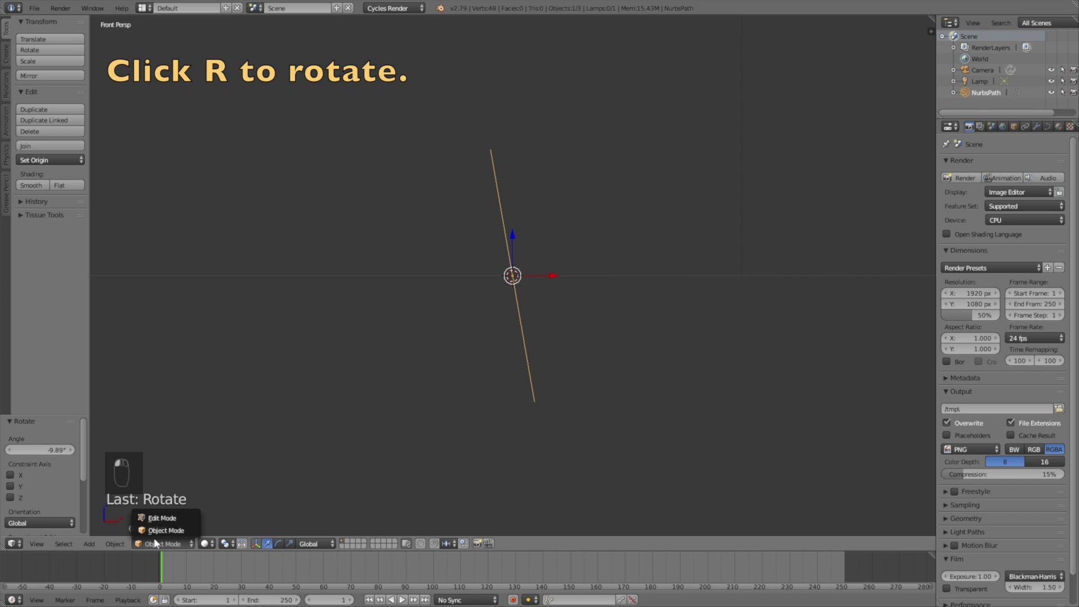
Step: In Edit Mode, extrude four new points from the path's lower end to form the first hump
left_click(186, 514)
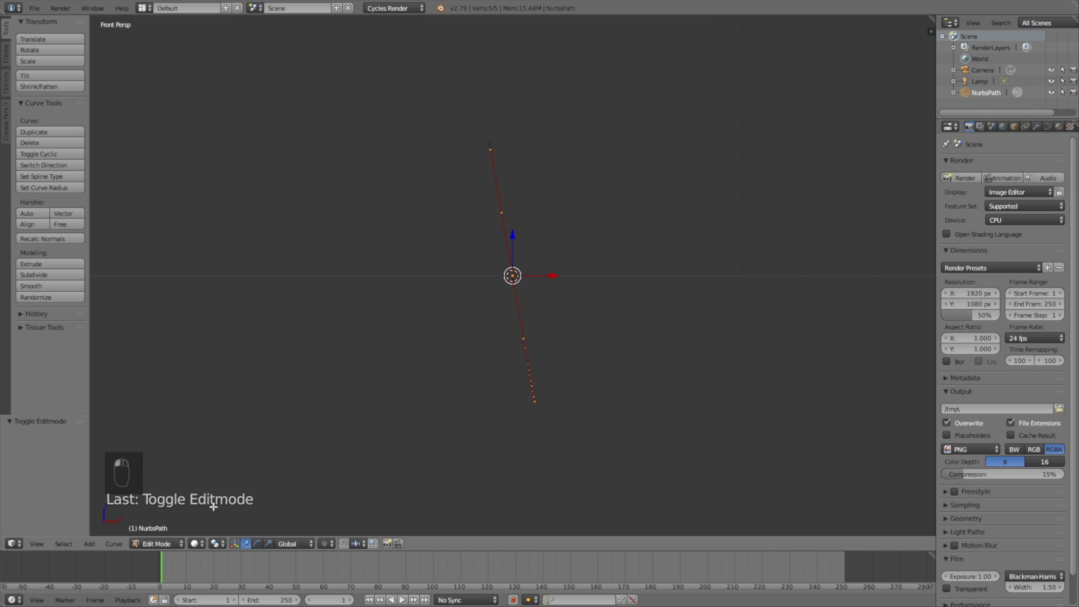
right_click(531, 407)
key("e")
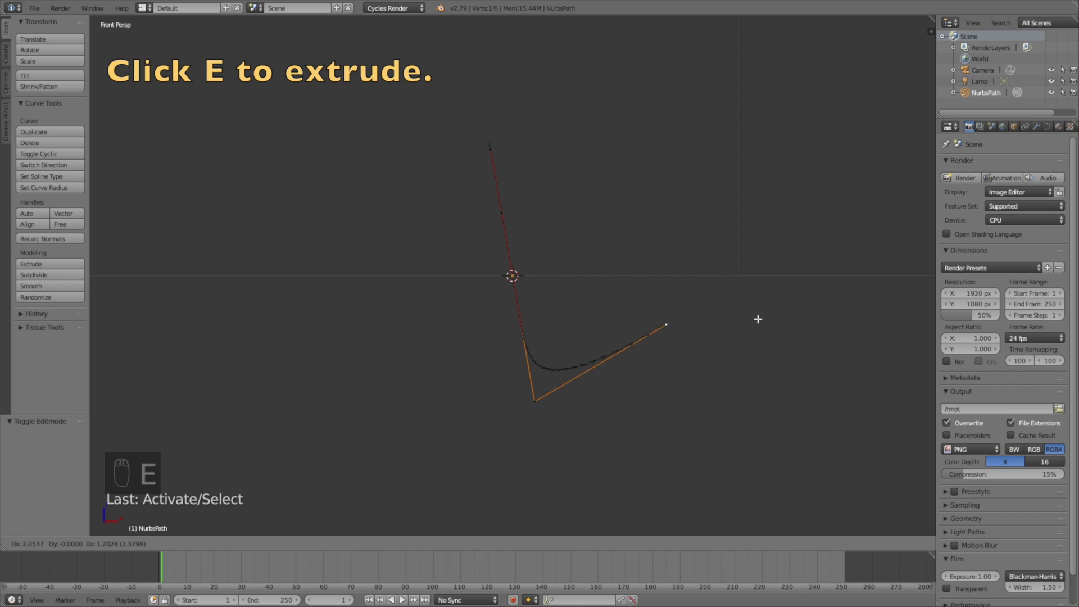
left_click(665, 381)
key("e")
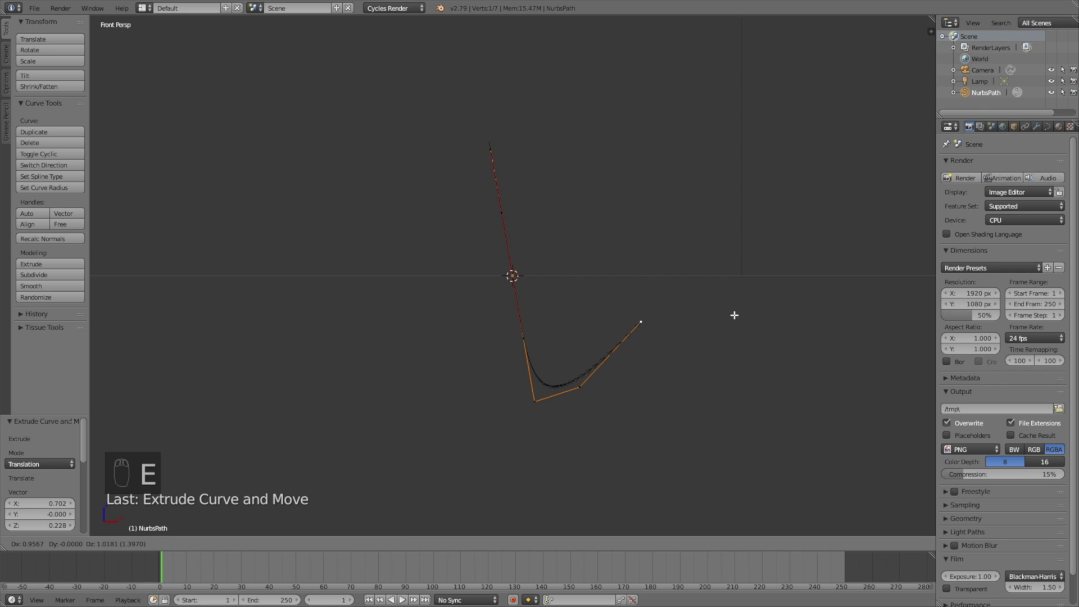
left_click(731, 314)
key("e")
left_click(759, 253)
key("e")
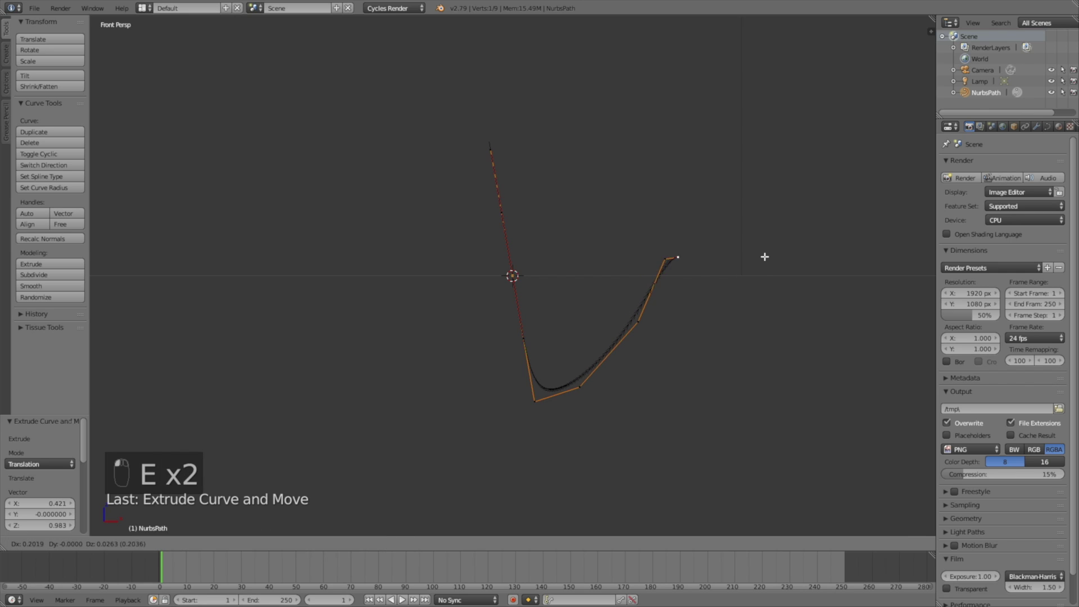
left_click(792, 257)
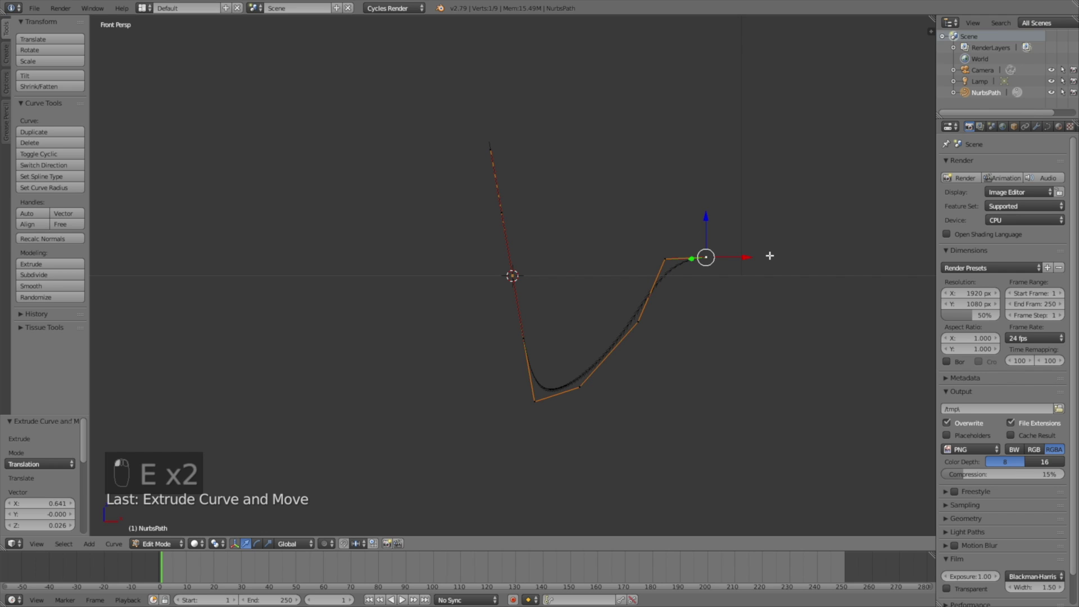
Step: Extrude three more points kept in the X–Z plane (Shift+Y), completing the W-shaped wave
middle_click_drag(792, 255, 602, 252, "shift")
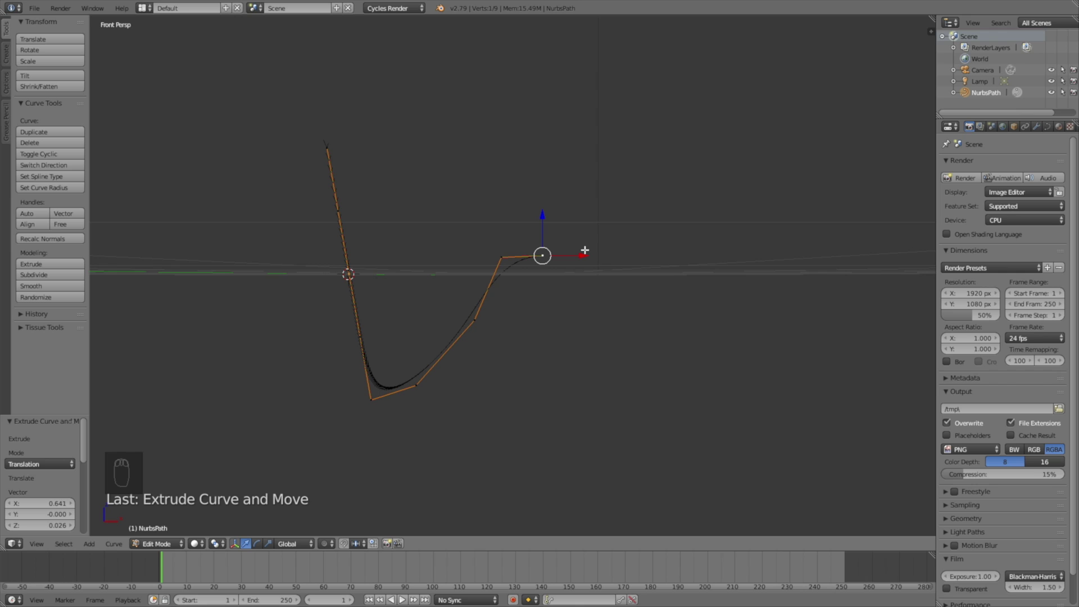
key("e")
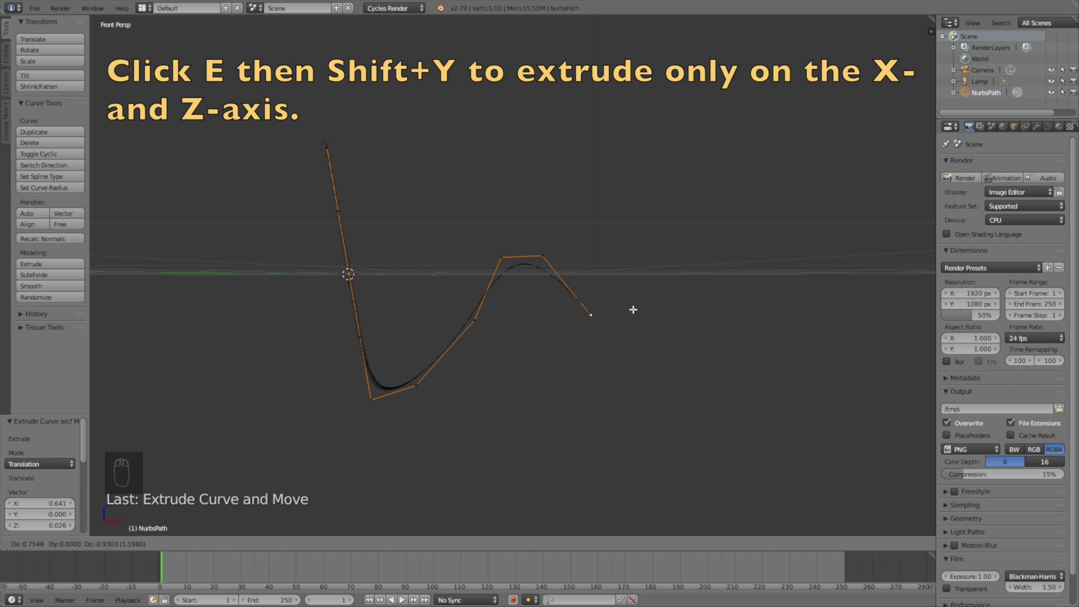
key("shift+y")
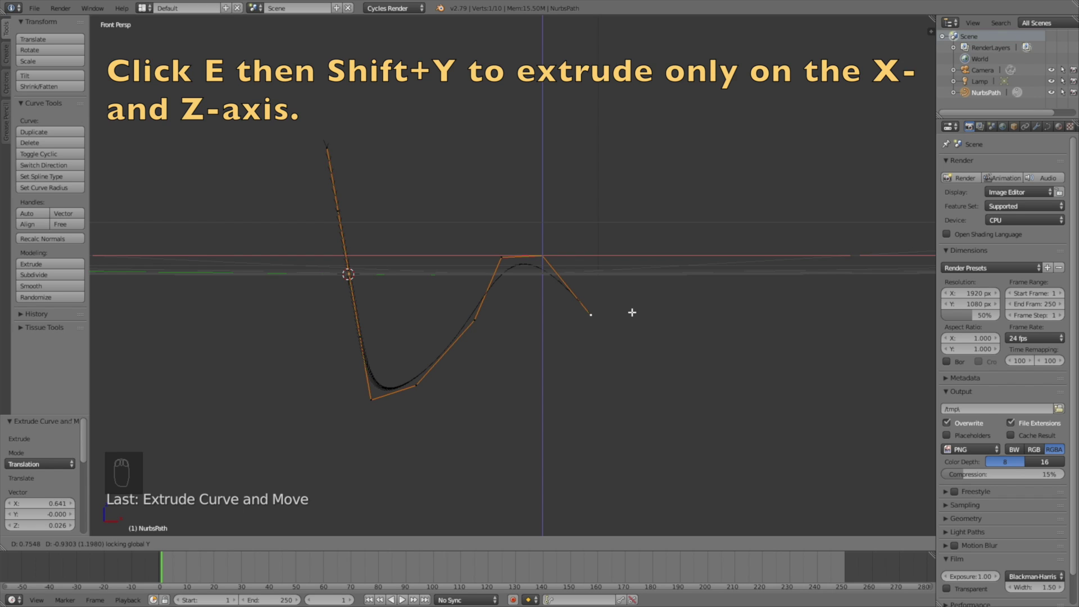
left_click(644, 382)
key("e")
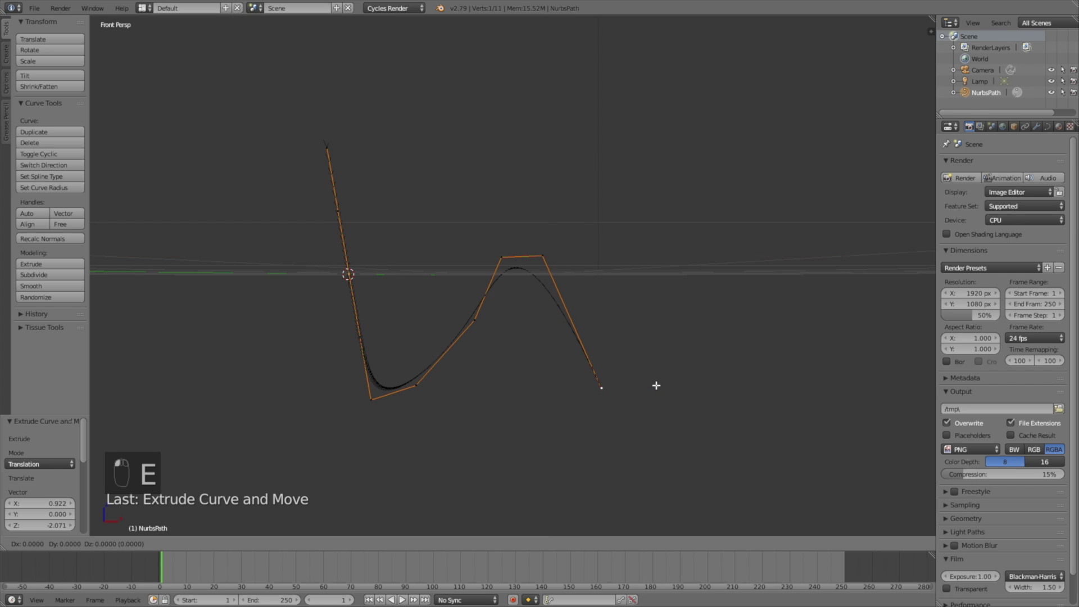
key("shift+y")
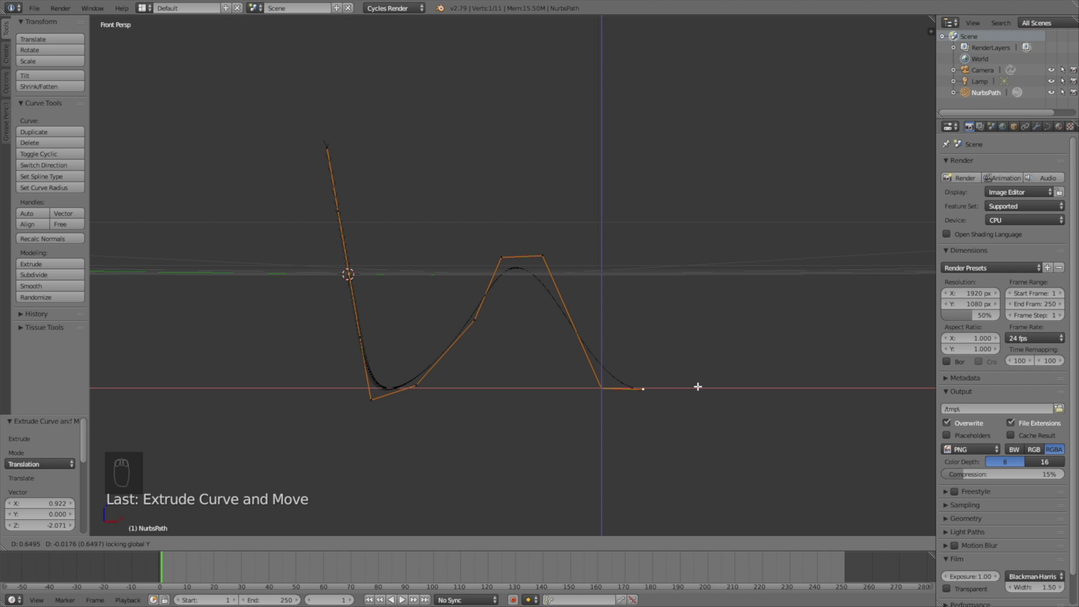
left_click(698, 387)
key("e")
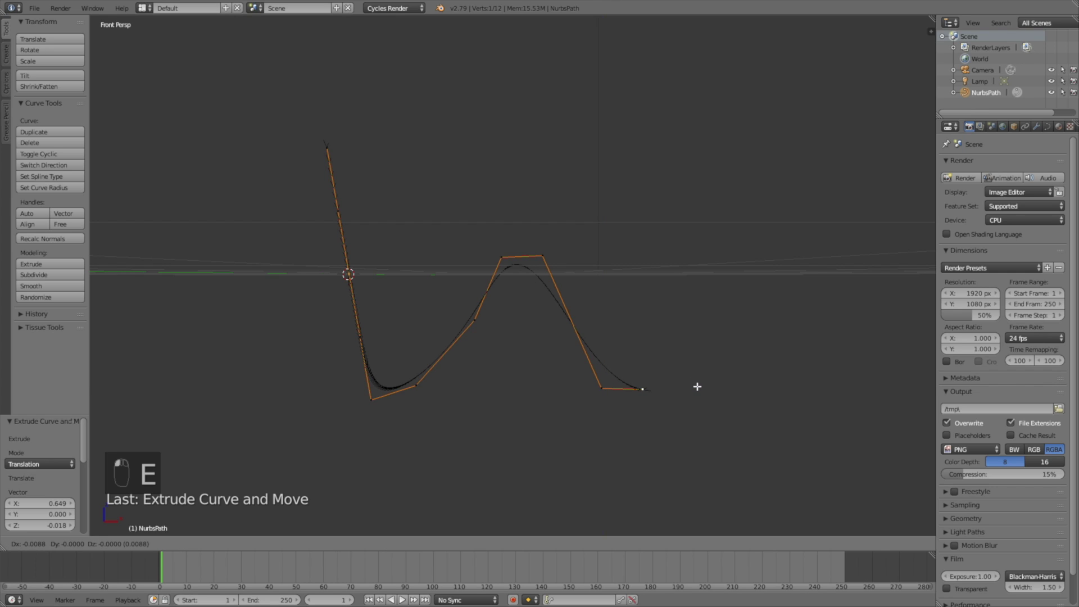
key("shift+y")
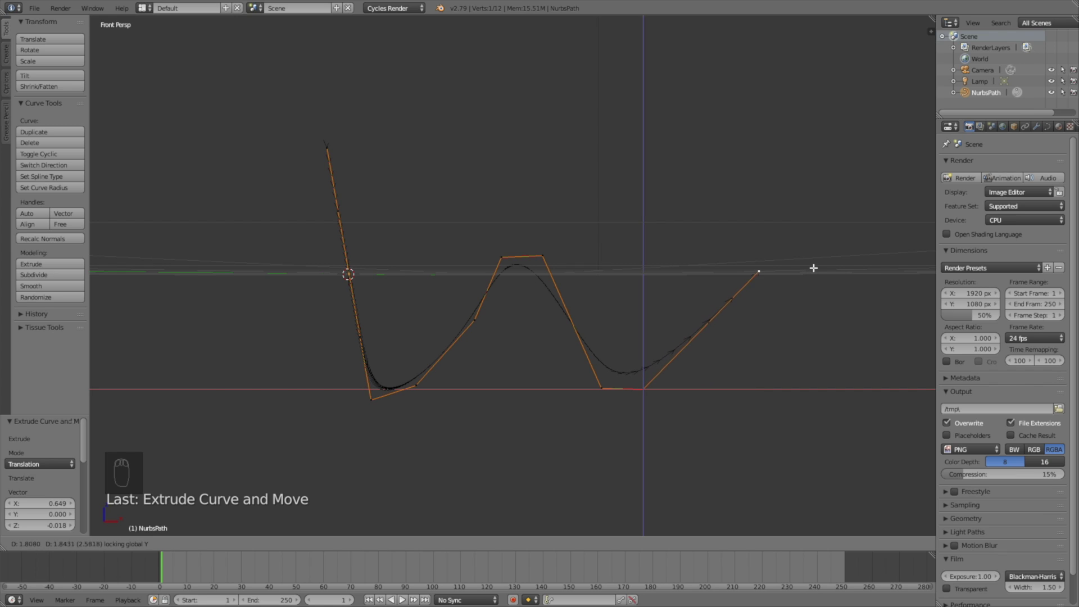
left_click(833, 233)
middle_click_drag(475, 414, 285, 482)
Step: Return to Object Mode and add a Bezier circle
left_click(157, 544)
left_click(188, 519)
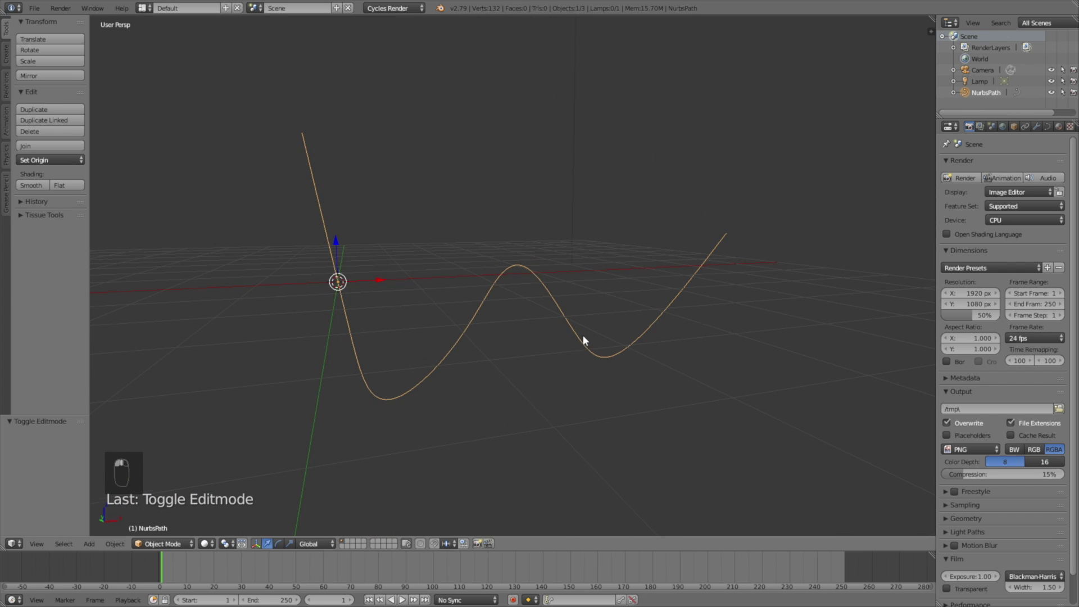
middle_click_drag(583, 335, 569, 329)
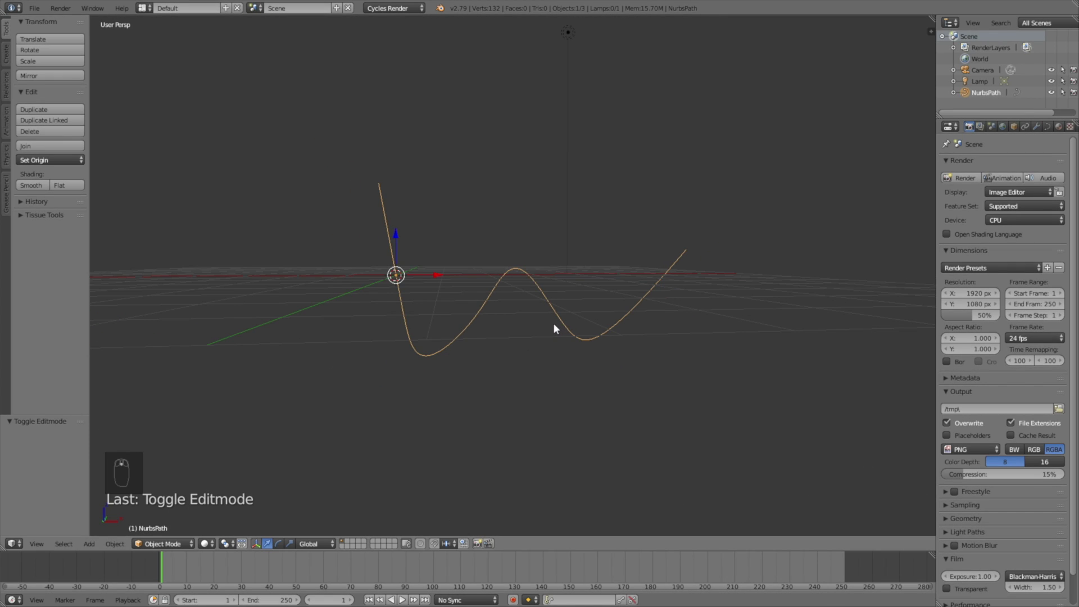
key("shift+a")
mouse_move(416, 368)
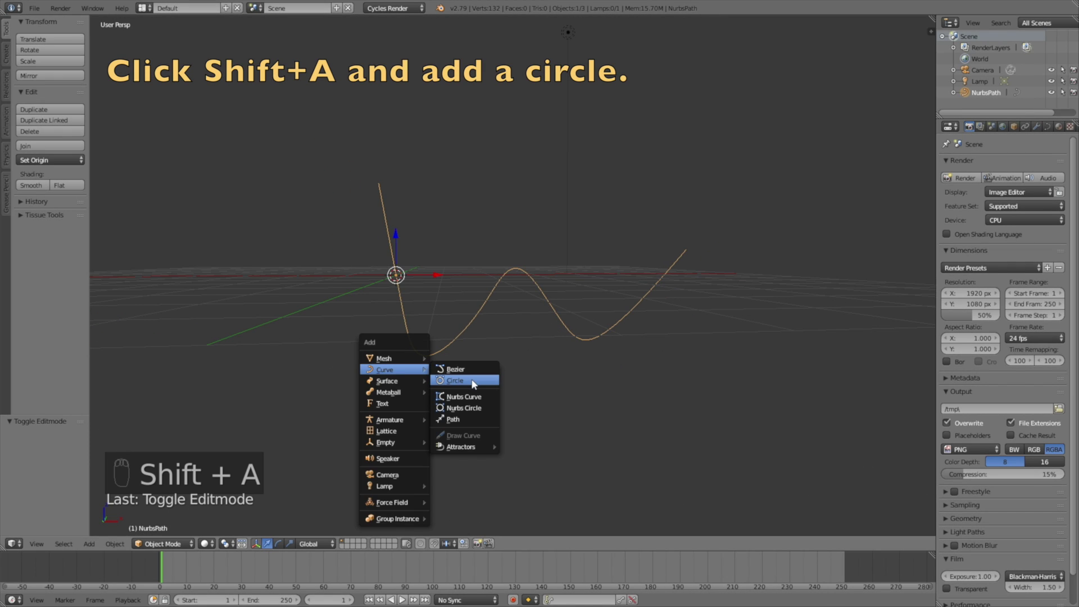
left_click(473, 382)
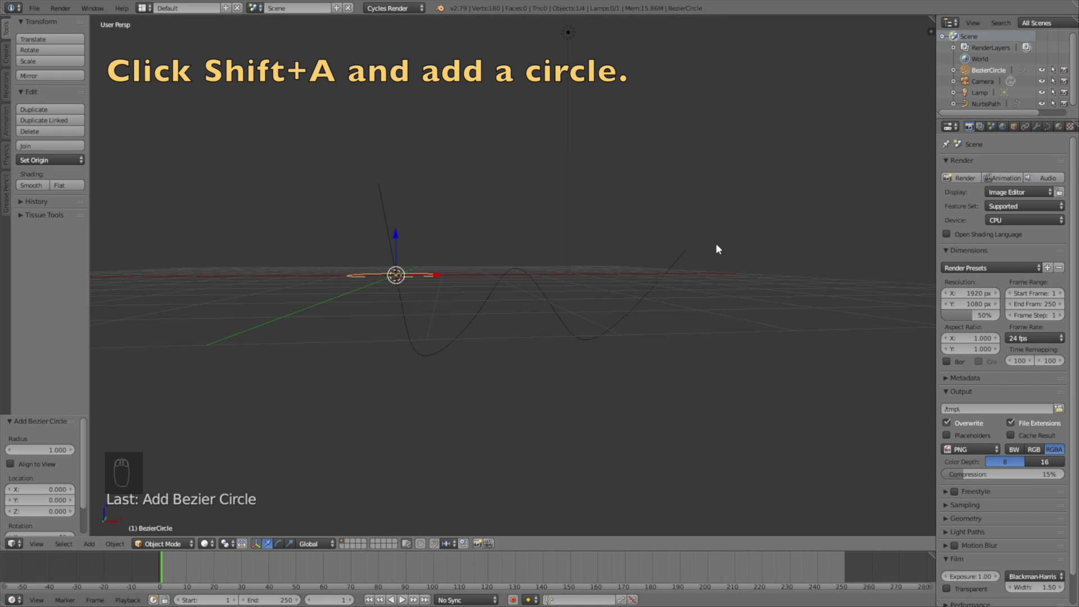
Step: Set the NurbsPath's Bevel Object to BezierCircle and begin scaling the circle
right_click(671, 264)
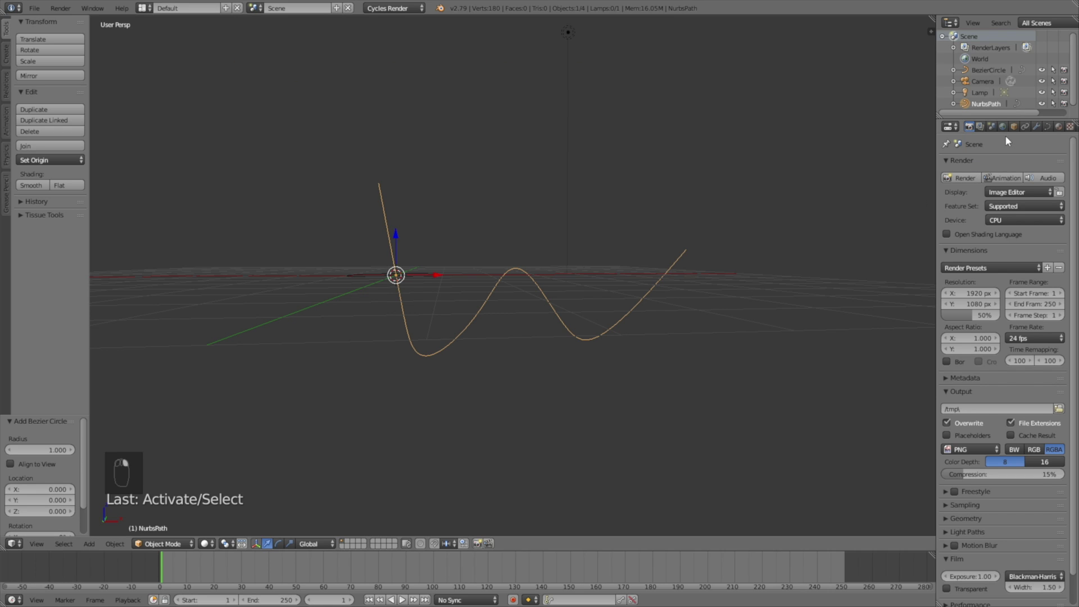
left_click(1047, 127)
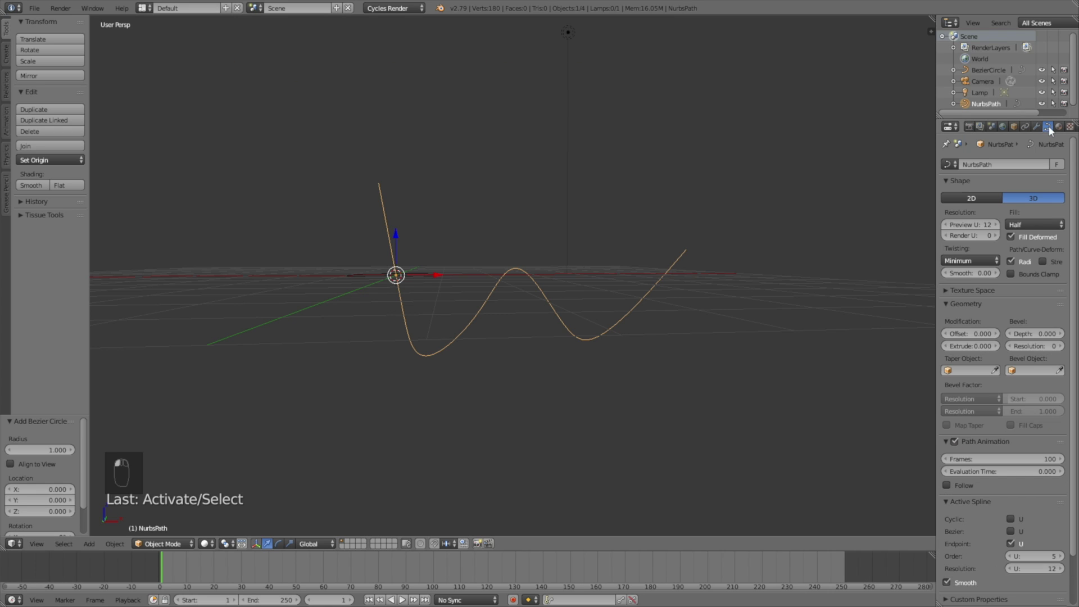
left_click(1028, 371)
left_click(1006, 382)
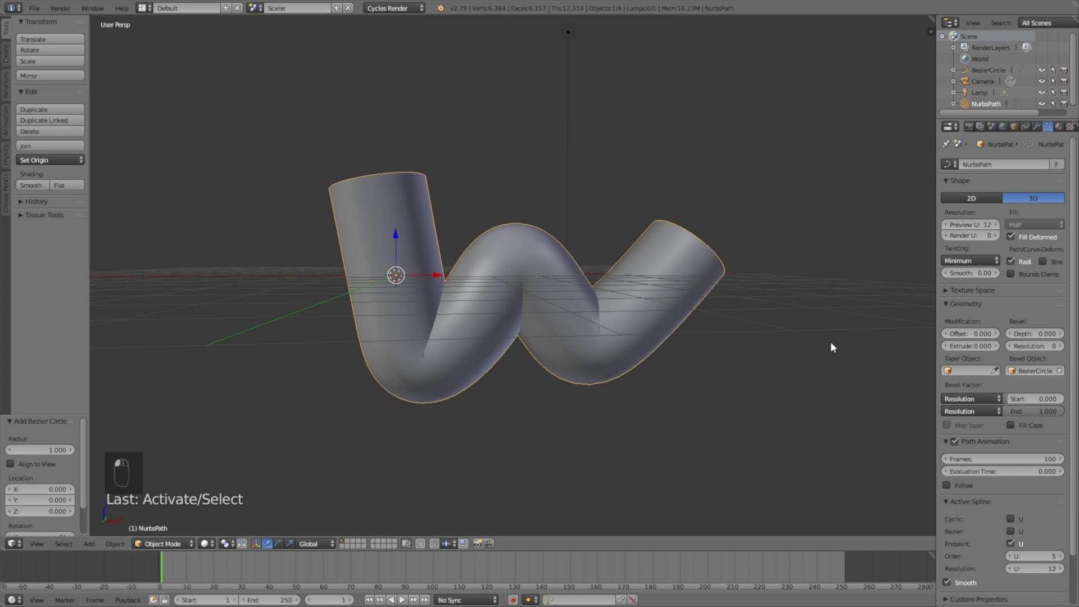
left_click(990, 68)
key("s")
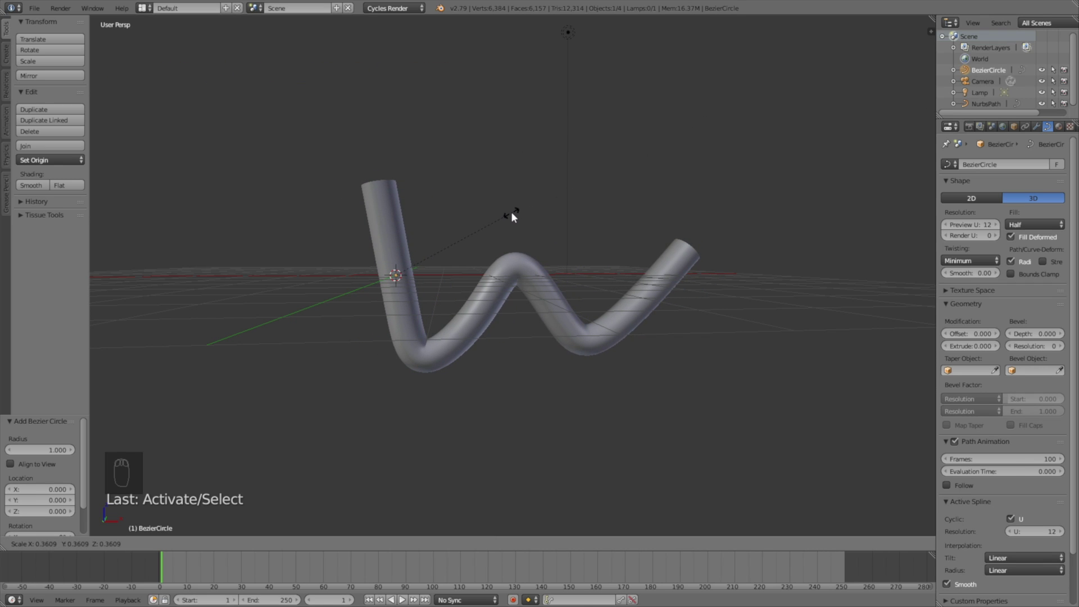
Step: Scale the bevel circle to about 0.361, then rescale it to about 1.01 for a thicker tube
left_click(511, 211)
middle_click_drag(511, 211, 472, 328)
scroll(541, 359, "up", 4)
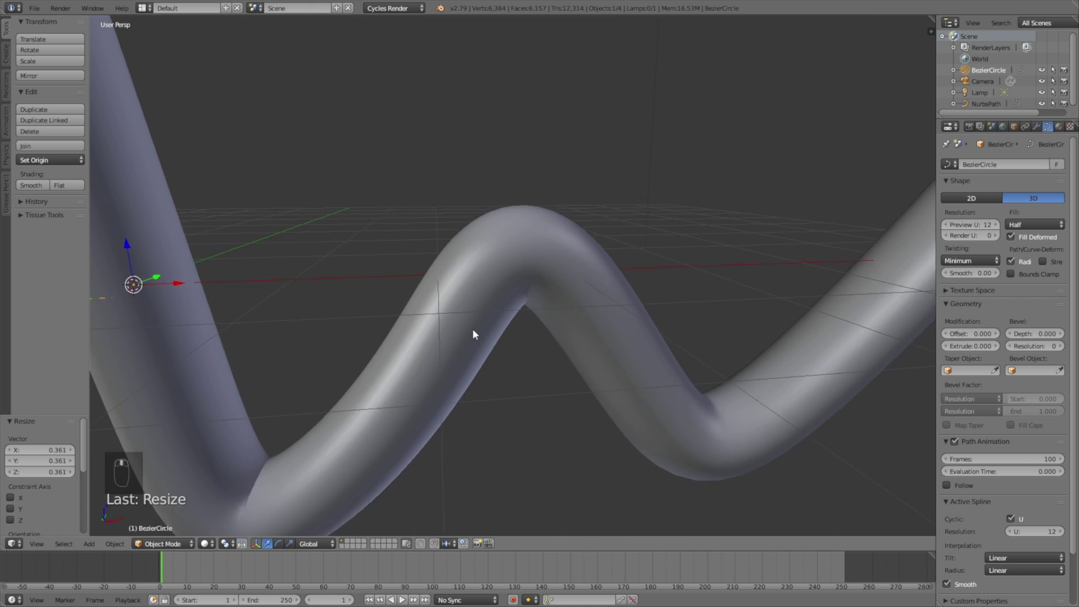
scroll(478, 281, "down", 4)
key("s")
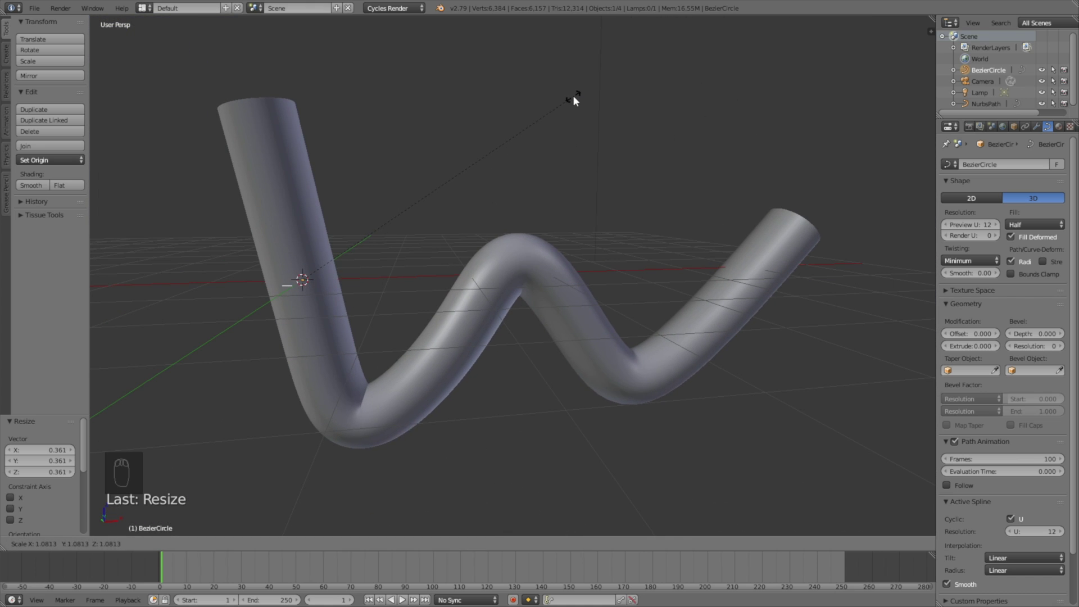
left_click(571, 96)
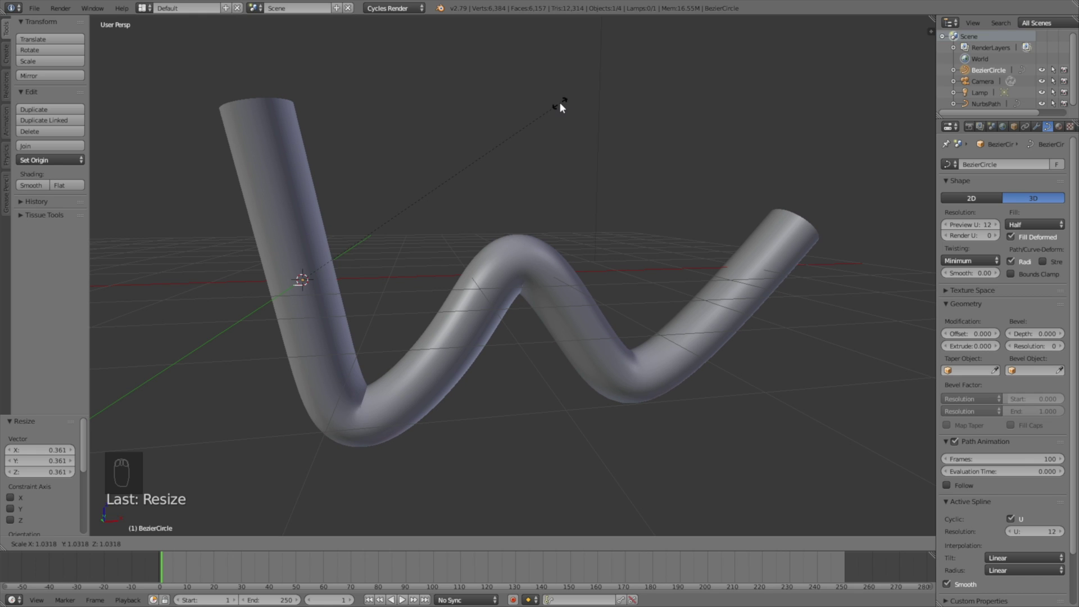
scroll(587, 214, "down", 3)
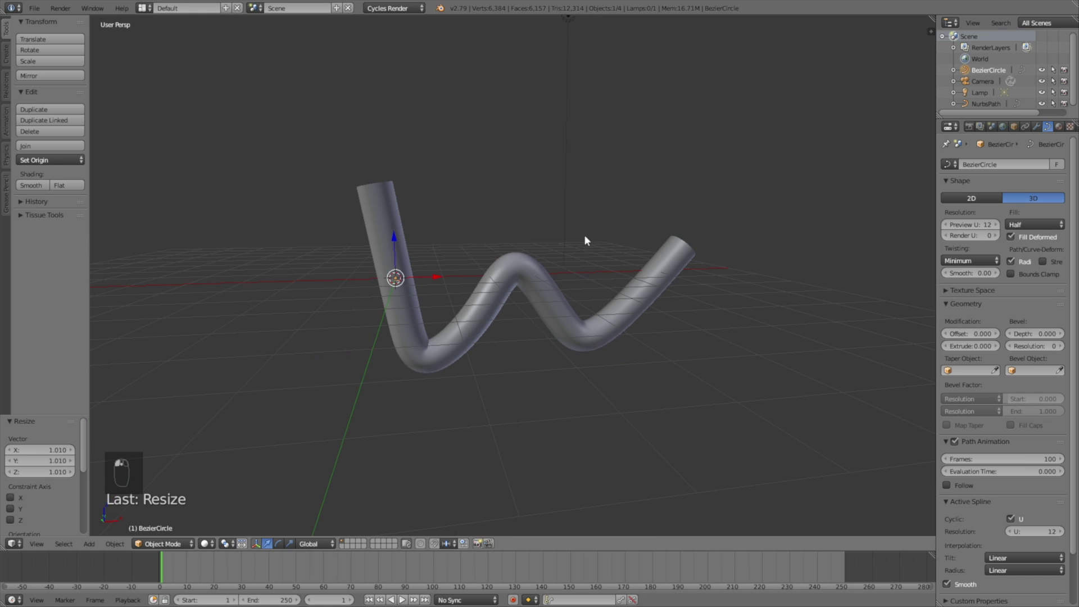
Step: Move the BezierCircle to another layer and start converting the W-tube with Alt+C
right_click(535, 275)
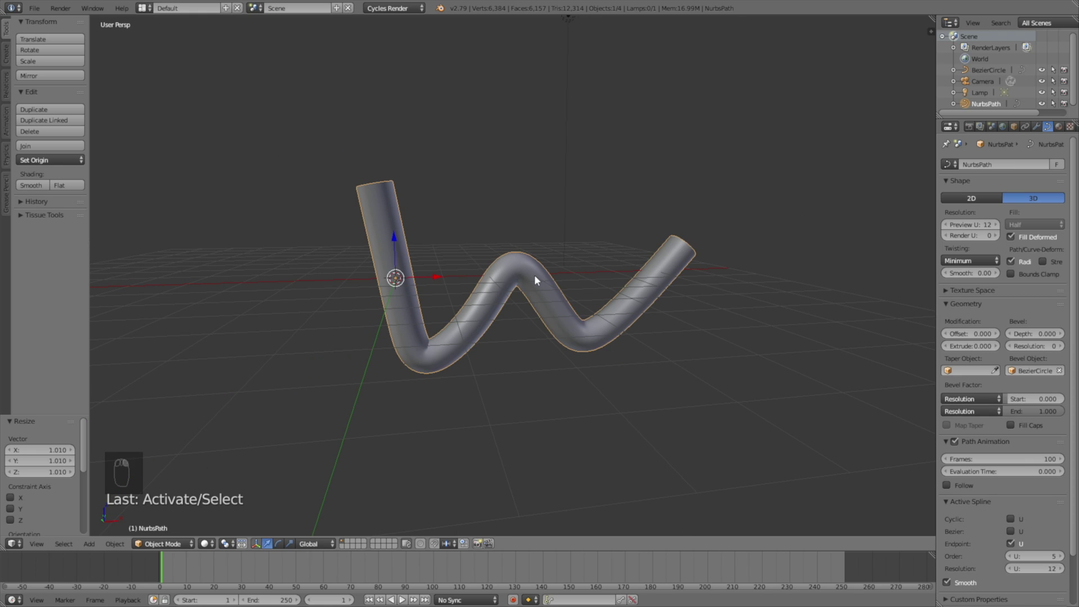
middle_click_drag(557, 252, 555, 272)
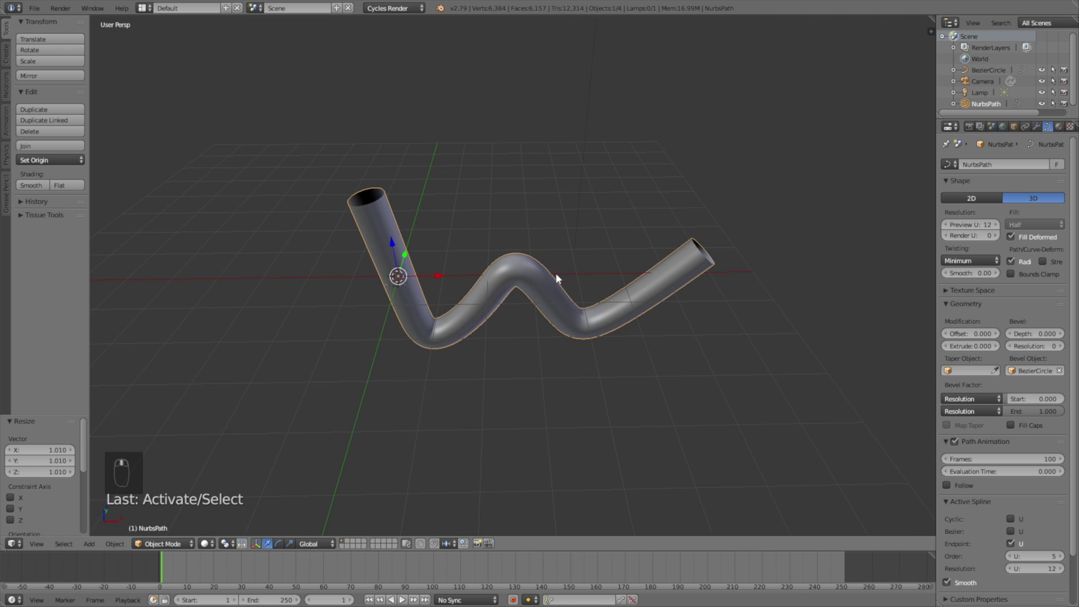
left_click(990, 66)
key("m")
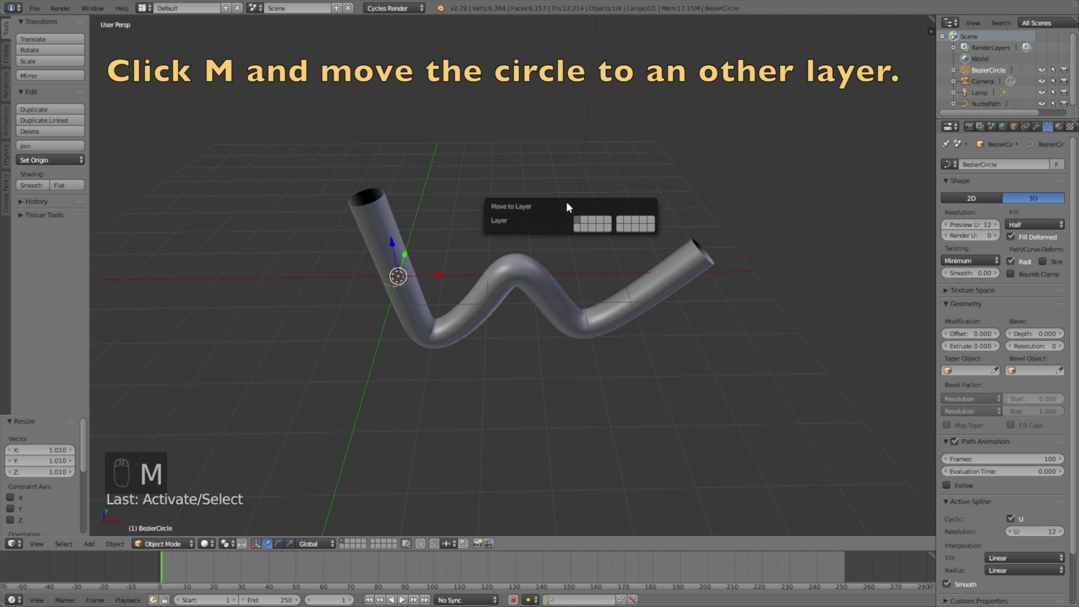
left_click(586, 219)
right_click(502, 282)
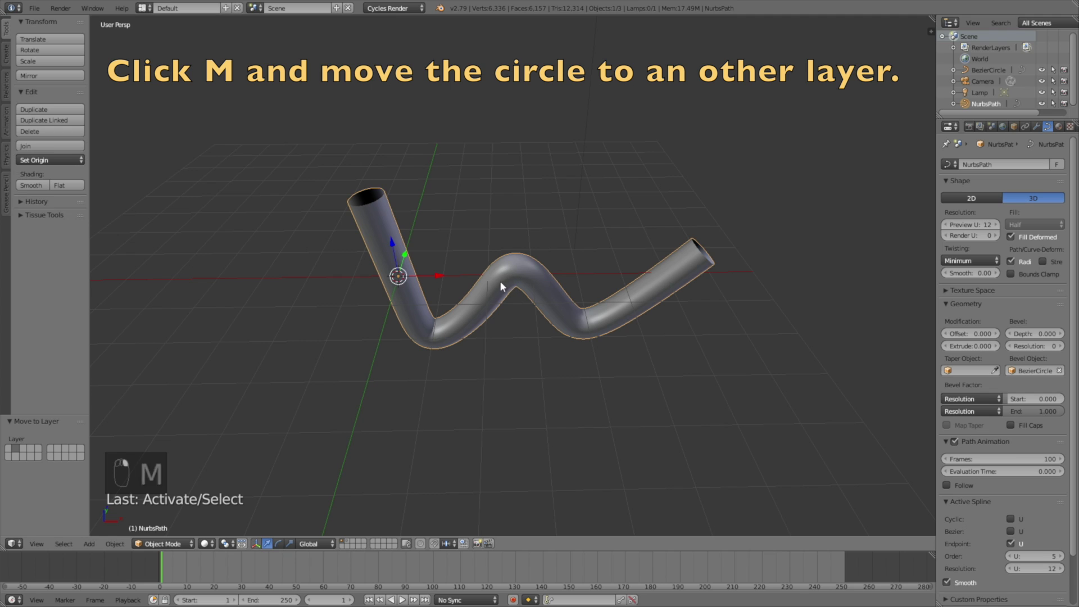
middle_click_drag(501, 283, 513, 240)
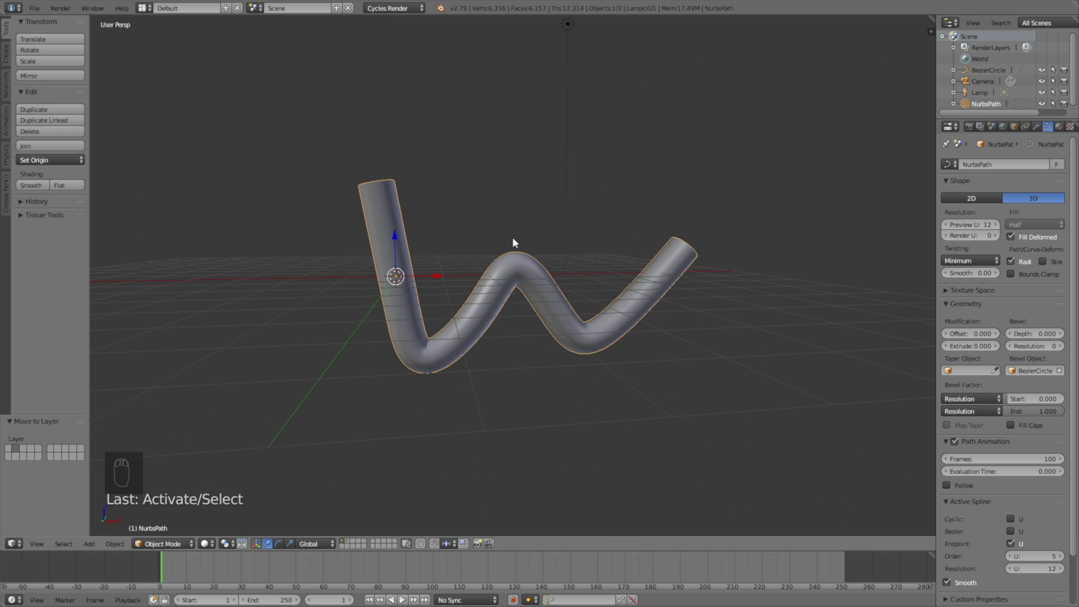
key("alt+c")
Step: Convert the tube to a mesh and add a Solidify modifier
left_click(512, 242)
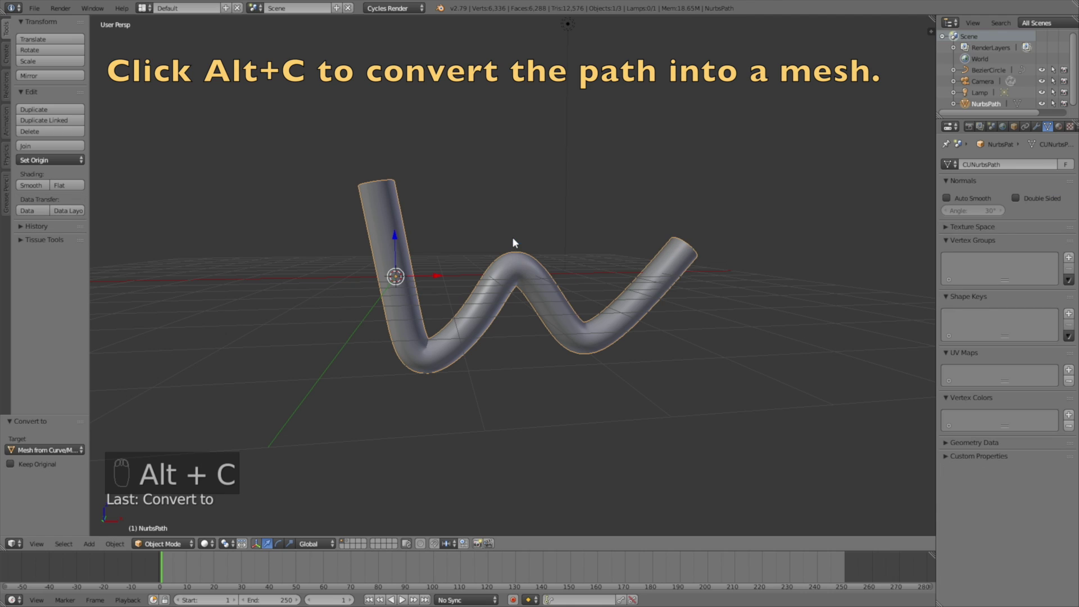
left_click(1038, 127)
left_click(999, 165)
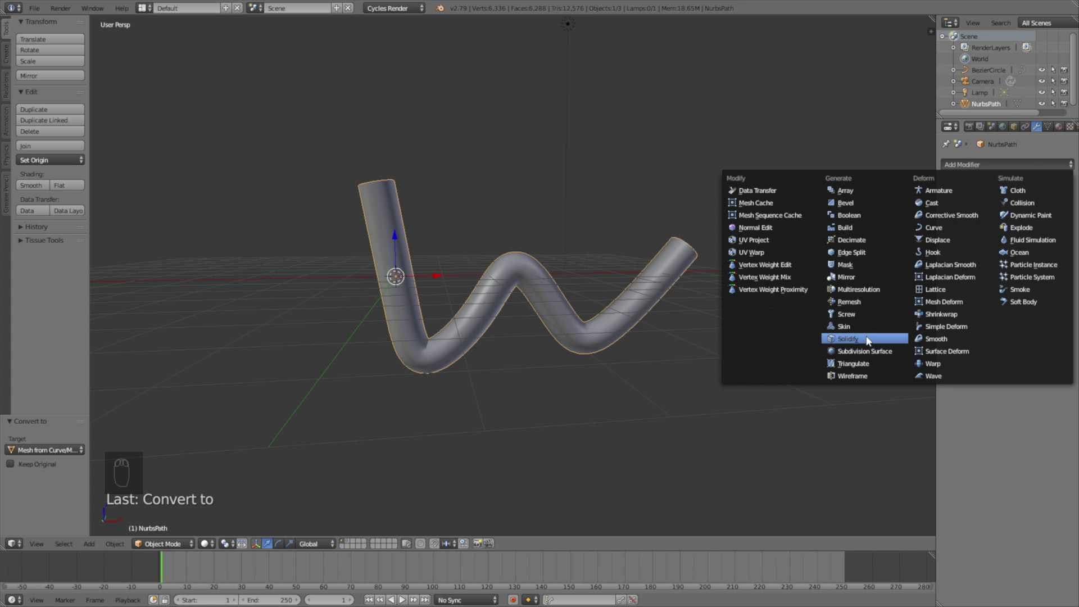
left_click(849, 339)
Step: Set the Solidify thickness to -0.04
middle_click_drag(723, 171, 583, 263)
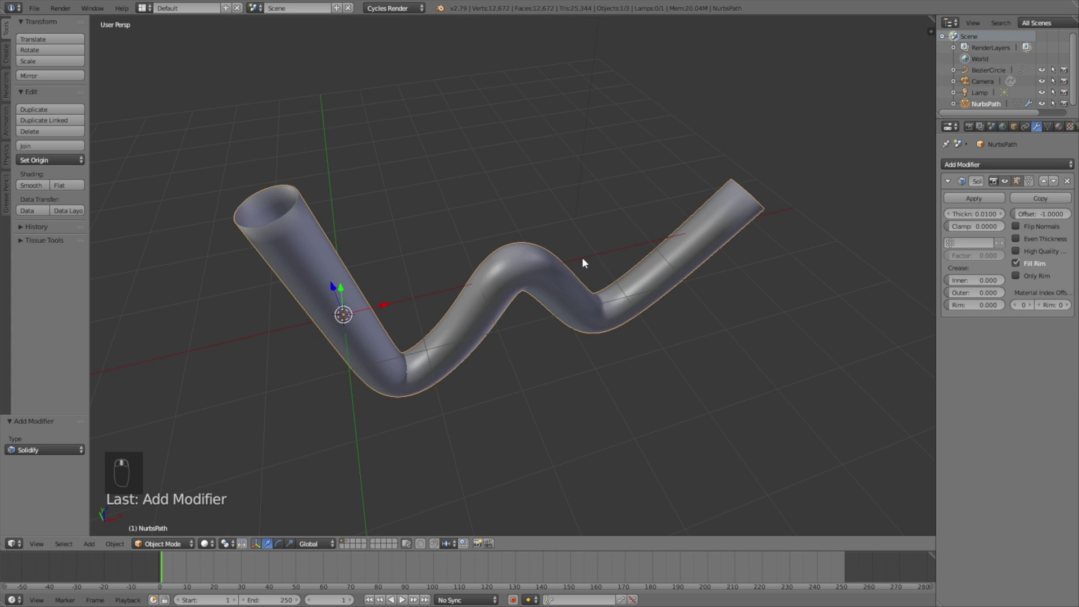
middle_click_drag(562, 305, 543, 244)
scroll(529, 267, "up", 3)
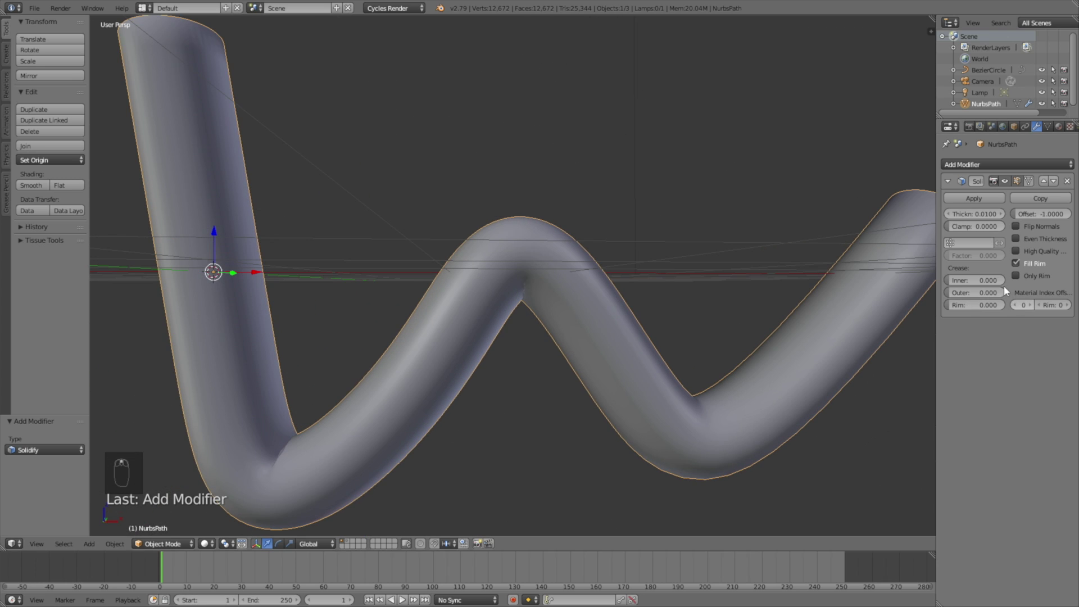
left_click_drag(978, 213, 942, 213)
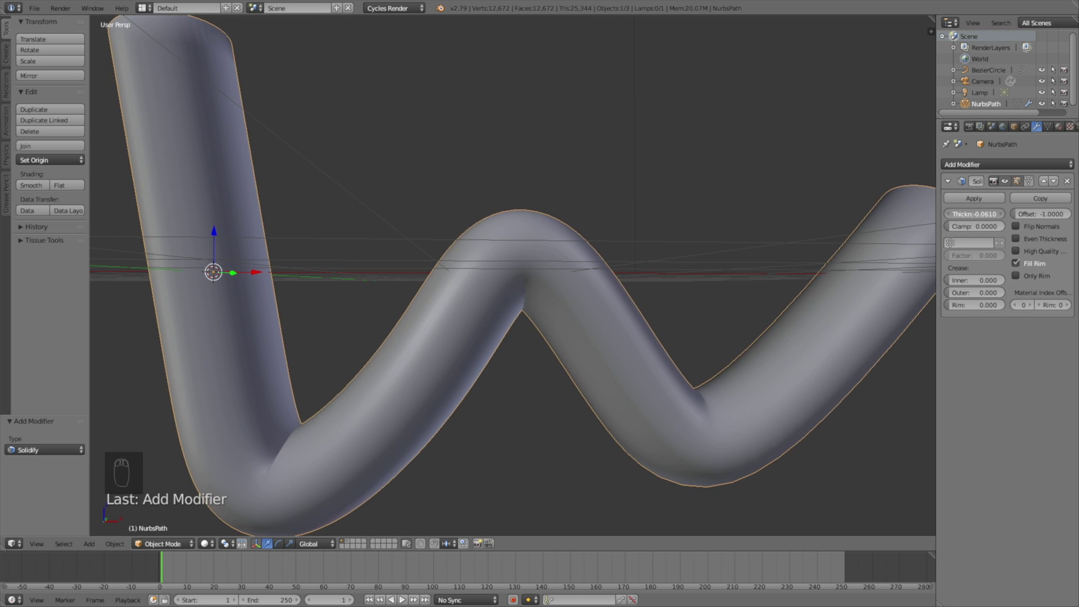
left_click(965, 214)
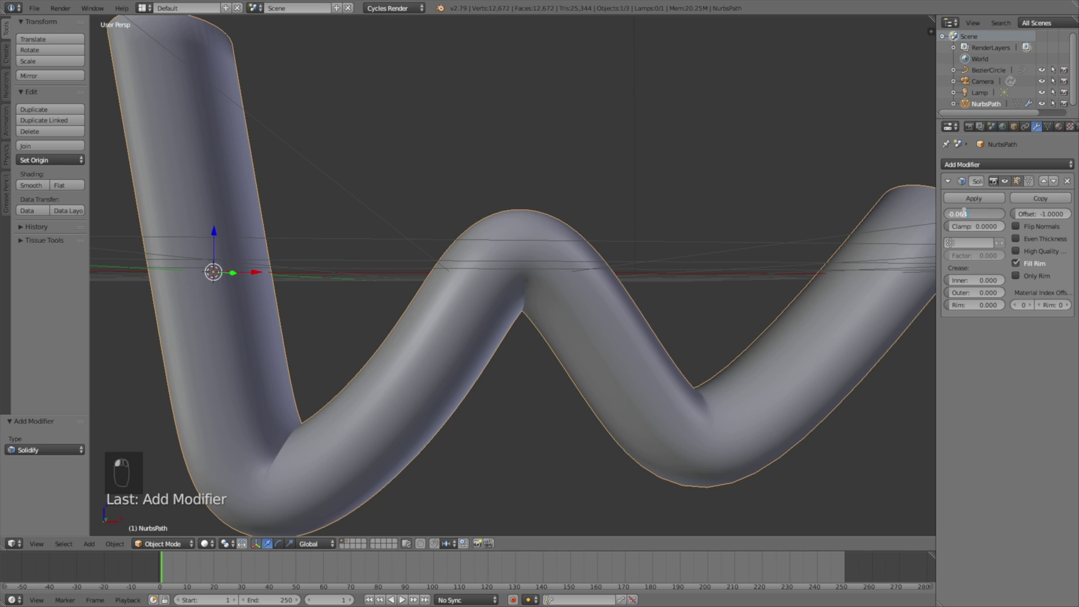
key("BackSpace")
key("Return")
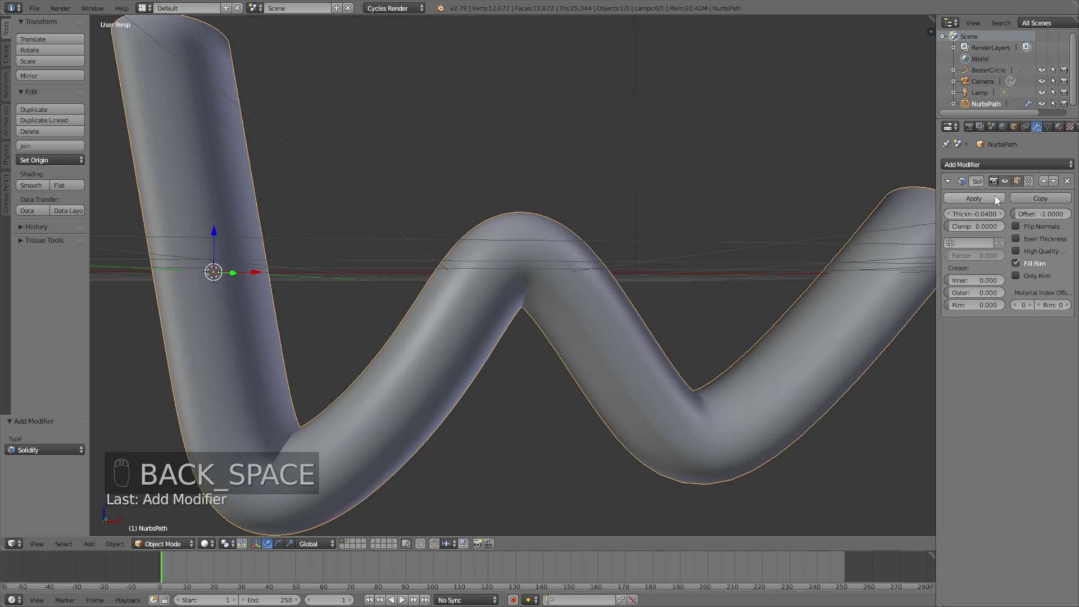
Step: Add an Edge Split modifier, then apply both Solidify and Edge Split
left_click(983, 163)
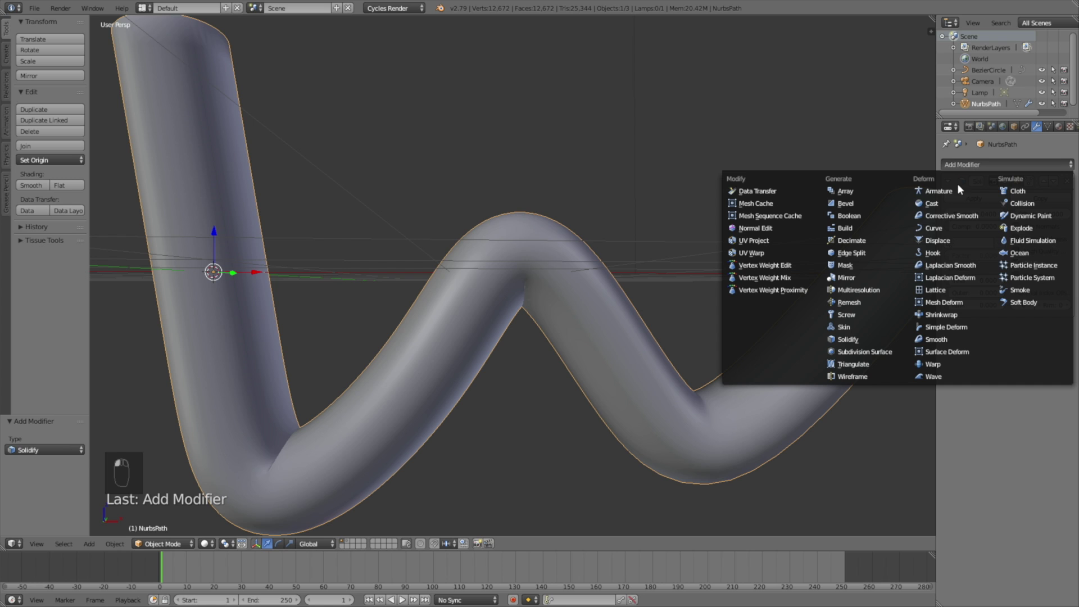
left_click(897, 245)
middle_click_drag(568, 217, 523, 212)
scroll(538, 211, "down", 3)
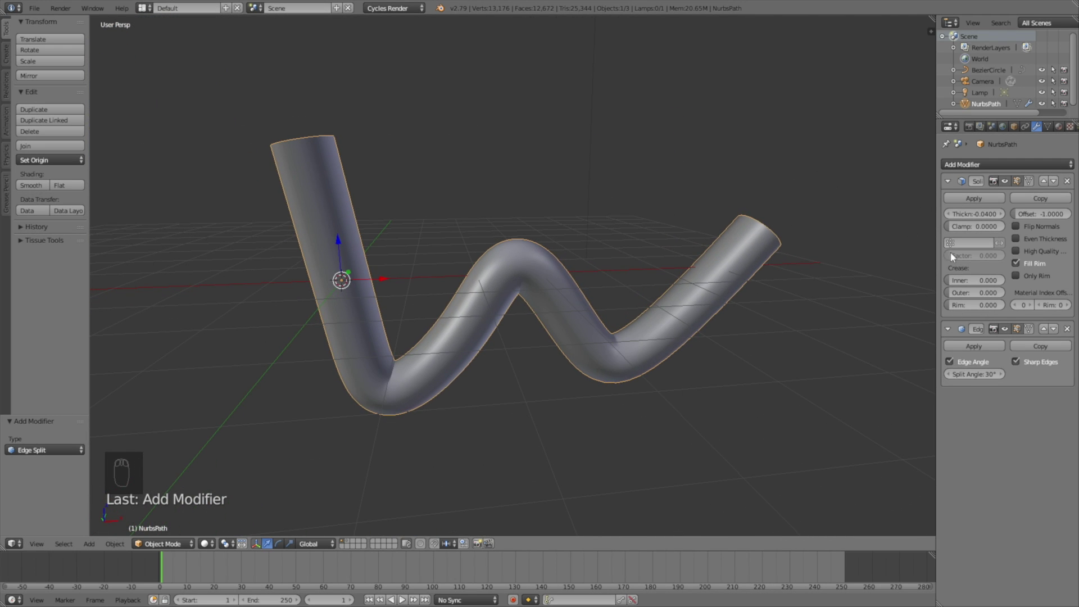
left_click(981, 199)
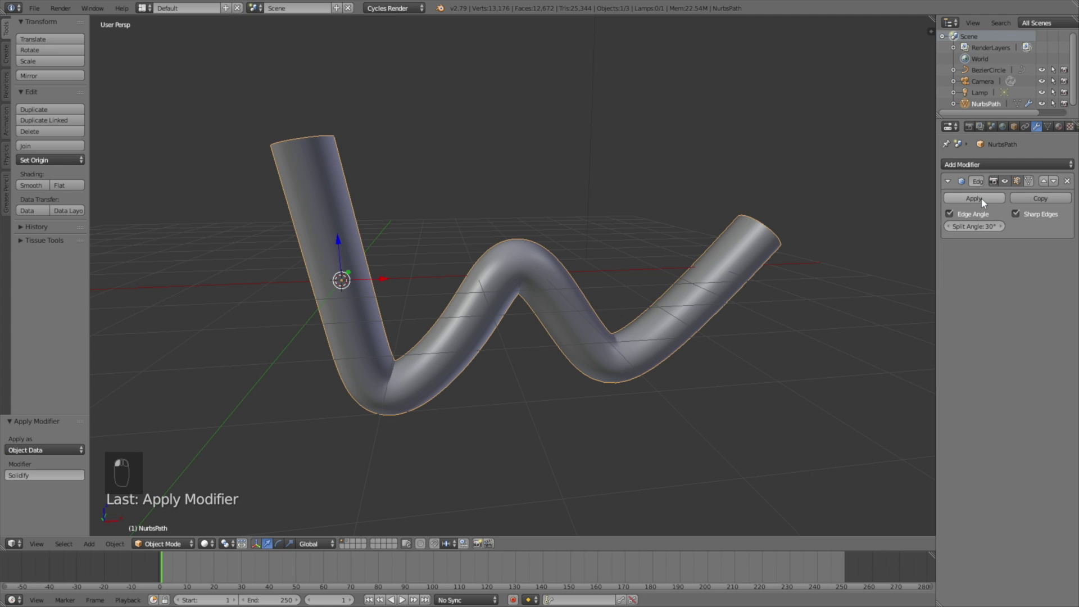
left_click(982, 198)
scroll(571, 247, "down", 2)
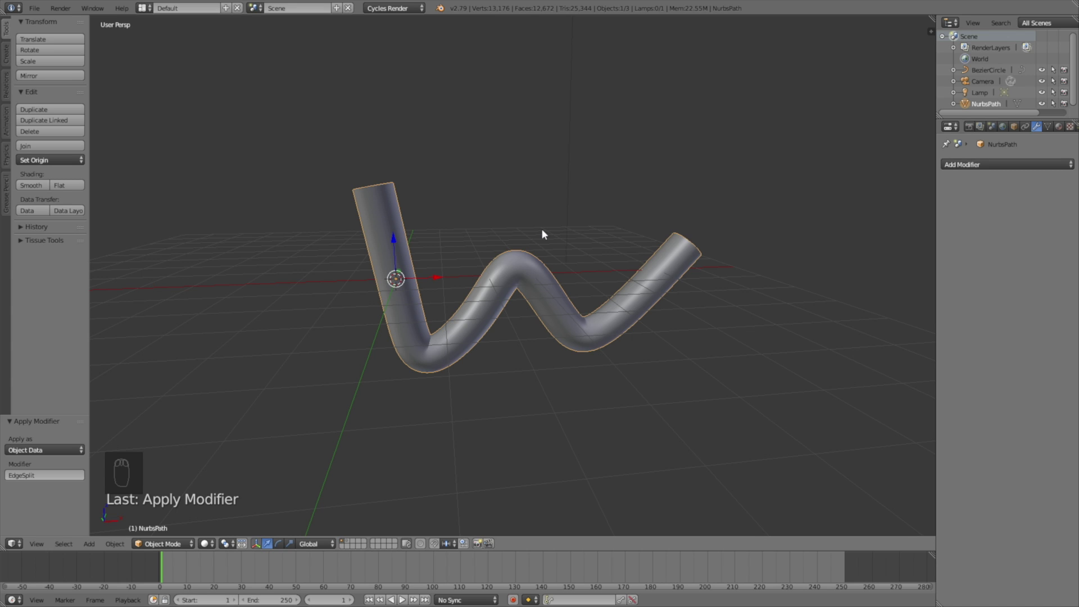
Step: Give the W-tube Fluid physics of type Obstacle with Shell volume initialization
middle_click_drag(543, 233, 622, 267)
scroll(1064, 128, "down", 2)
scroll(1064, 129, "down", 1)
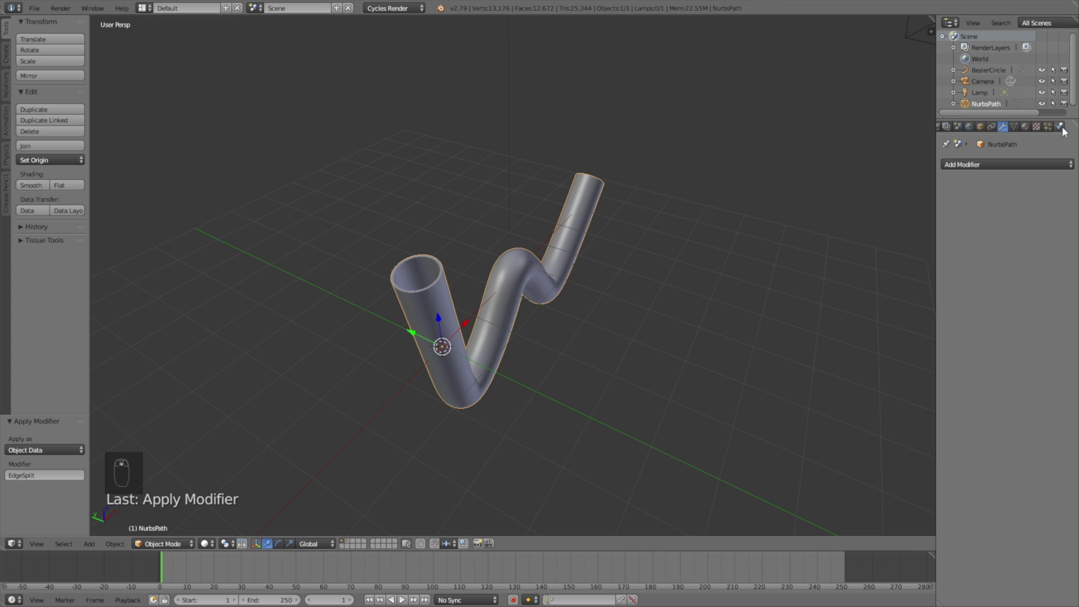
left_click(1061, 127)
left_click(1019, 191)
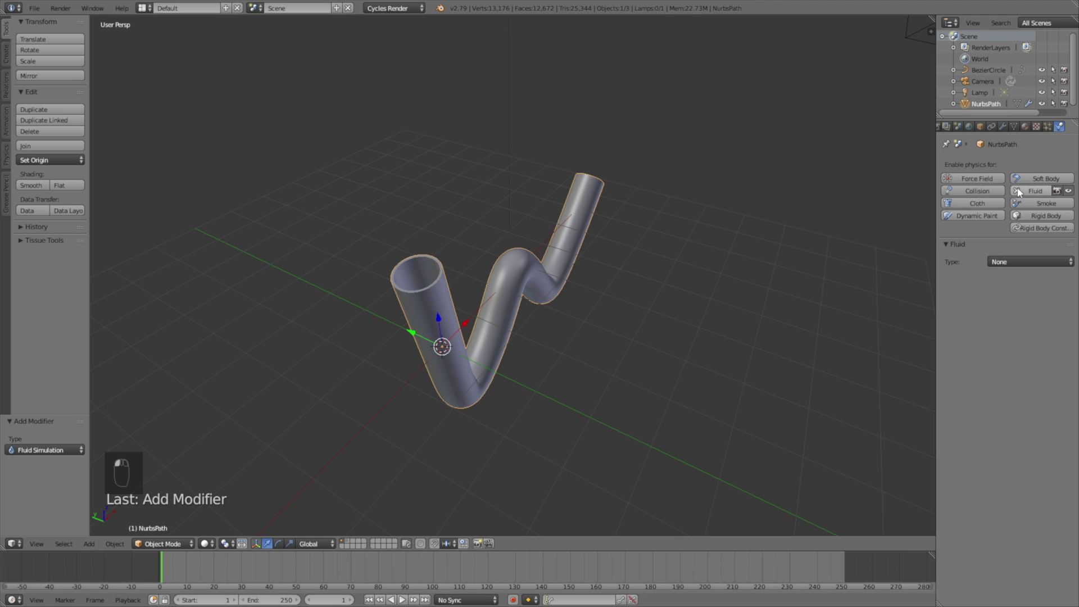
left_click(994, 261)
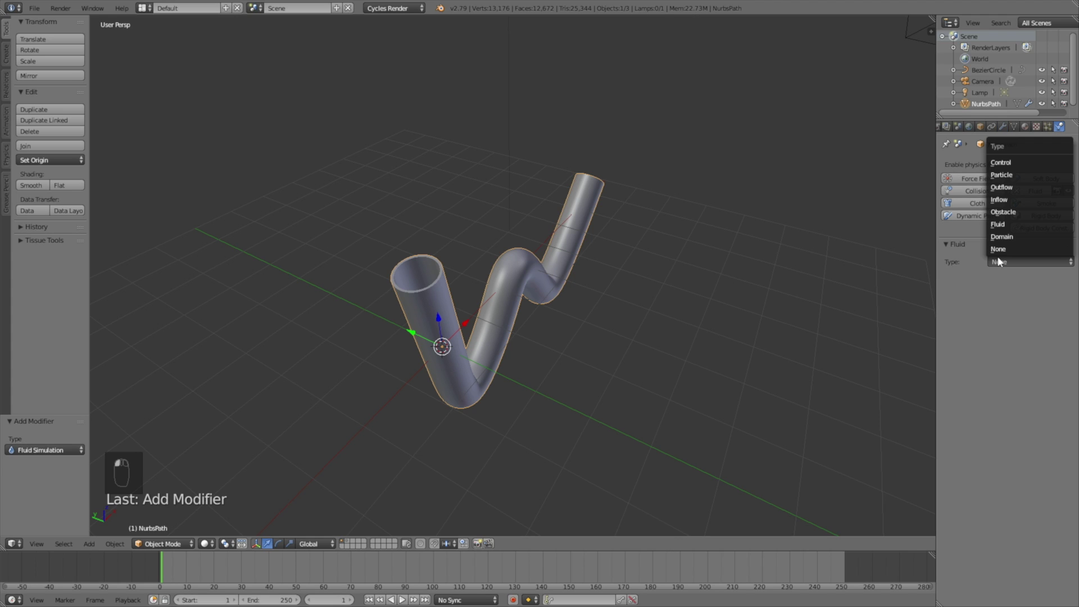
left_click(1022, 213)
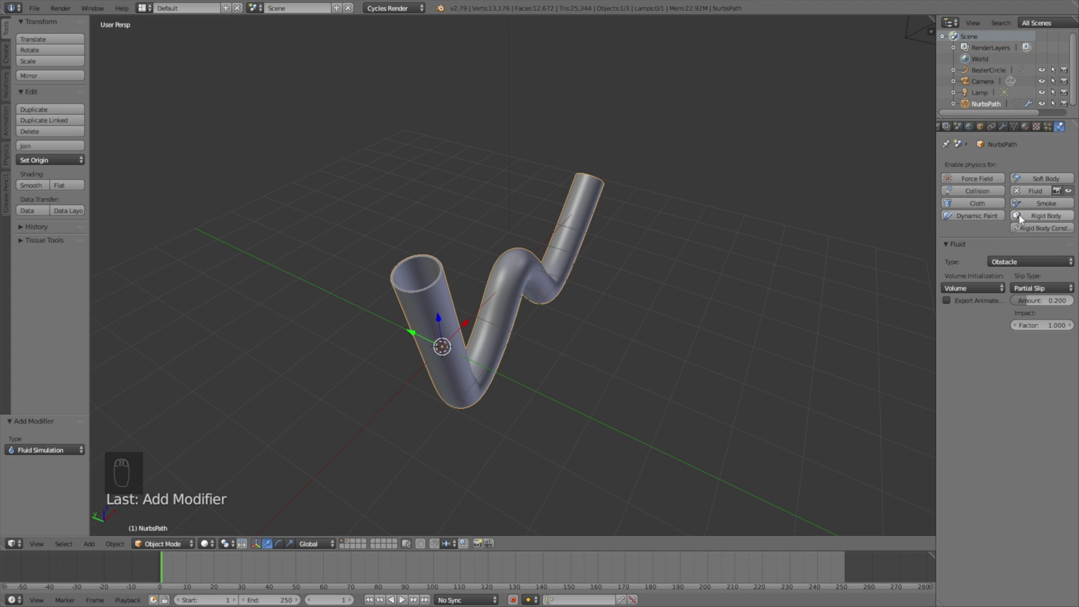
left_click(984, 288)
left_click(969, 265)
middle_click_drag(595, 150, 484, 203)
Step: Add a UV sphere with a Subdivision Surface modifier (viewport 2, render 3)
key("shift+a")
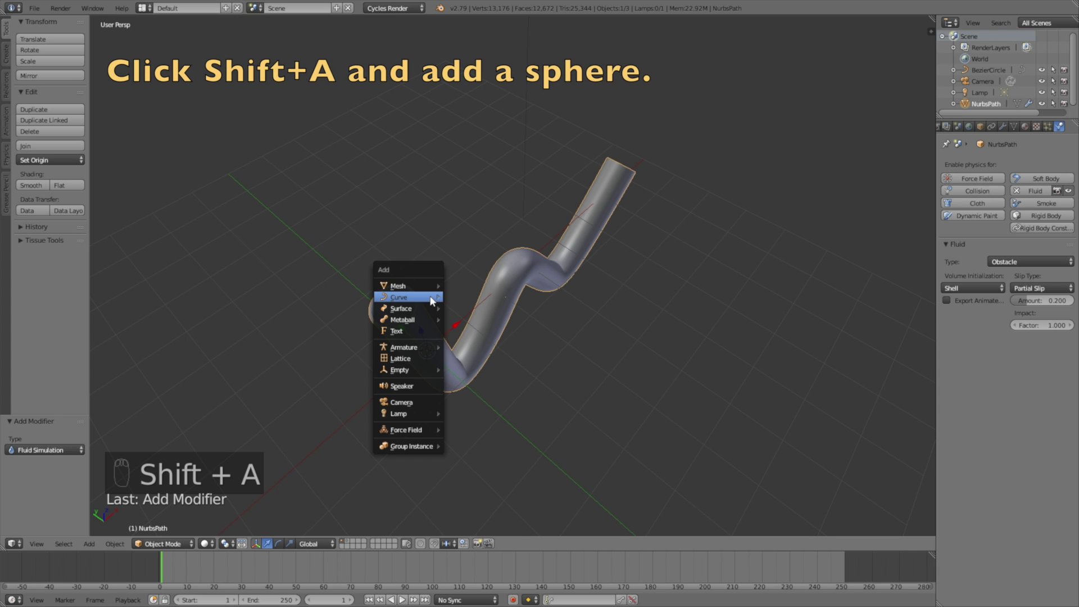
mouse_move(433, 291)
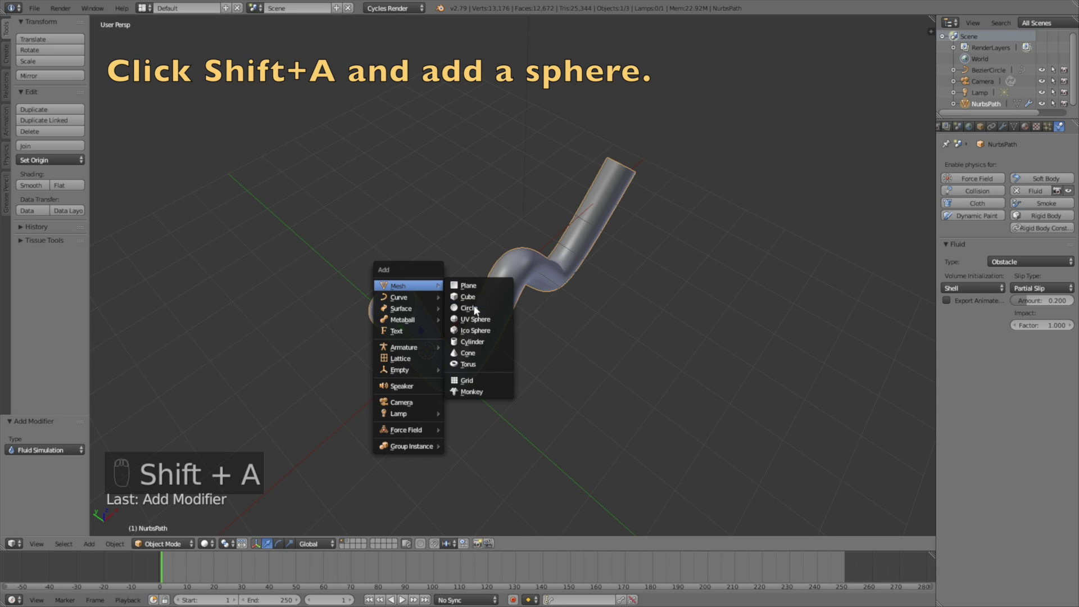
left_click(487, 318)
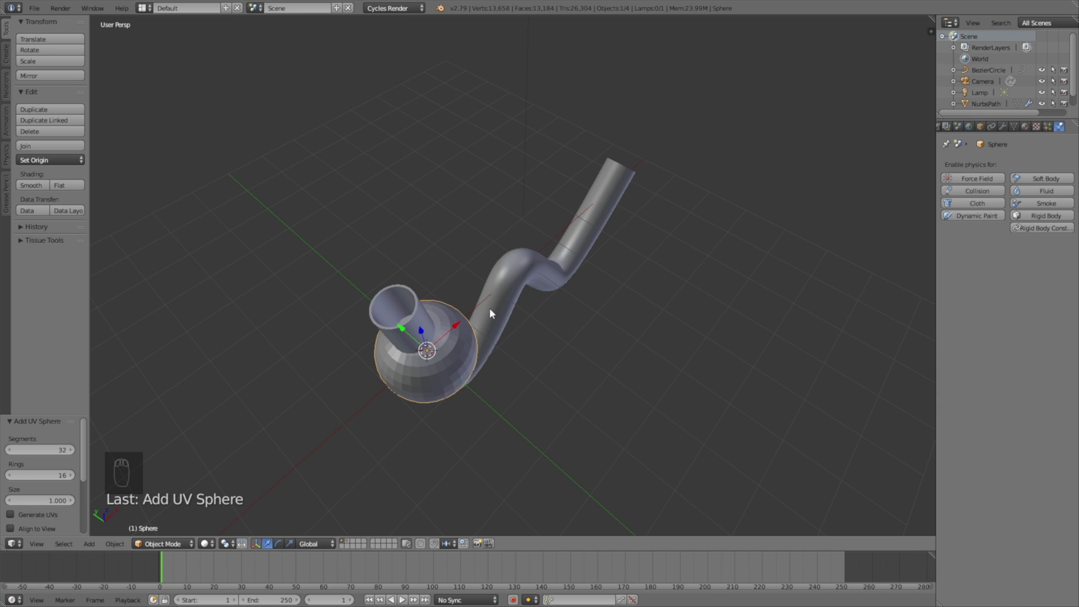
left_click(1003, 127)
left_click(978, 165)
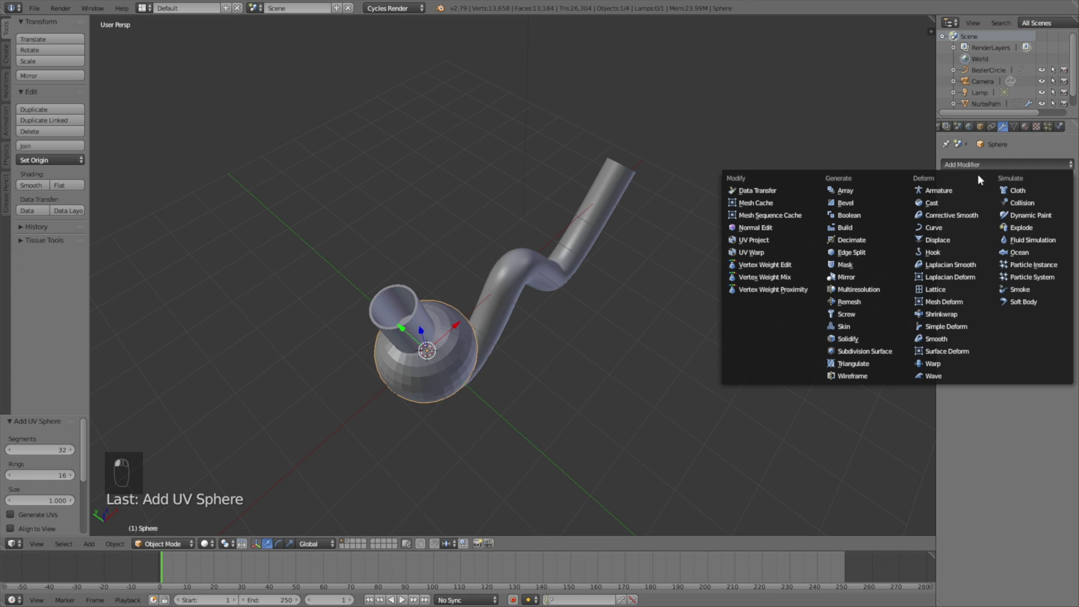
left_click(866, 352)
left_click(1001, 238)
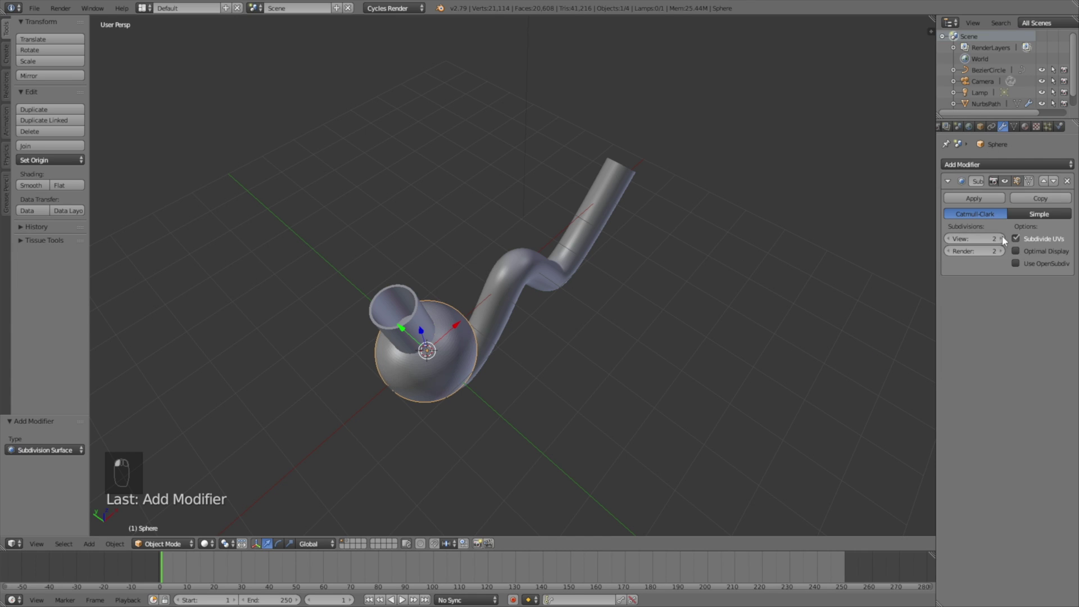
left_click(1000, 250)
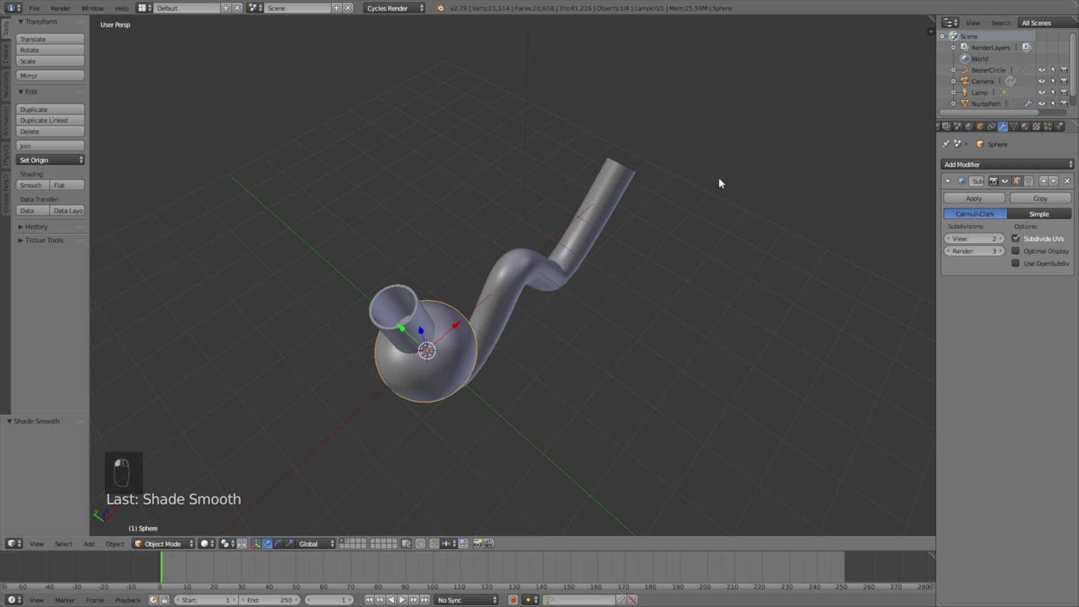
Step: Shrink the sphere to about a quarter size and place it in the tube's left arm top
key("s")
left_click(521, 298)
middle_click_drag(521, 298, 476, 240)
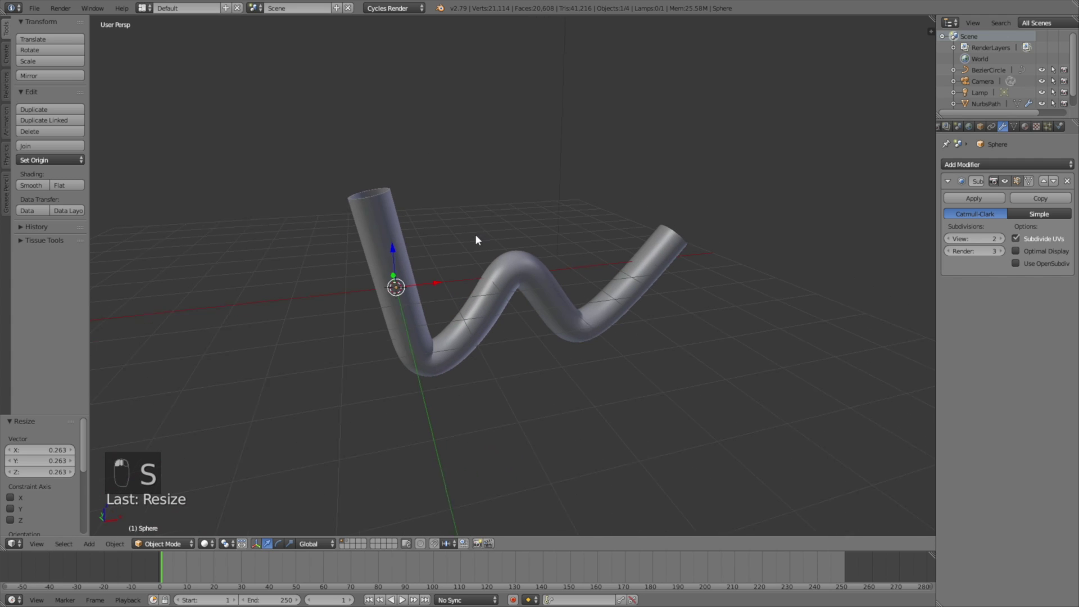
key("z")
key("KP_1")
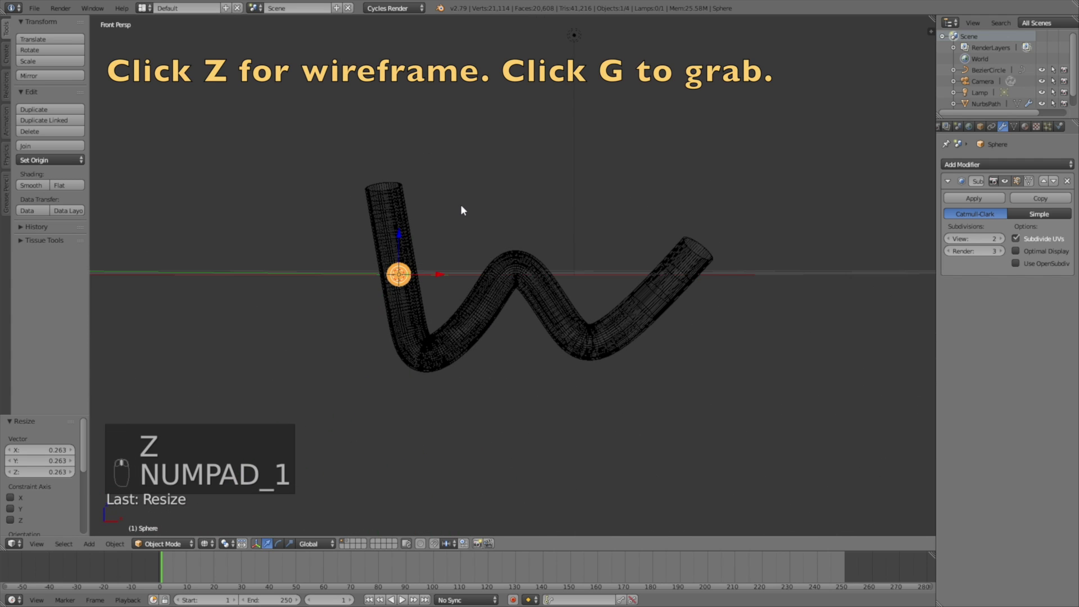
key("g")
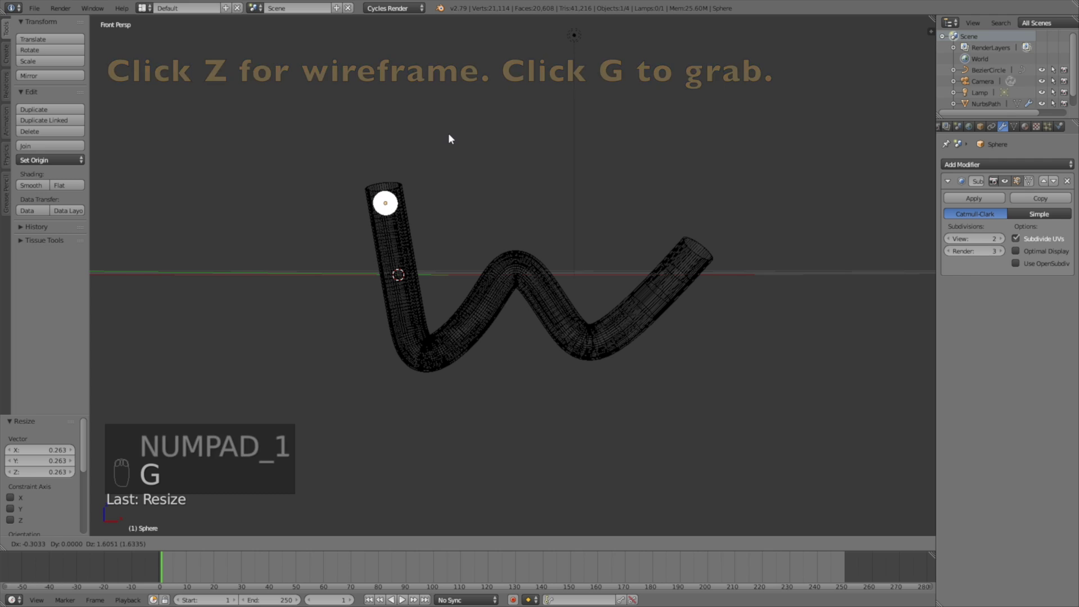
left_click(448, 135)
mouse_move(505, 222)
middle_mouse_down()
mouse_move(585, 282)
mouse_move(598, 319)
mouse_move(519, 262)
mouse_move(535, 227)
middle_mouse_up()
key("z")
Step: Make the sphere a fluid Inflow with Z inflow velocity -0.5
left_click(1059, 127)
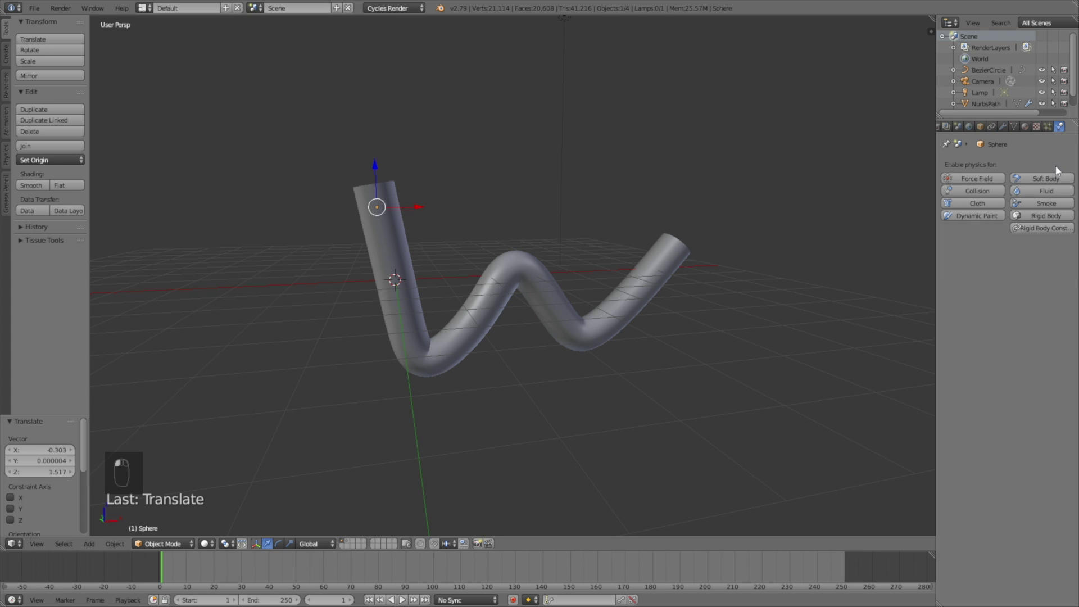
left_click(1046, 192)
left_click(1010, 262)
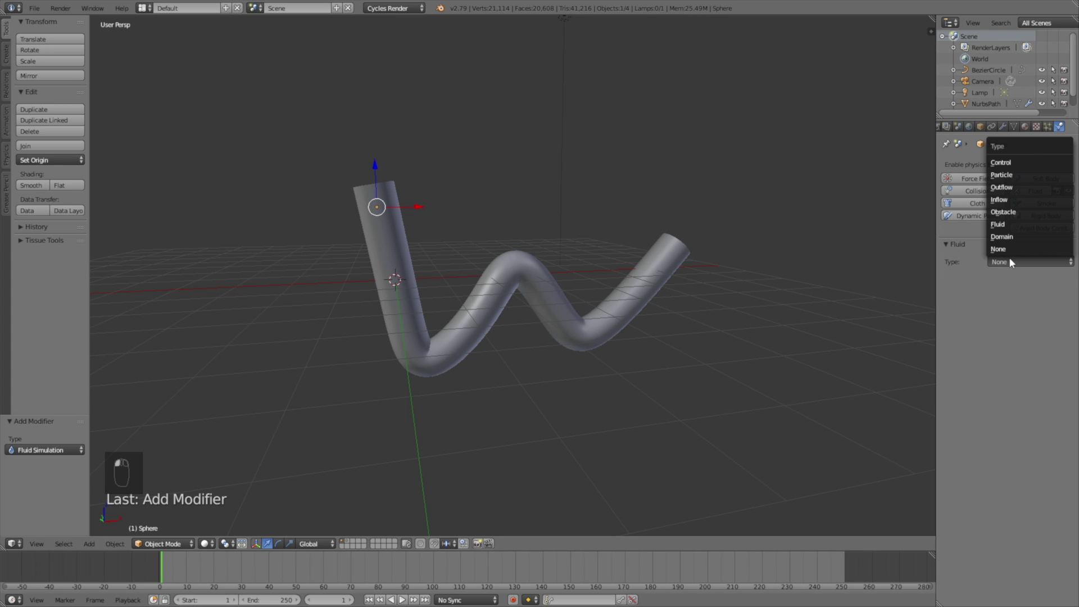
left_click(1022, 200)
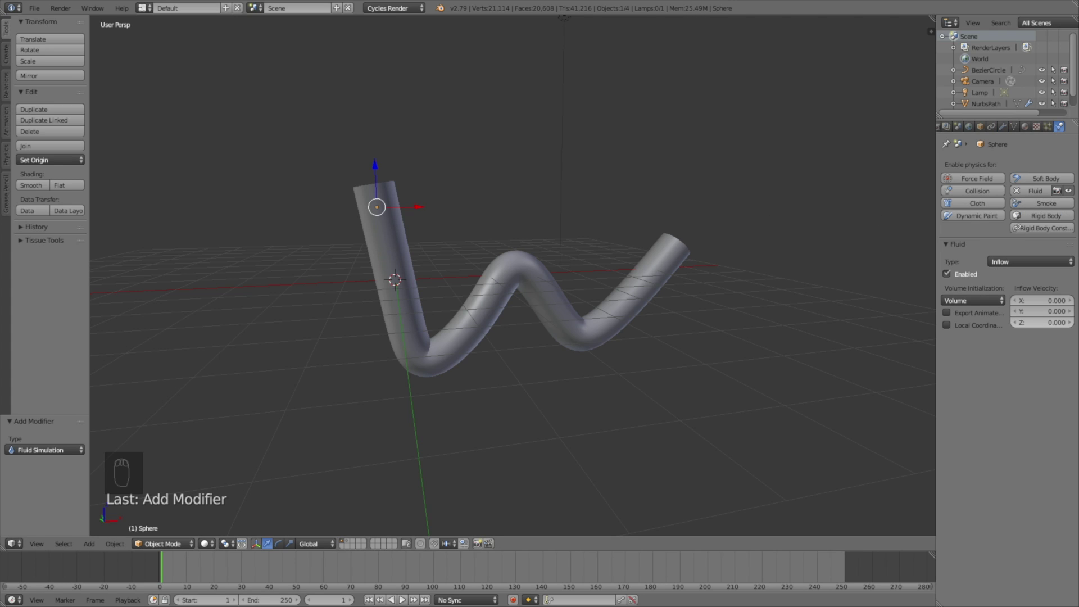
left_click(1060, 322)
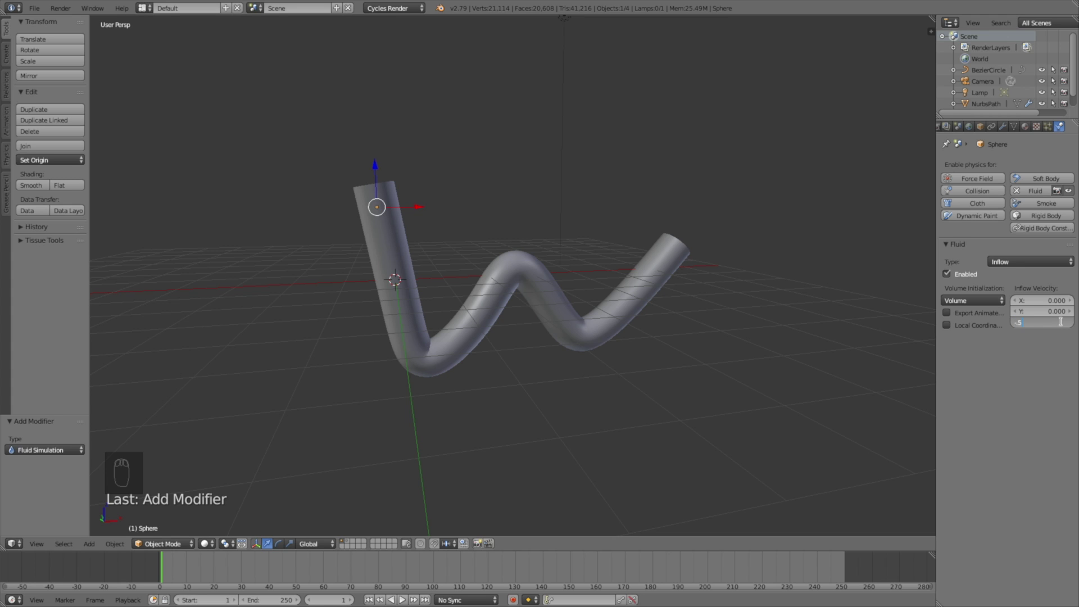
key("Return")
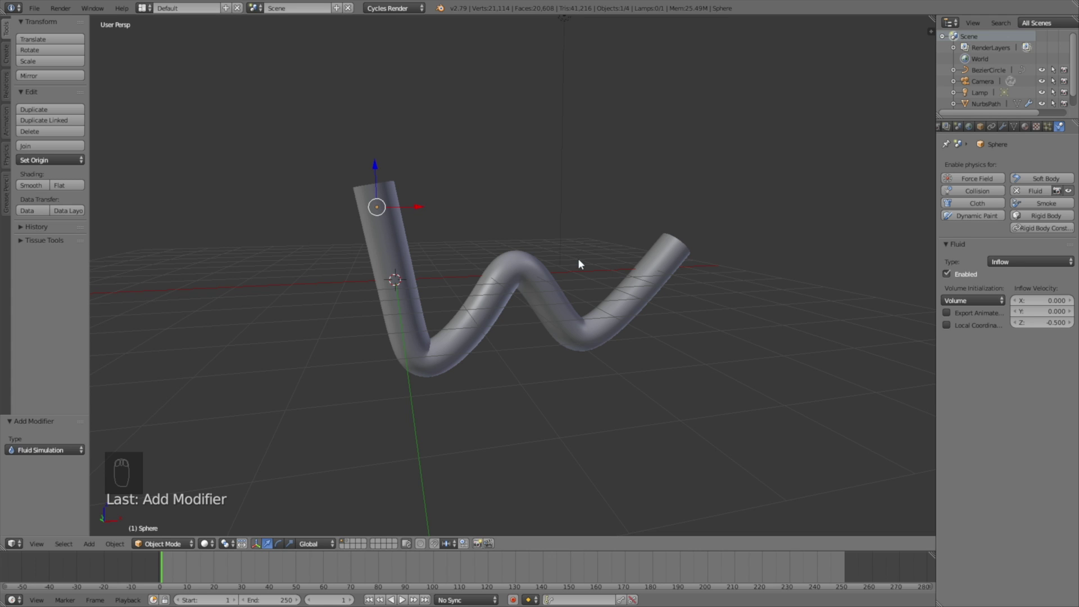
middle_click_drag(568, 256, 601, 274)
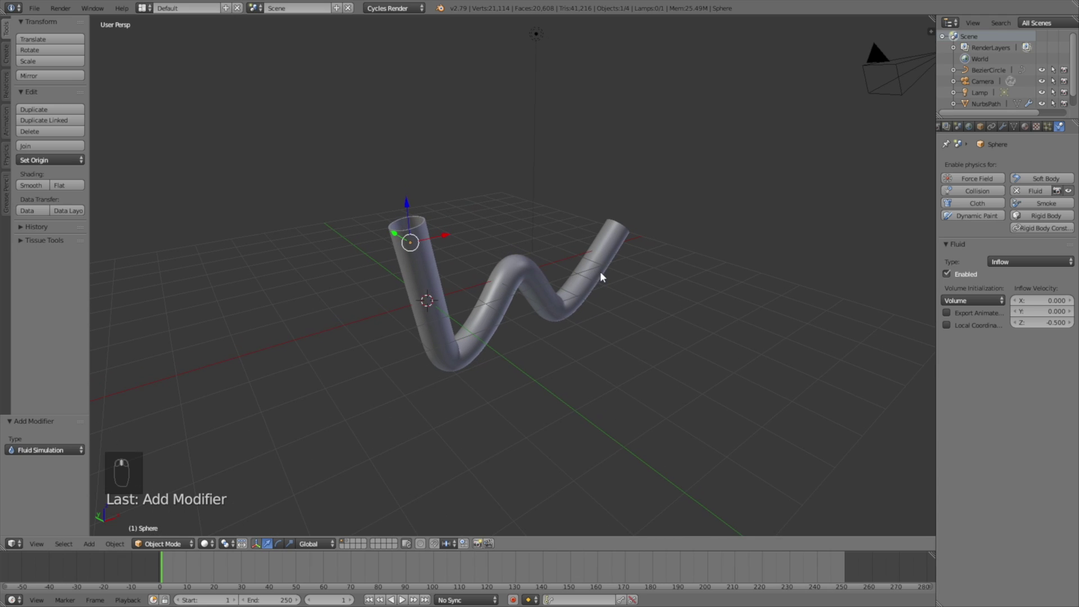
key("shift+a")
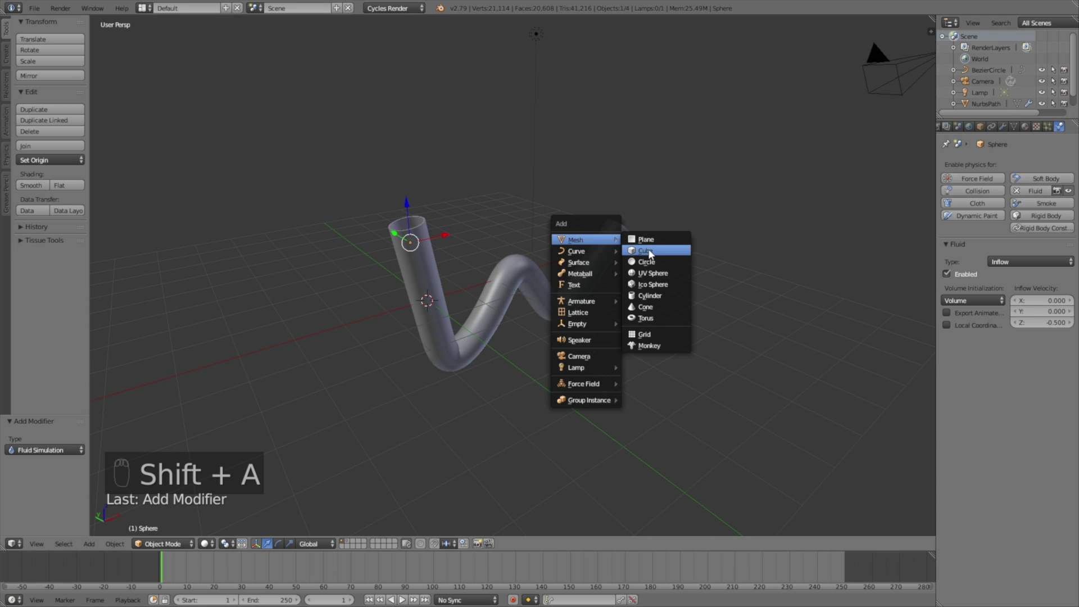
Step: Add a cube and set its display type to Wire
left_click(633, 249)
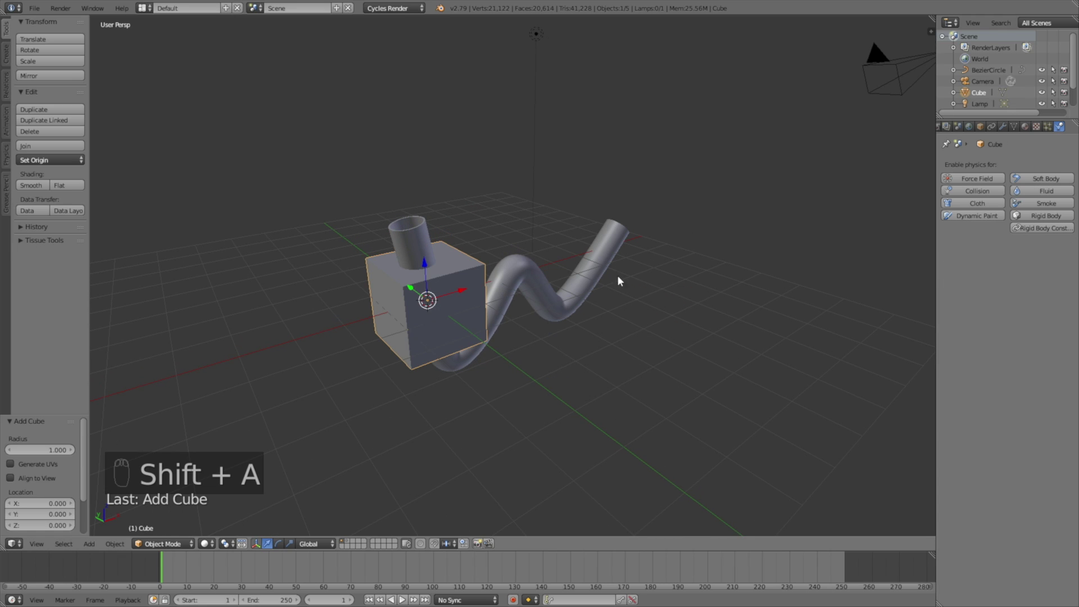
left_click(980, 127)
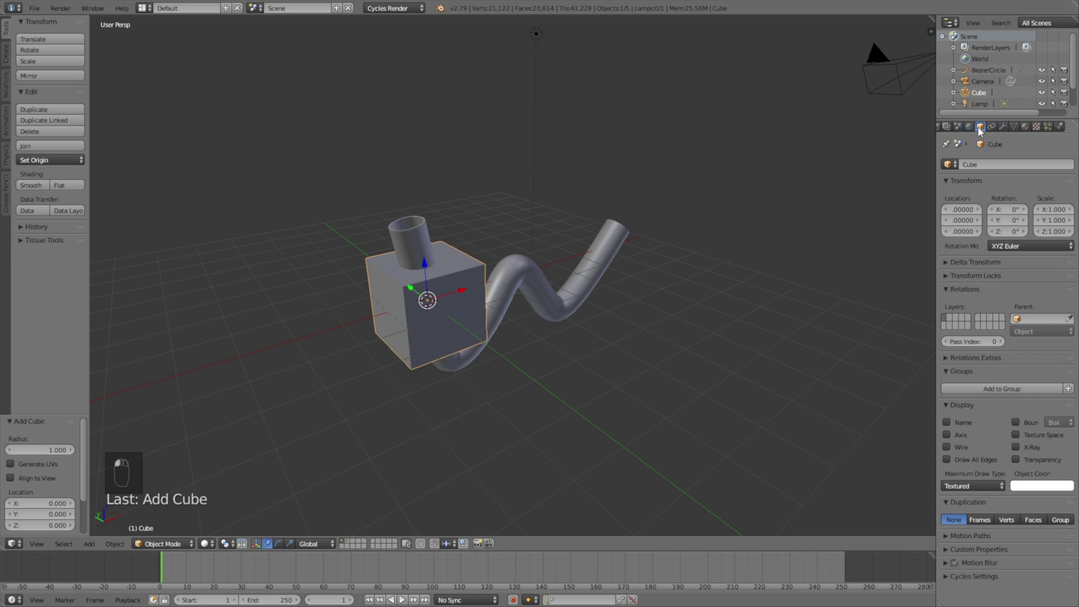
left_click(970, 486)
left_click(951, 460)
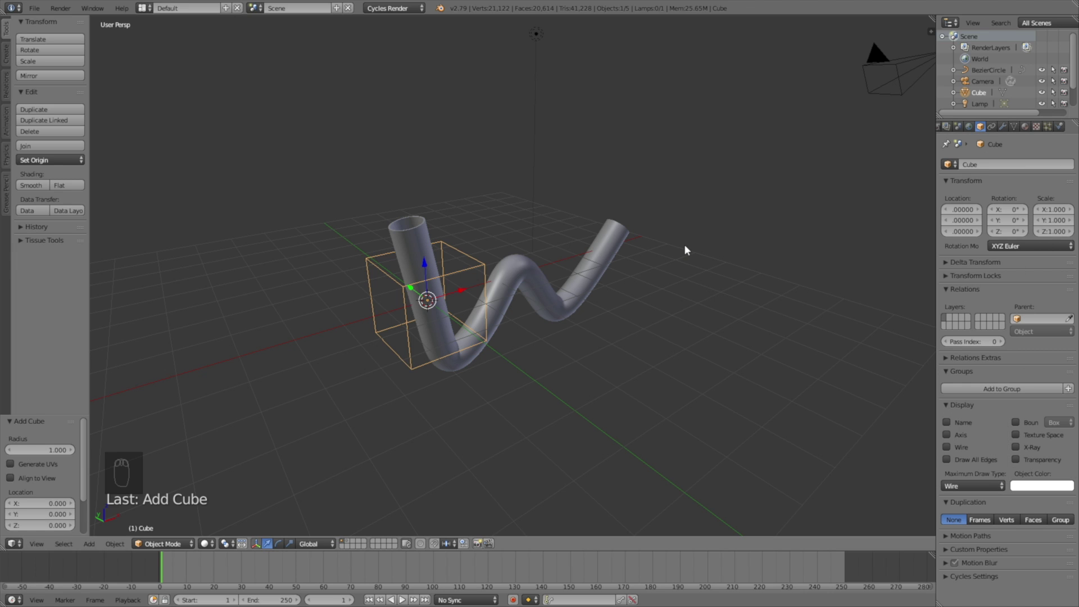
Step: Scale the cube to 3.095, shift it along X, and stretch it to 6.225 on X around the tube
key("KP_1")
key("s")
left_click(681, 166)
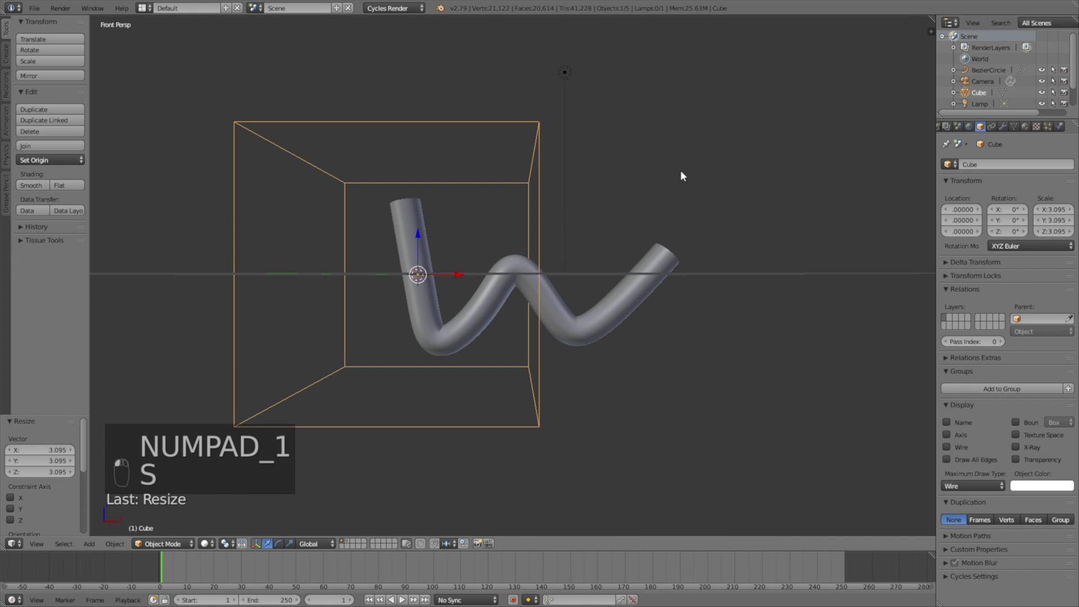
key("g")
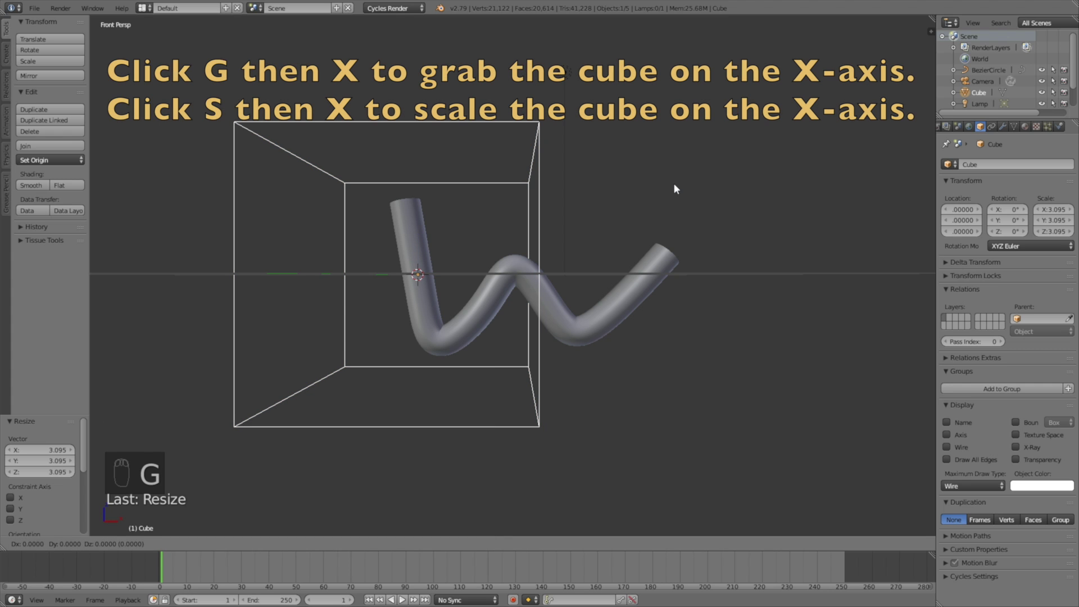
key("x")
left_click(786, 178)
key("s")
key("x")
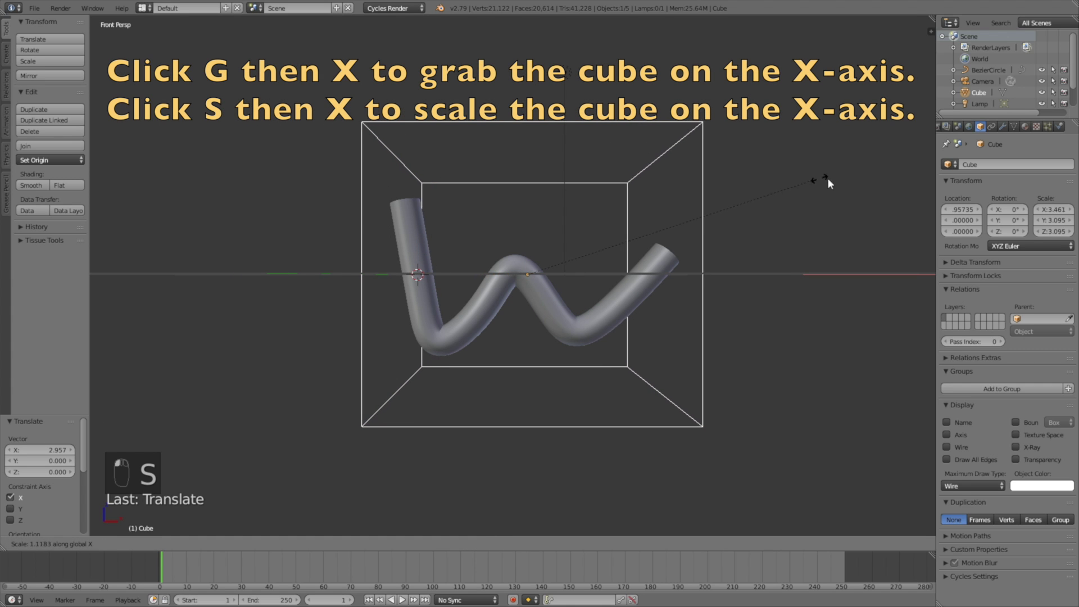
left_click(224, 167)
middle_click_drag(224, 167, 444, 247)
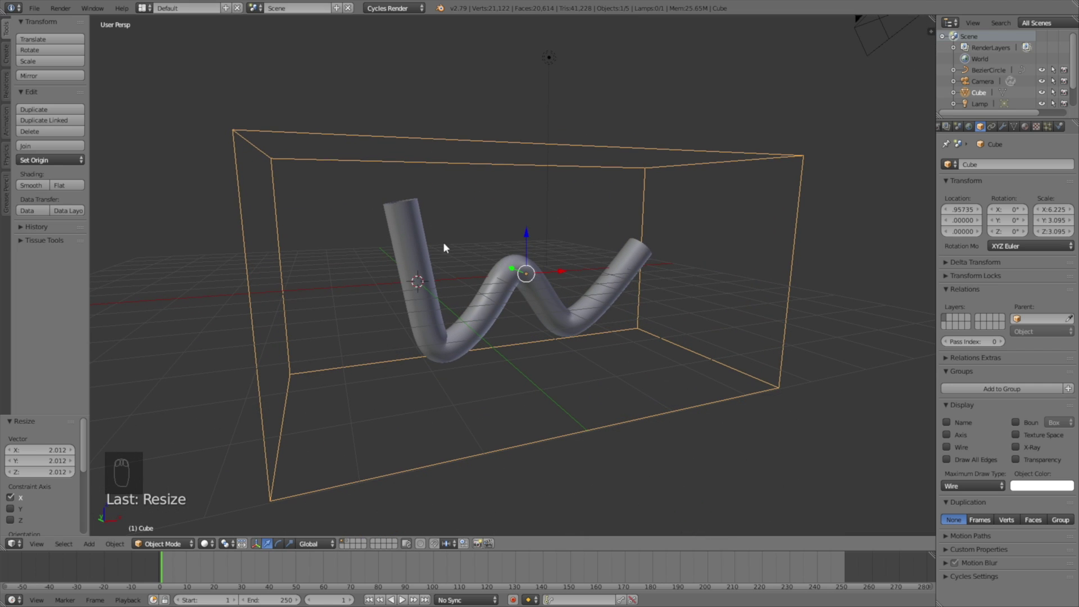
left_click(1060, 127)
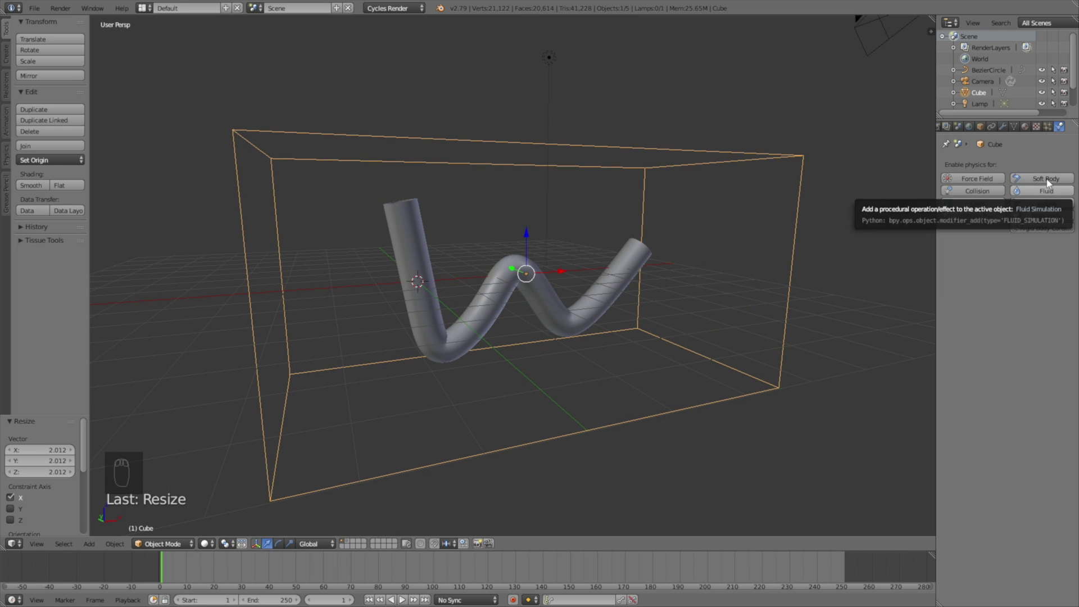
Step: Add Fluid physics to the cube as a Domain with final resolution 280
left_click(1047, 193)
left_click(1026, 263)
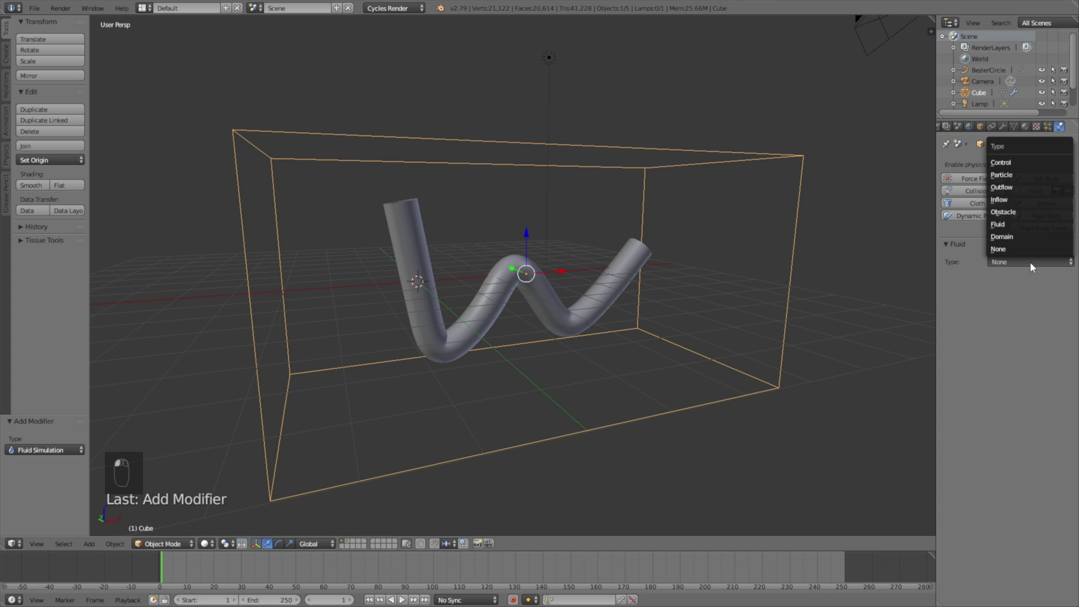
left_click(1020, 237)
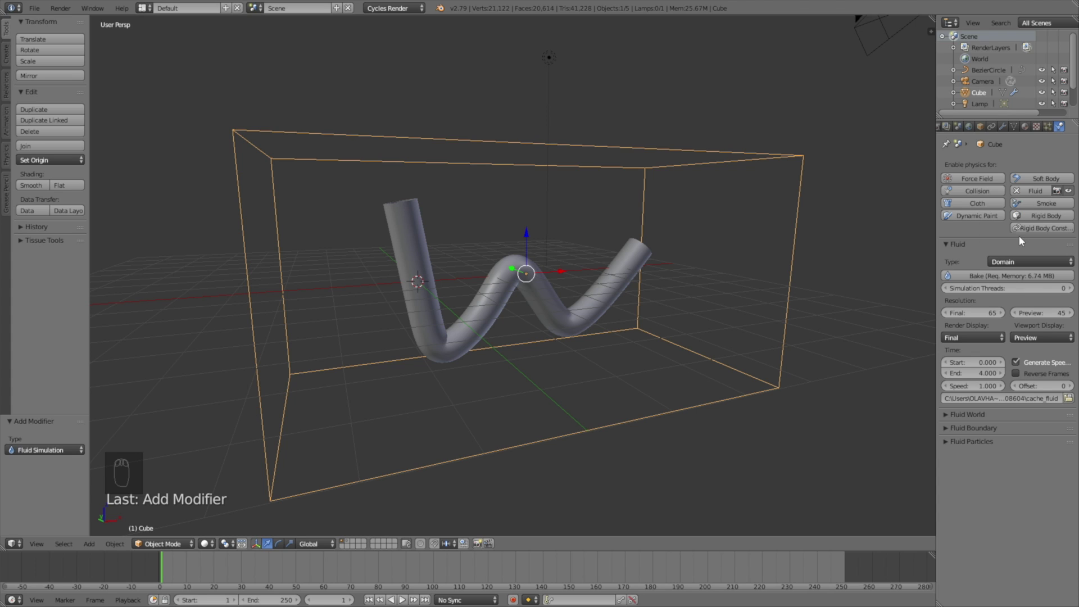
left_click(972, 313)
type("200")
key("BackSpace")
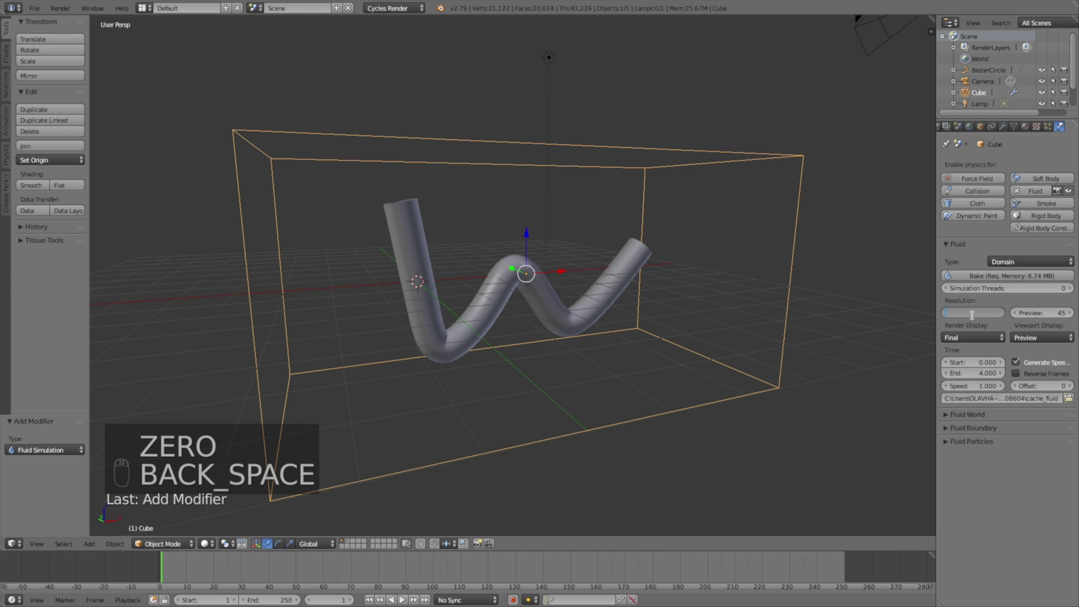
left_click(975, 320)
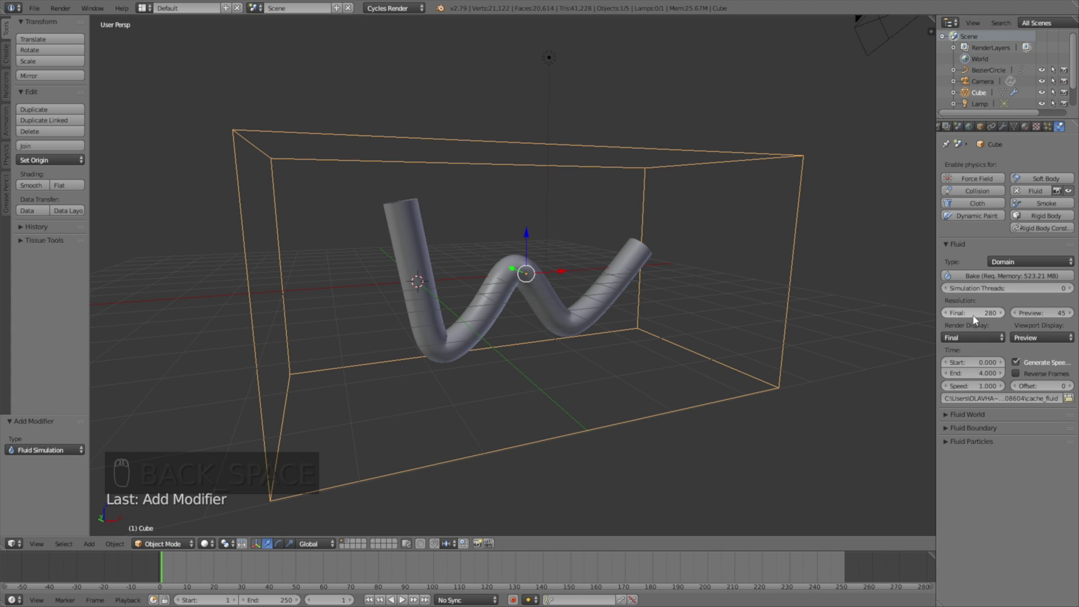
Step: Set the domain's viewport display to Final, surface subdivisions 1 and particle generation 0.3
left_click(1021, 341)
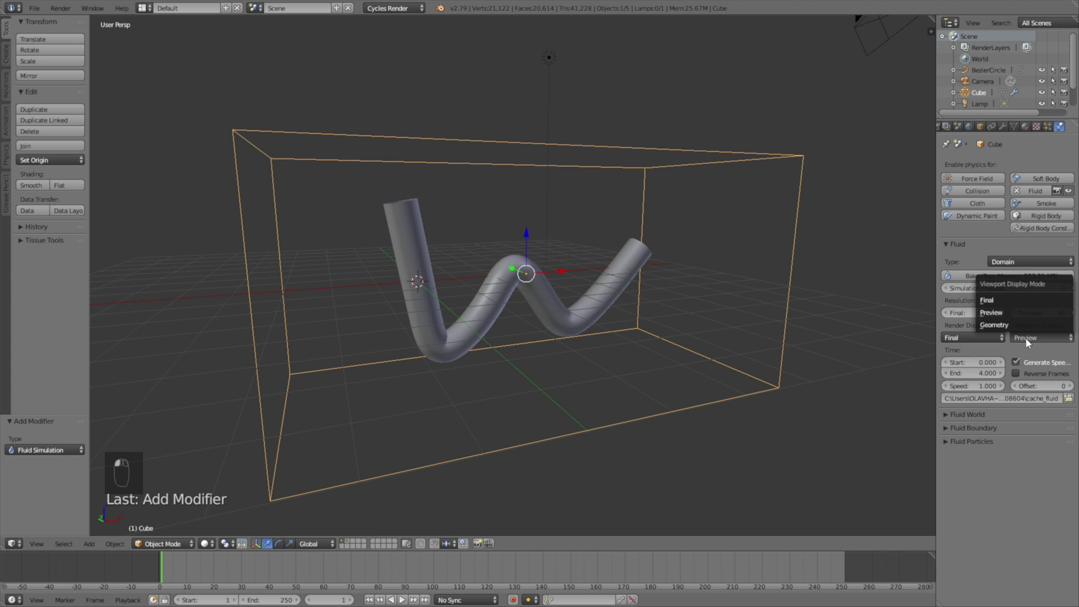
left_click(1026, 304)
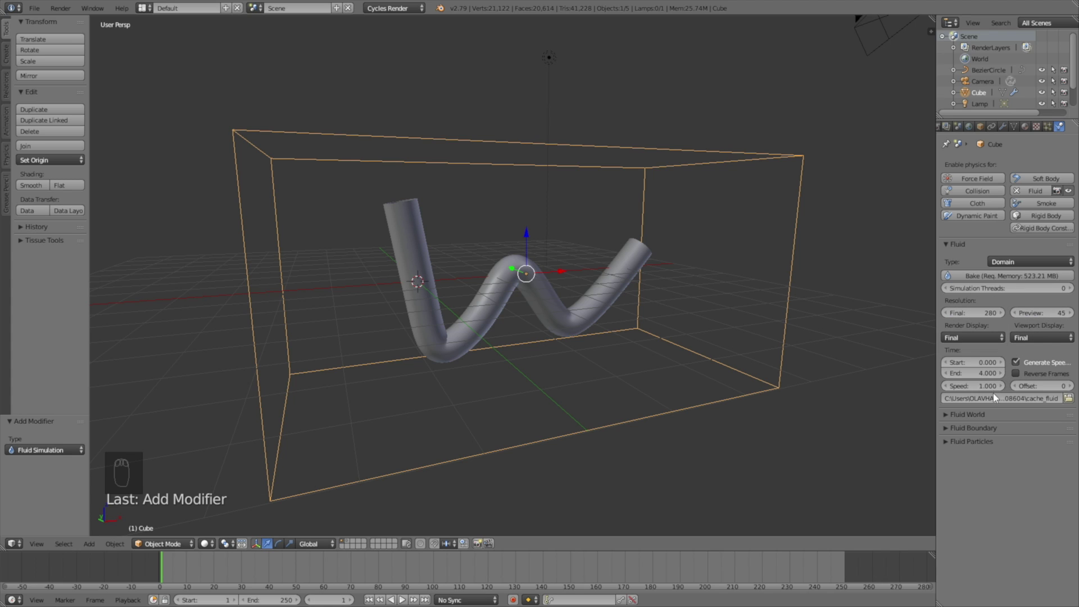
left_click(979, 427)
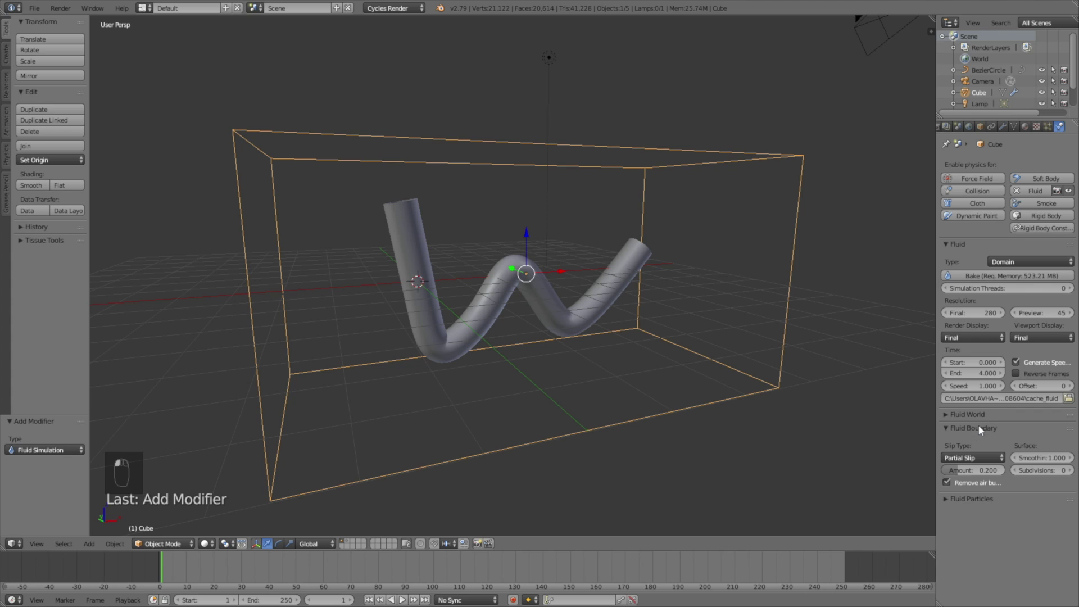
left_click(1070, 471)
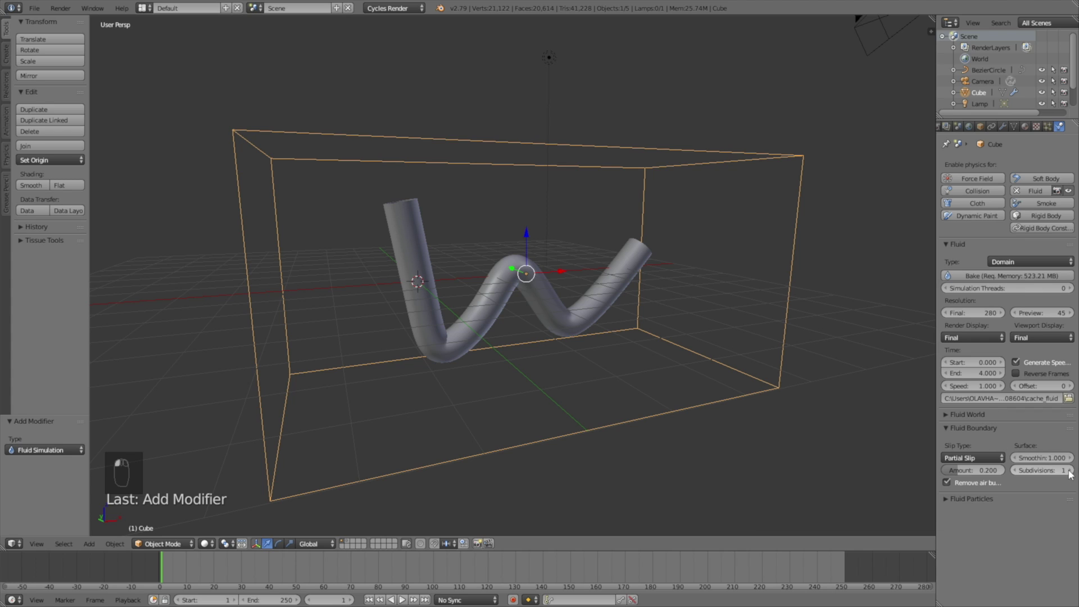
left_click(983, 498)
left_click(1022, 513)
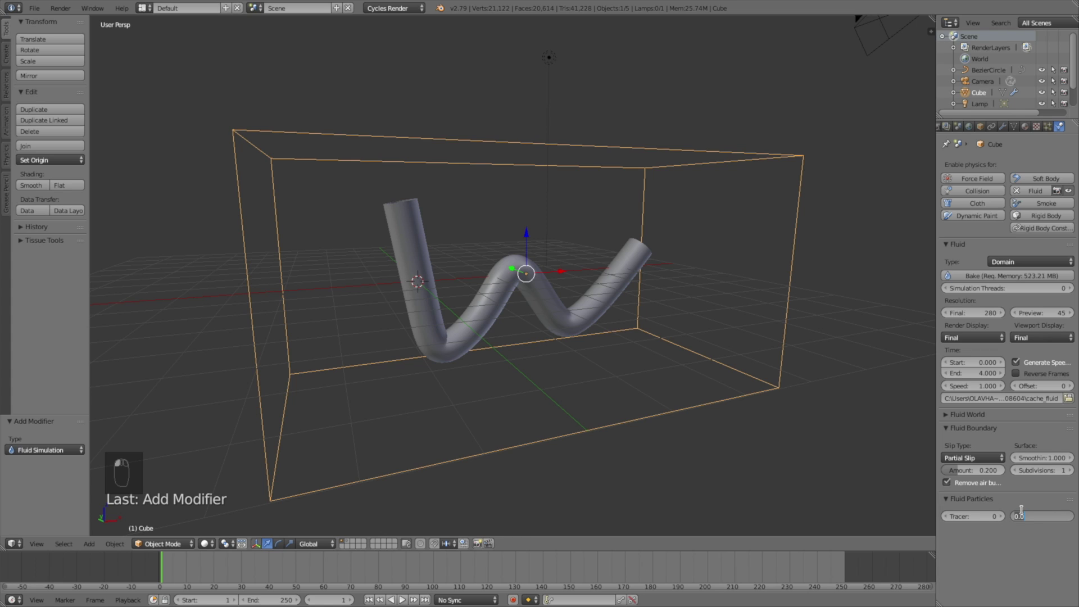
type("0.3")
key("Return")
Step: Bake the fluid simulation and scrub and play the timeline to check the flow
left_click(1001, 276)
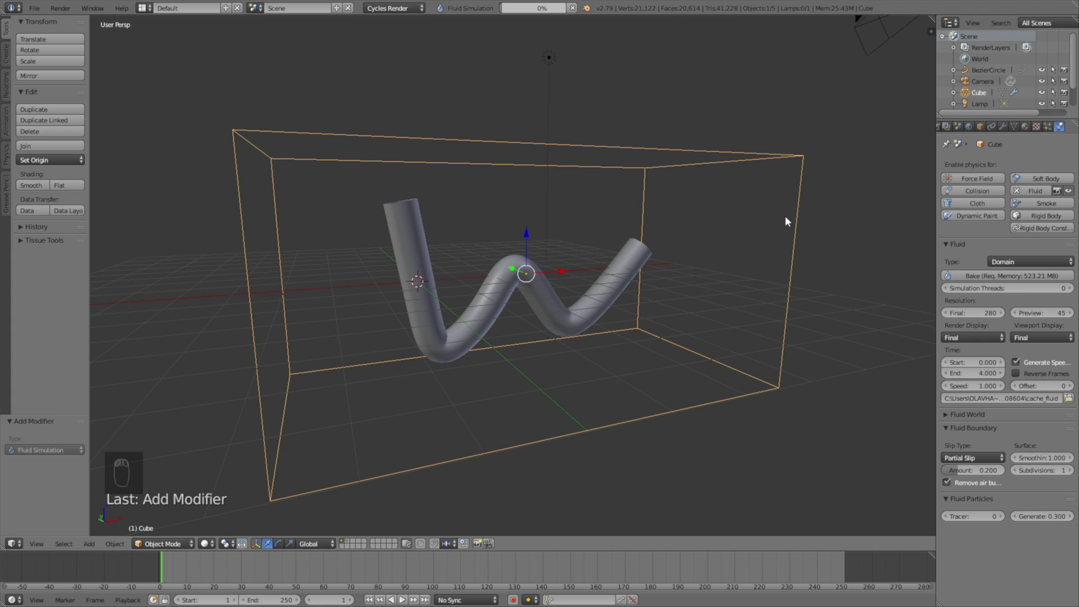
left_click_drag(264, 569, 686, 576)
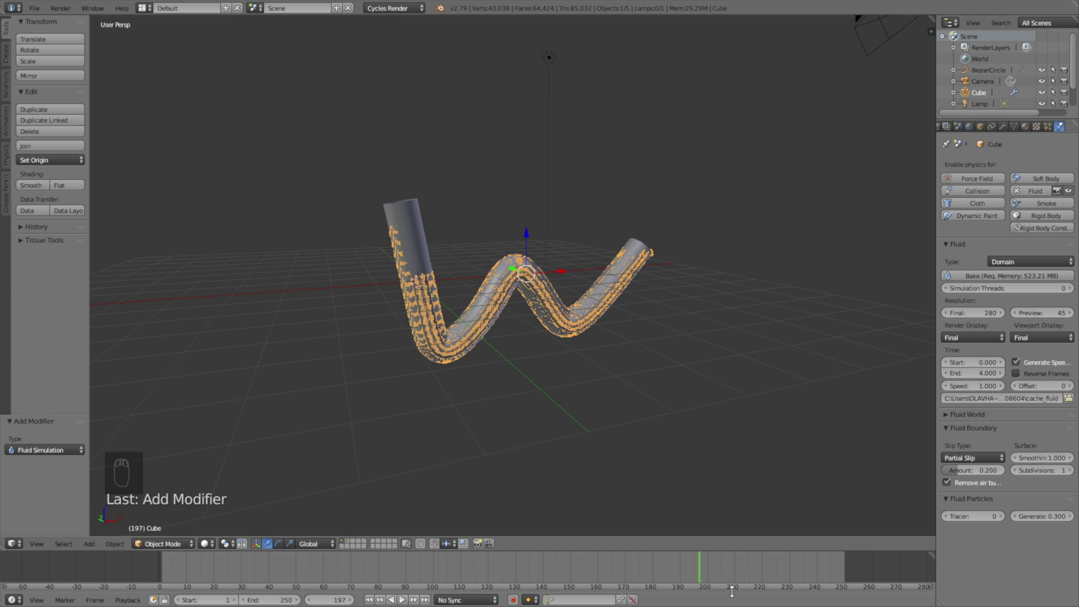
key("alt+a")
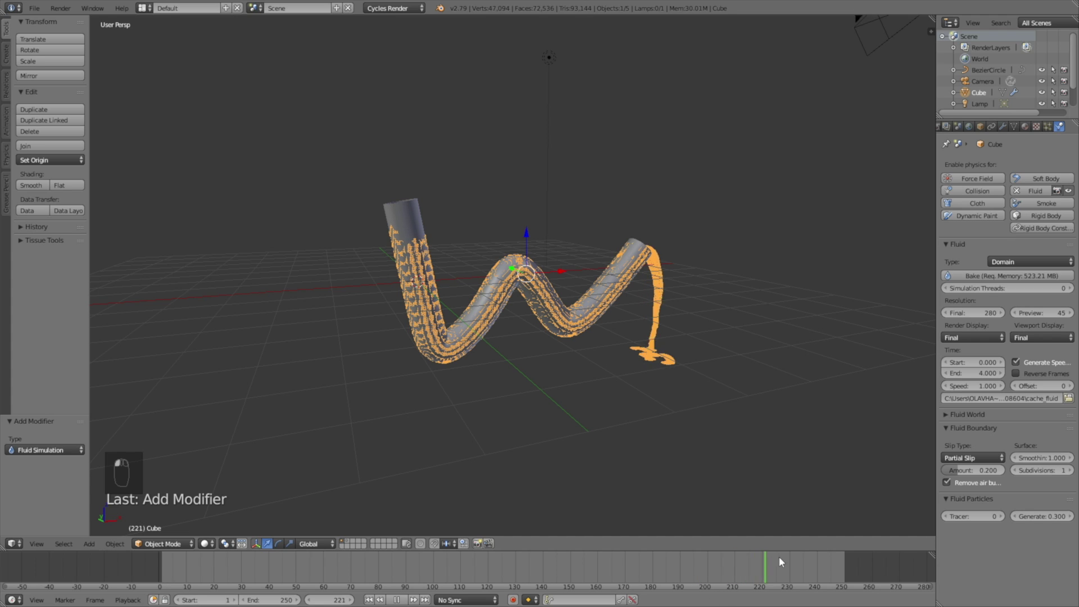
left_click_drag(828, 557, 265, 565)
key("Escape")
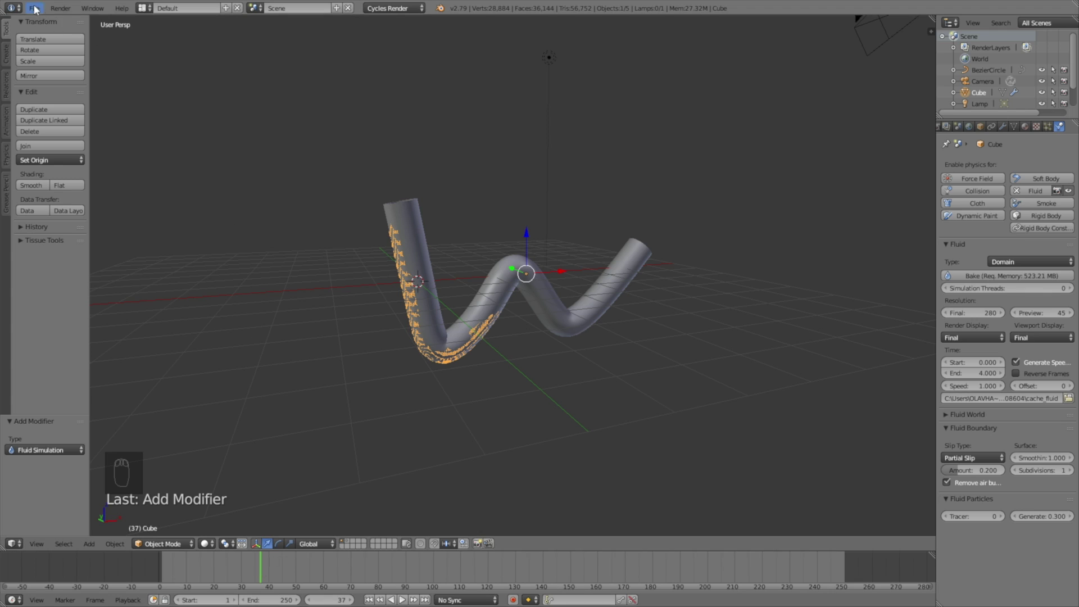
Step: Save the scene as a new blend file in the glass tube folder and select the lamp
left_click(34, 9)
left_click(55, 106)
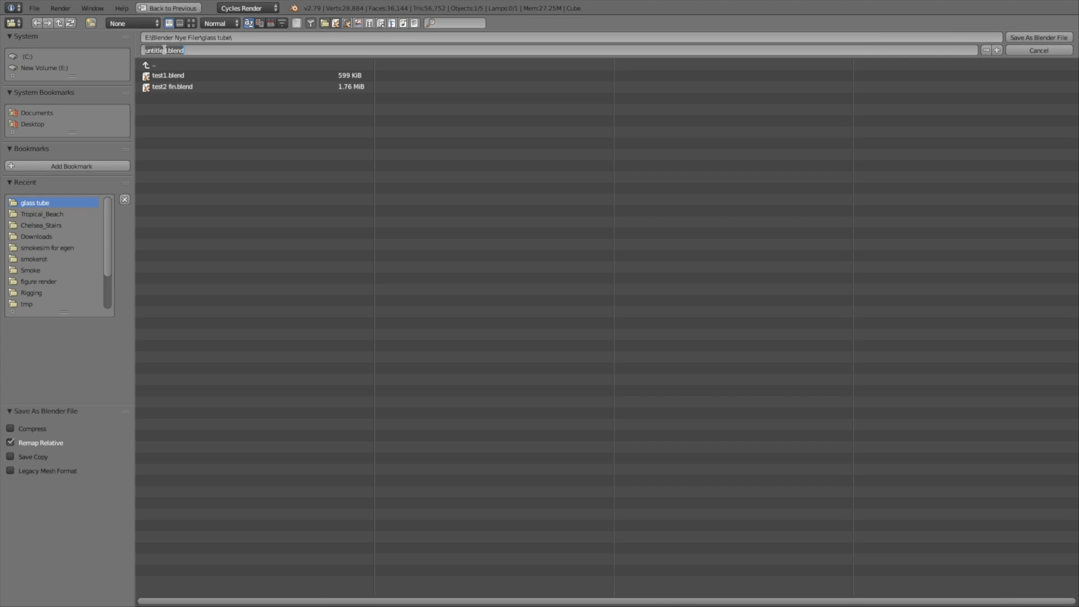
key("Return")
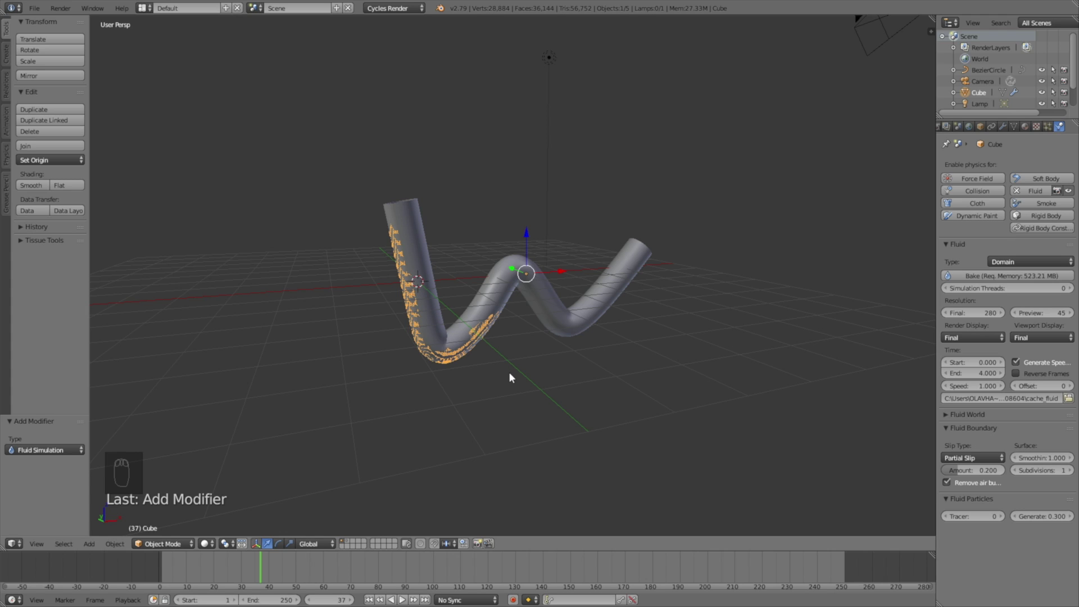
right_click(549, 57)
Step: Turn the lamp into a node-based Sun with strength 7
left_click(1003, 127)
left_click(981, 225)
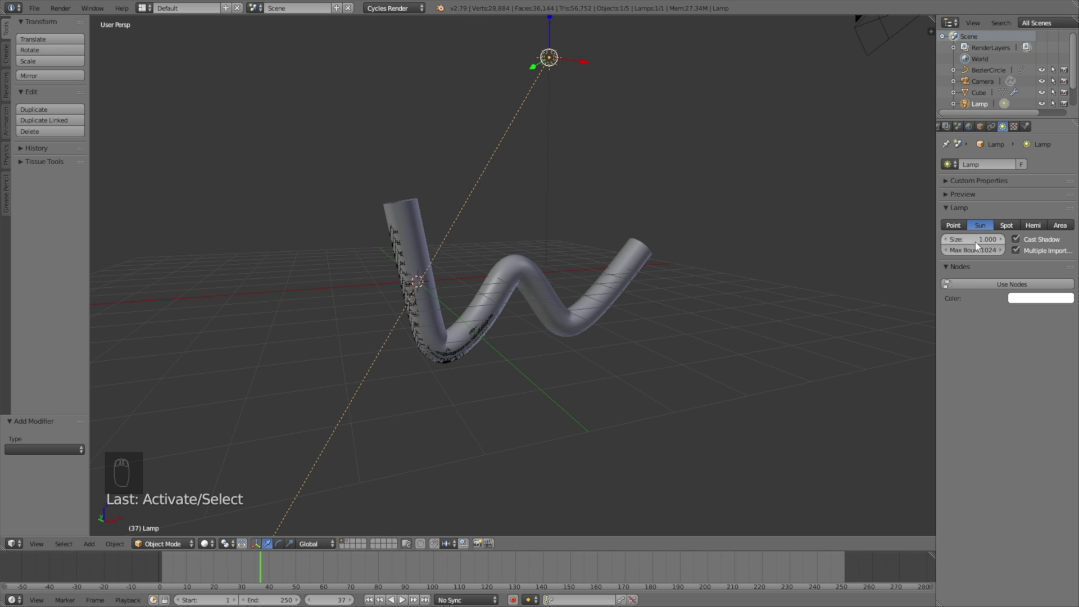
left_click(987, 284)
left_click(1022, 318)
type("7")
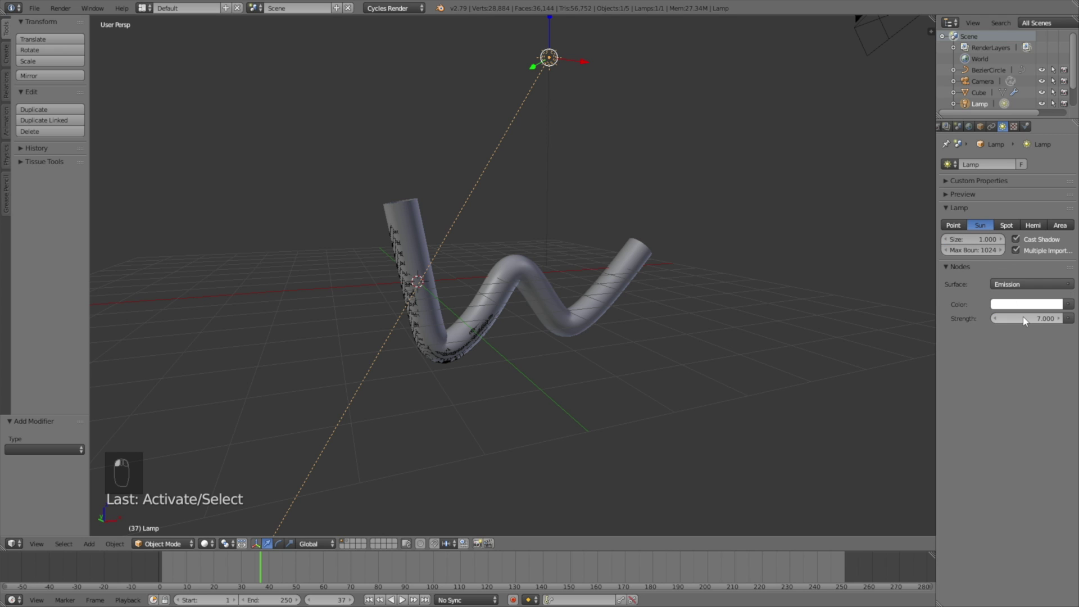
key("Return")
Step: Move the sun lamp above the scene's right side and rotate it 59.5°
middle_click_drag(913, 203, 695, 275)
scroll(695, 274, "down", 3)
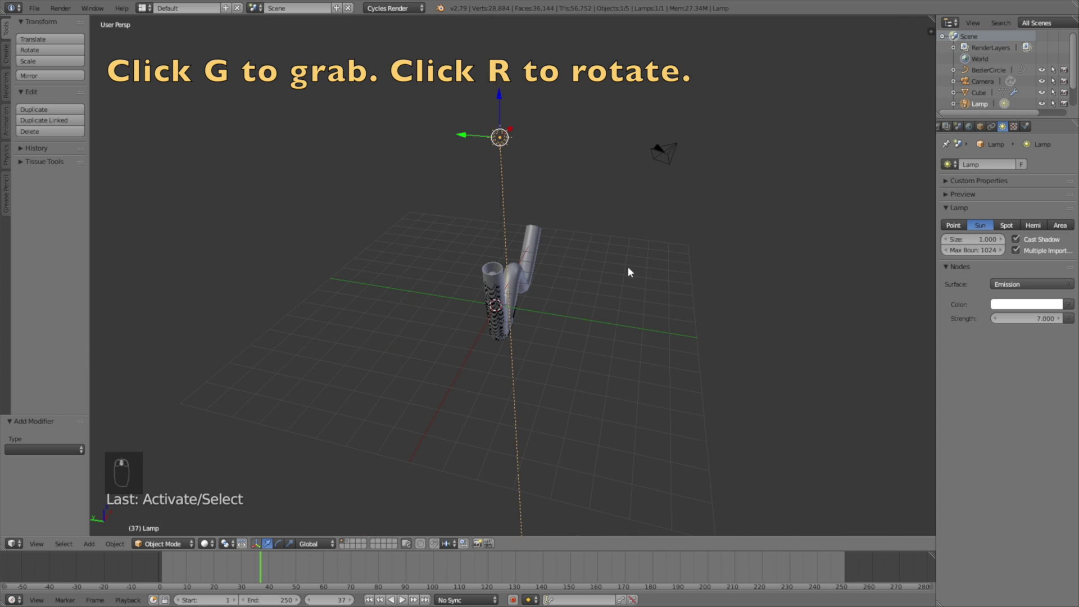
key("g")
left_click(786, 265)
key("r")
left_click(657, 276)
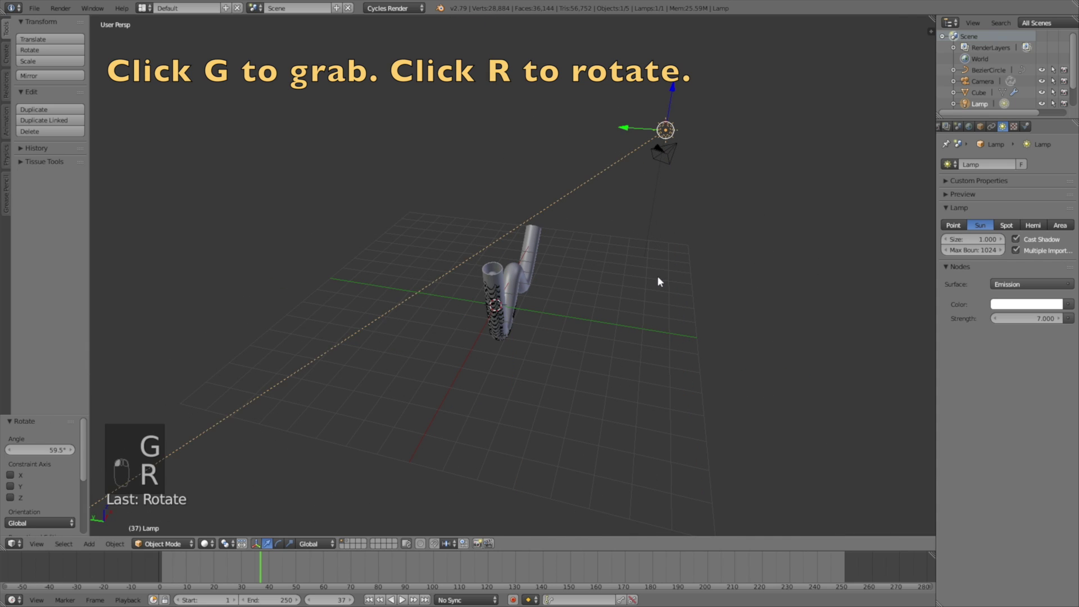
mouse_move(656, 275)
middle_mouse_down()
mouse_move(589, 263)
mouse_move(568, 278)
middle_mouse_up()
Step: Give the NurbsPath tube a new Material.001 with a Glass BSDF surface at IOR 1.450
scroll(565, 285, "up", 4)
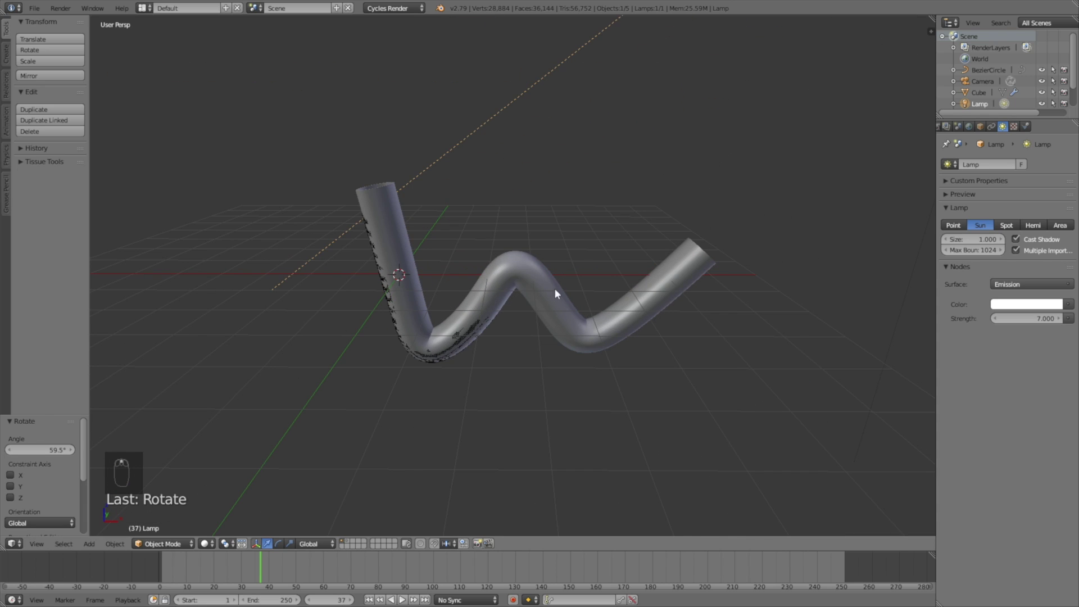
right_click(518, 272)
left_click(1024, 130)
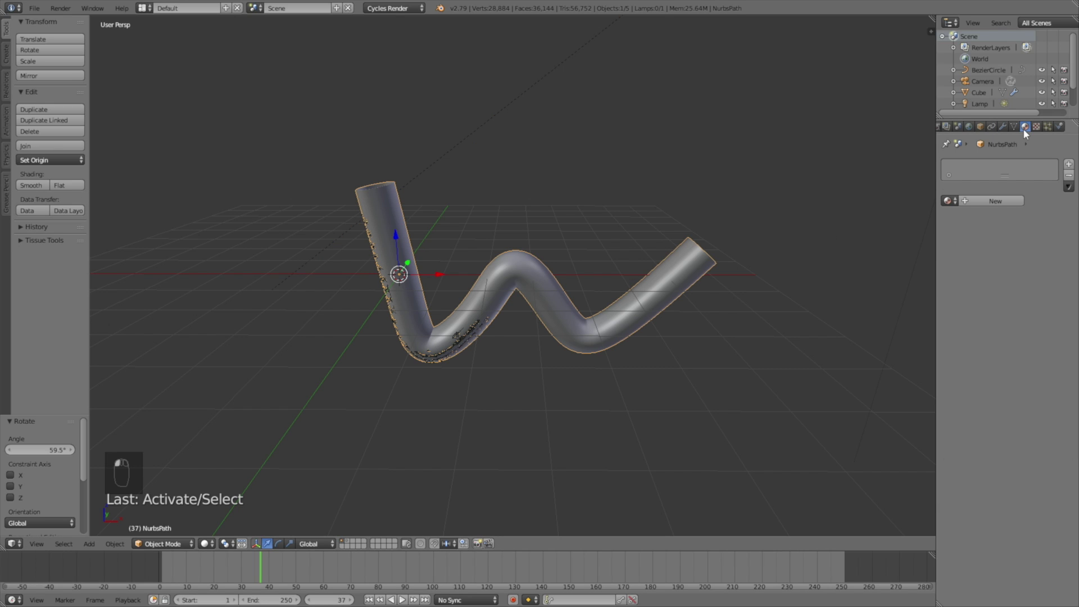
left_click(979, 200)
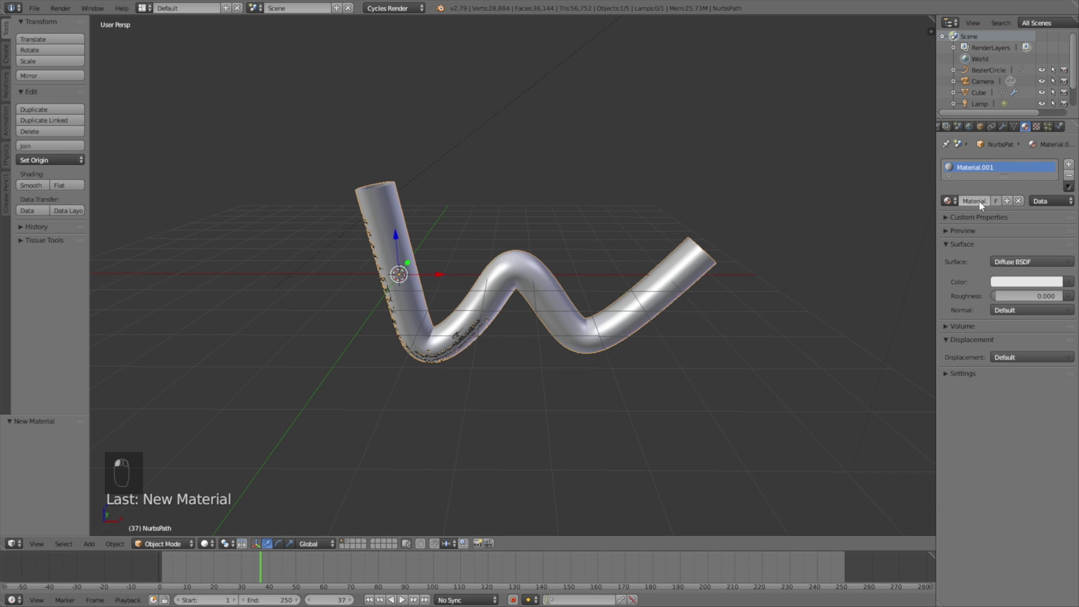
left_click(1011, 262)
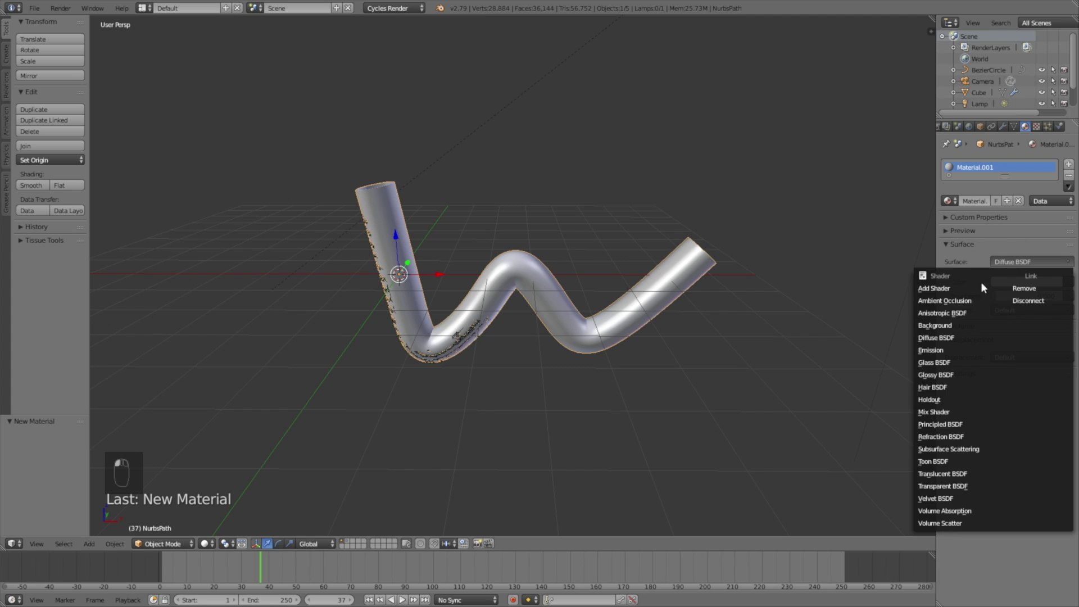
left_click(952, 363)
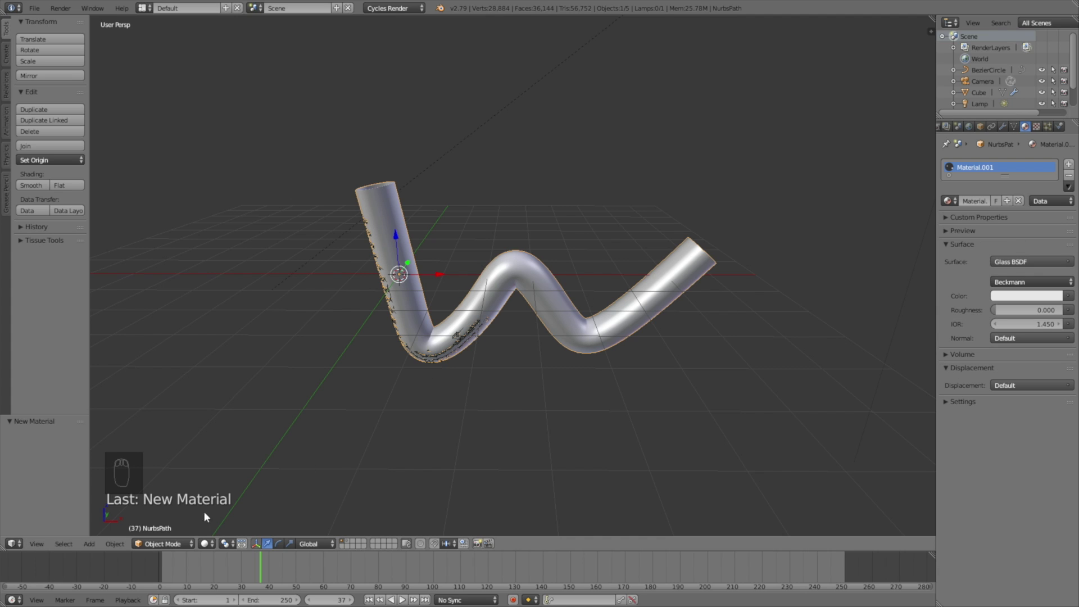
left_click(206, 543)
Step: Preview in Rendered shading, switch the Cycles device to GPU Compute, then return to solid view
left_click(220, 467)
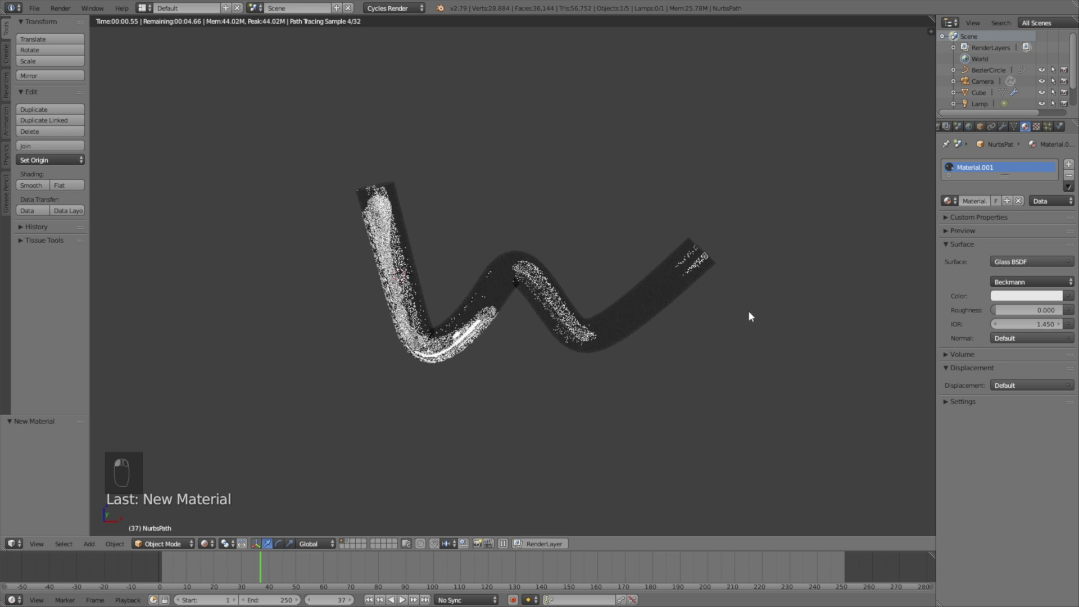
scroll(972, 127, "up", 2)
left_click(969, 127)
left_click(996, 220)
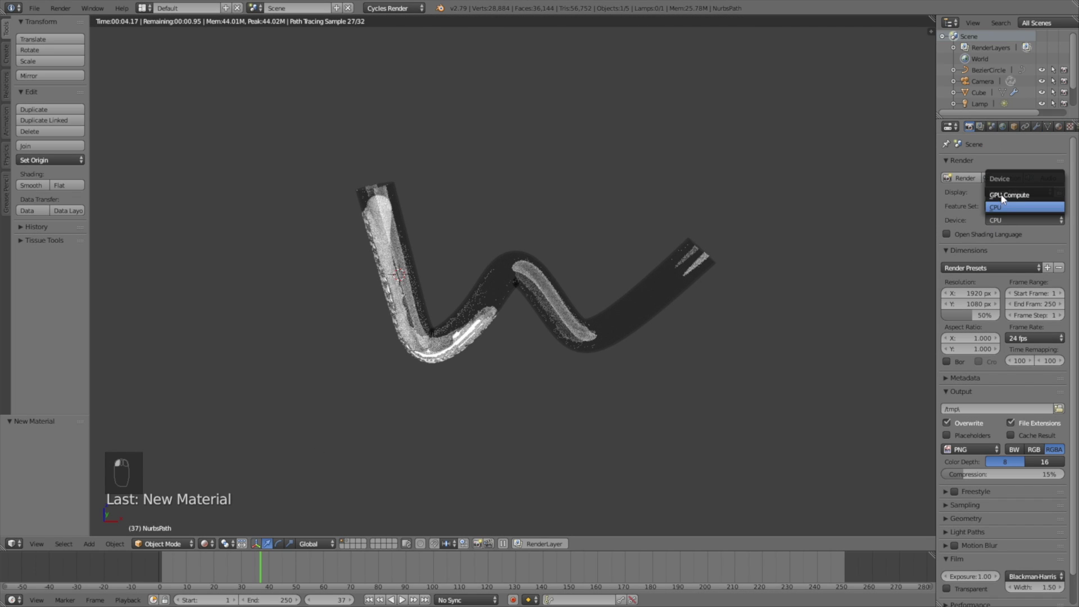
left_click(1006, 193)
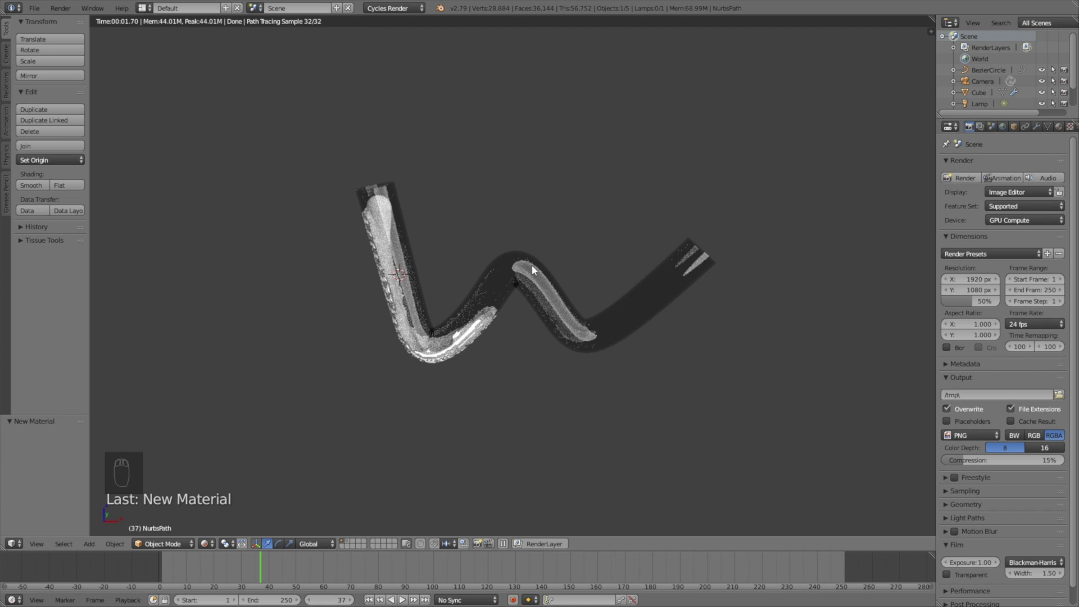
key("shift+z")
scroll(401, 251, "up", 3)
middle_click_drag(402, 251, 365, 255)
right_click(272, 297)
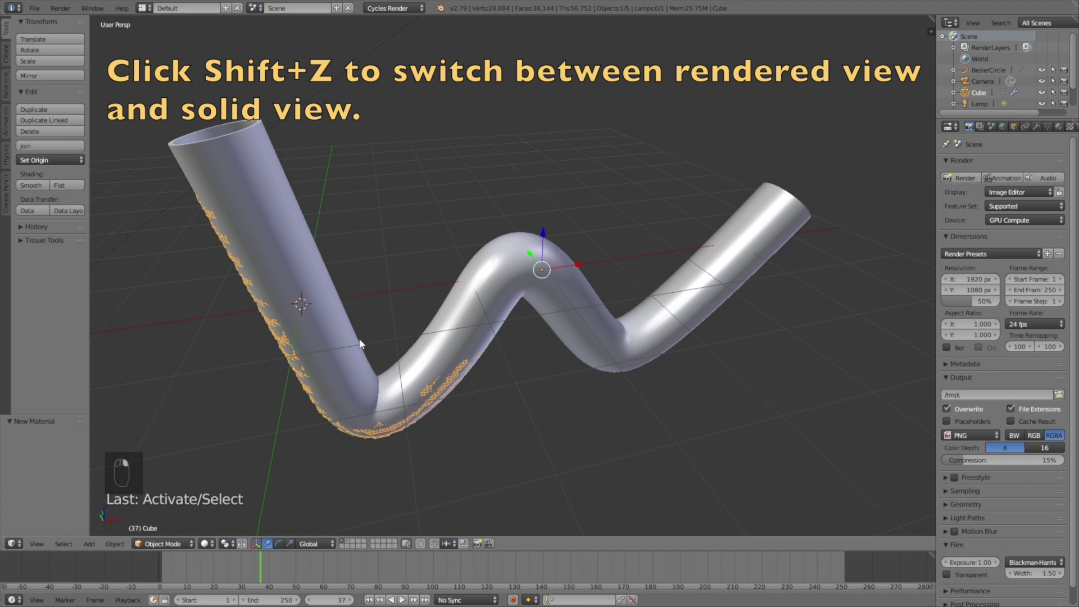
Step: Give the Cube a new Material.002 with a Glass BSDF surface and IOR 1.33
left_click(1059, 127)
left_click(981, 201)
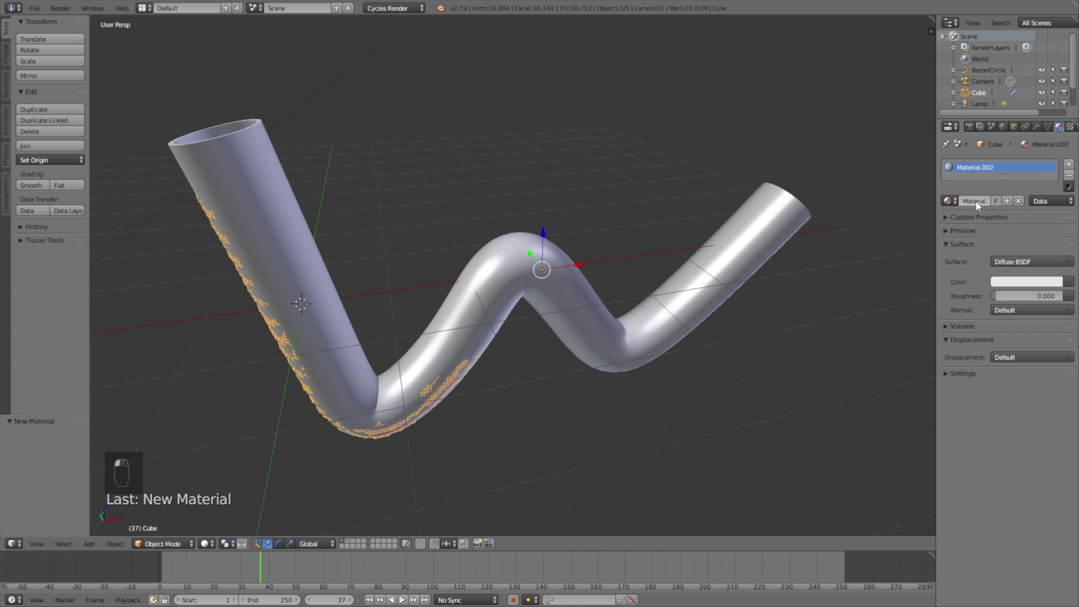
left_click(1016, 261)
left_click(940, 363)
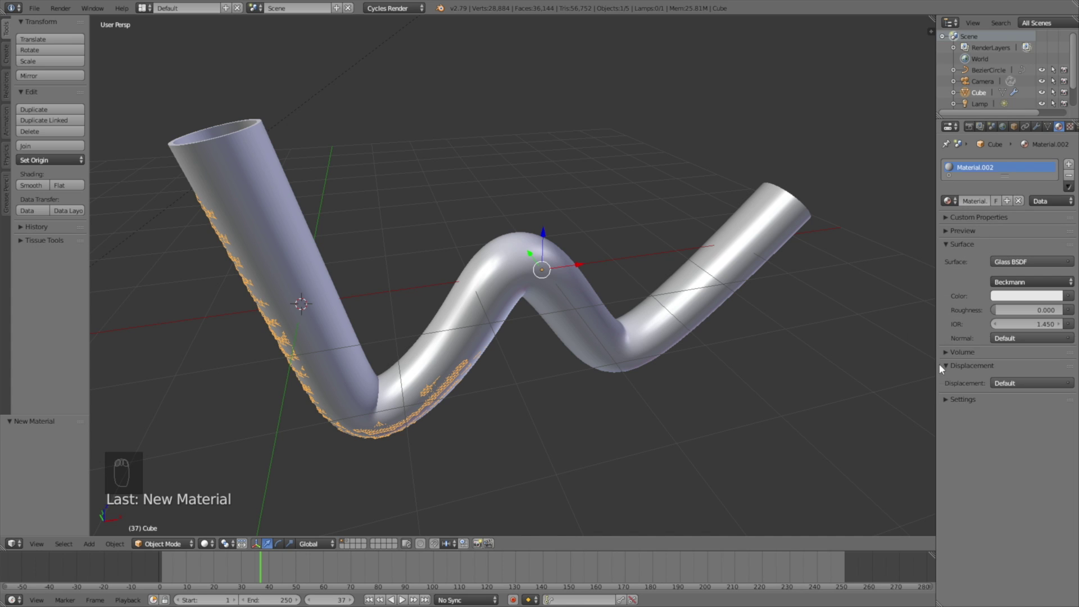
left_click(1009, 323)
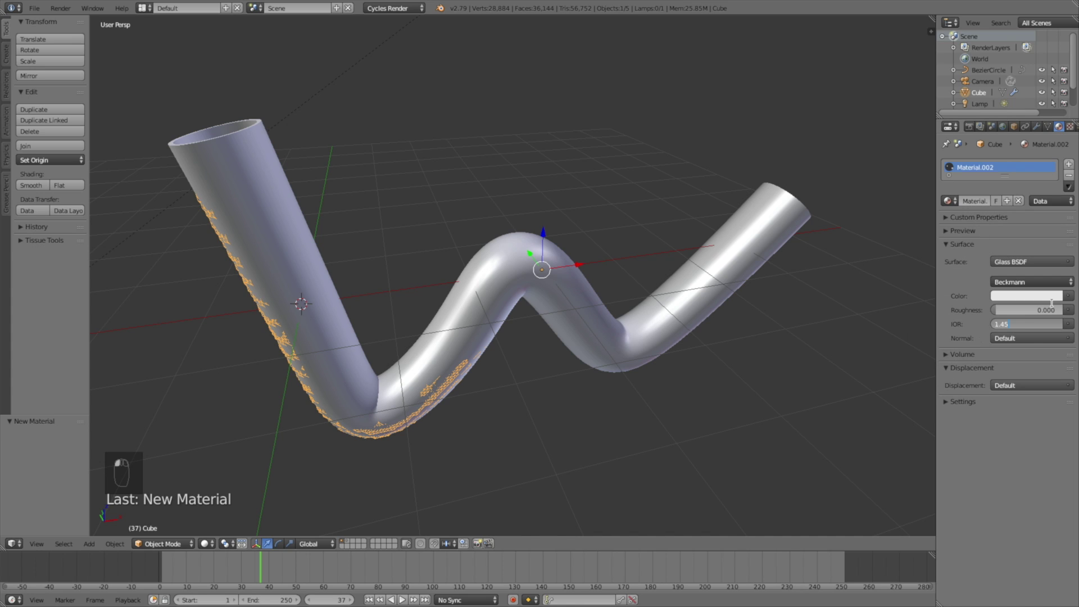
type("1.33")
key("Return")
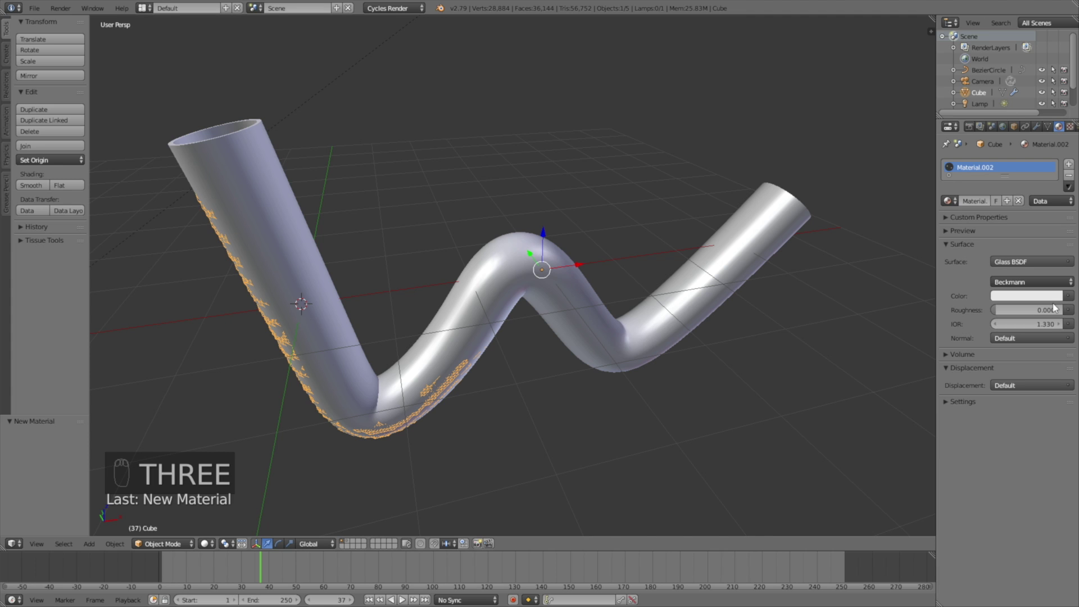
scroll(554, 302, "down", 2)
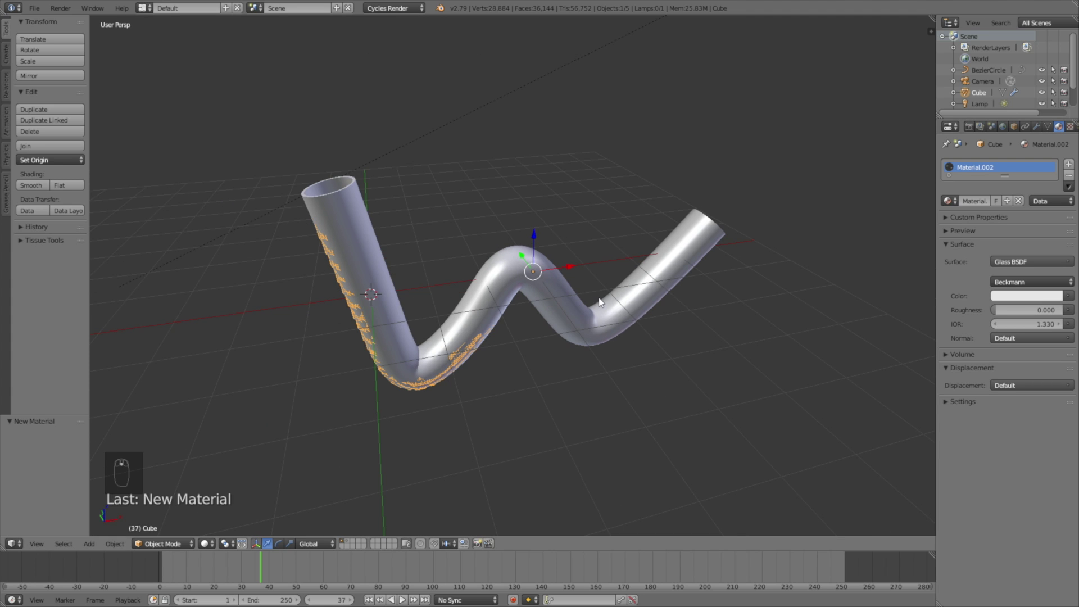
middle_click_drag(536, 388, 517, 332)
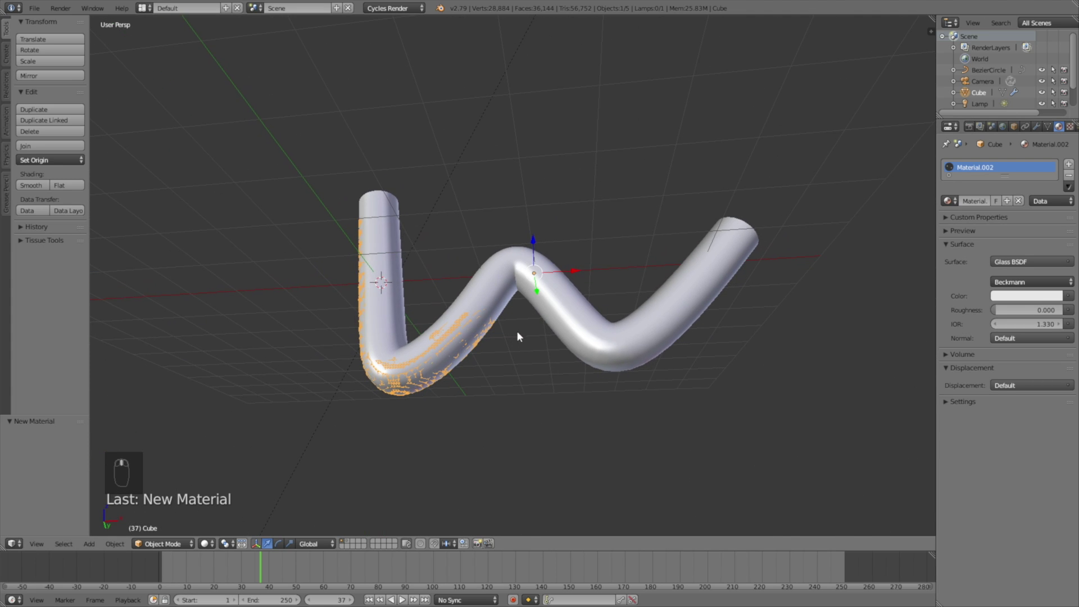
Step: Add a mesh plane at the 3D cursor beneath the W-tube
left_click(616, 366)
key("shift+a")
mouse_move(608, 373)
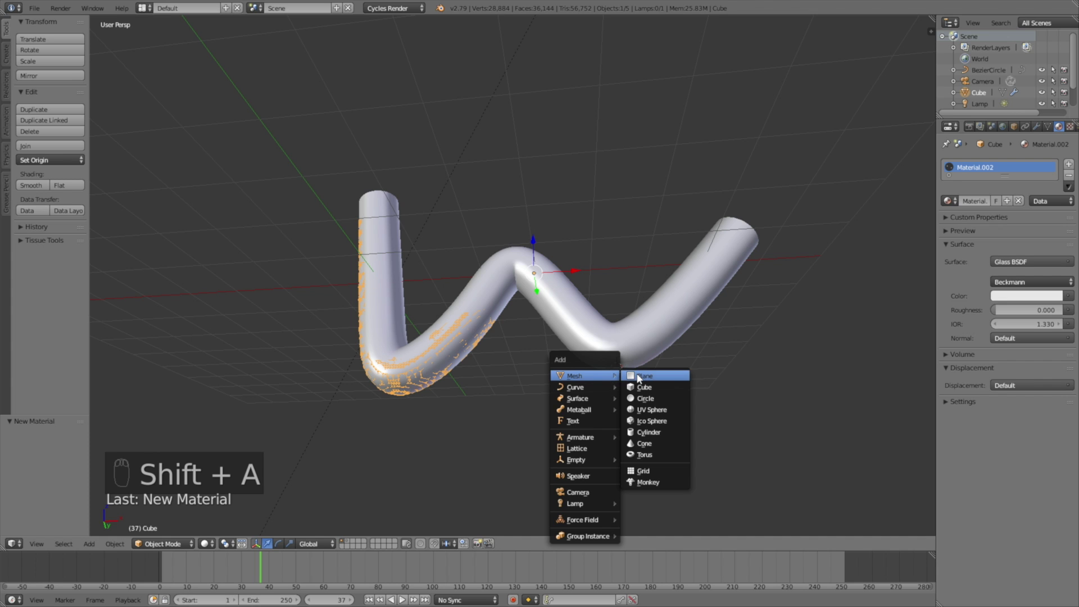
left_click(640, 375)
middle_click_drag(646, 345, 681, 390)
Step: Scale the plane up to 45.308 and lower it 0.225 on Z as a floor
key("s")
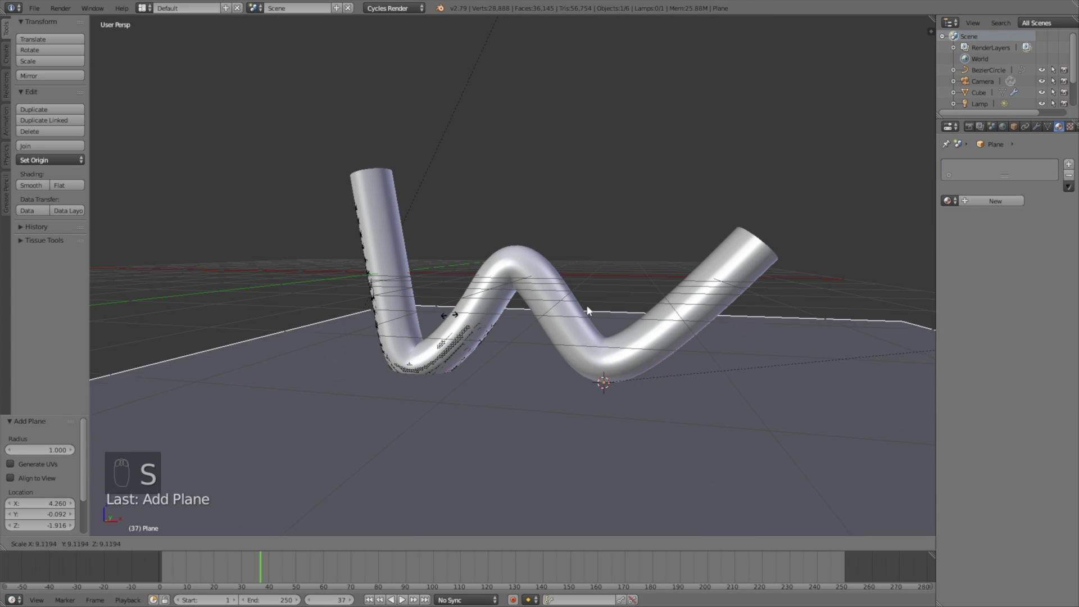
left_click(356, 416)
key("g")
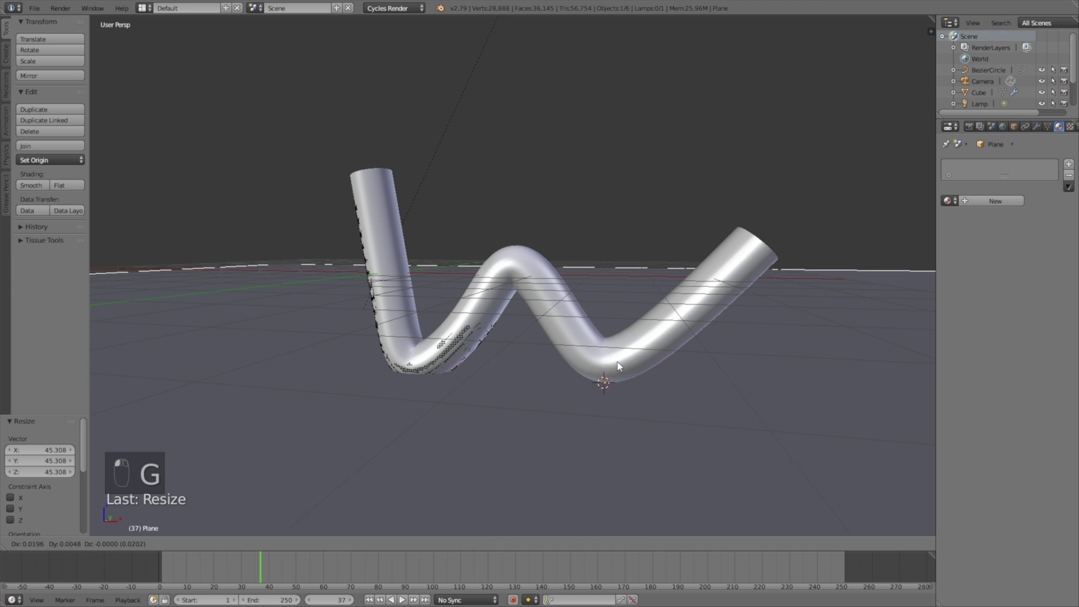
key("z")
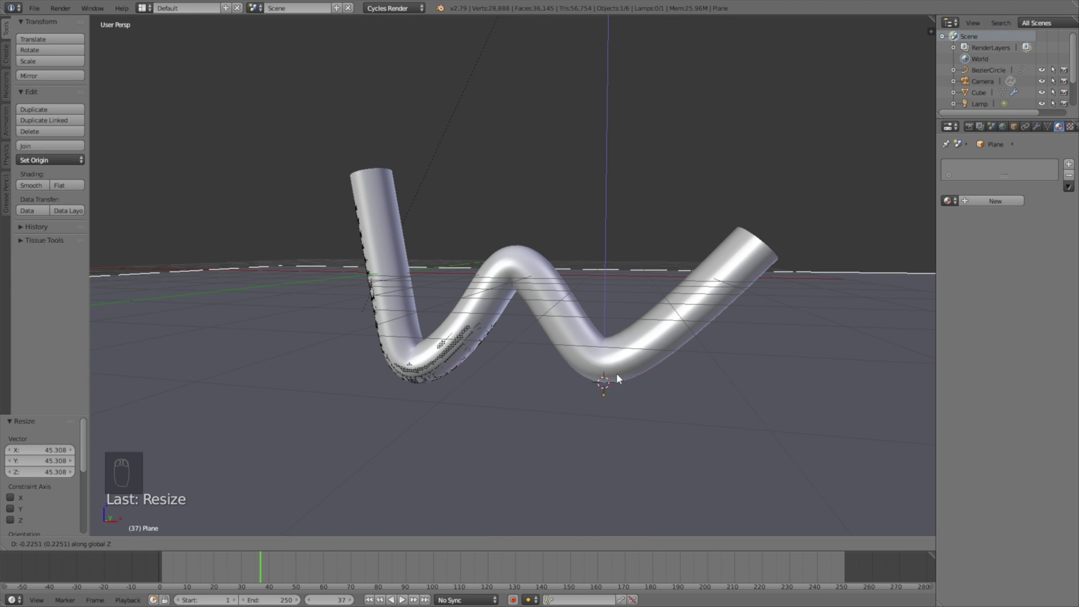
left_click(616, 373)
middle_click_drag(568, 421, 580, 396)
scroll(581, 400, "down", 3)
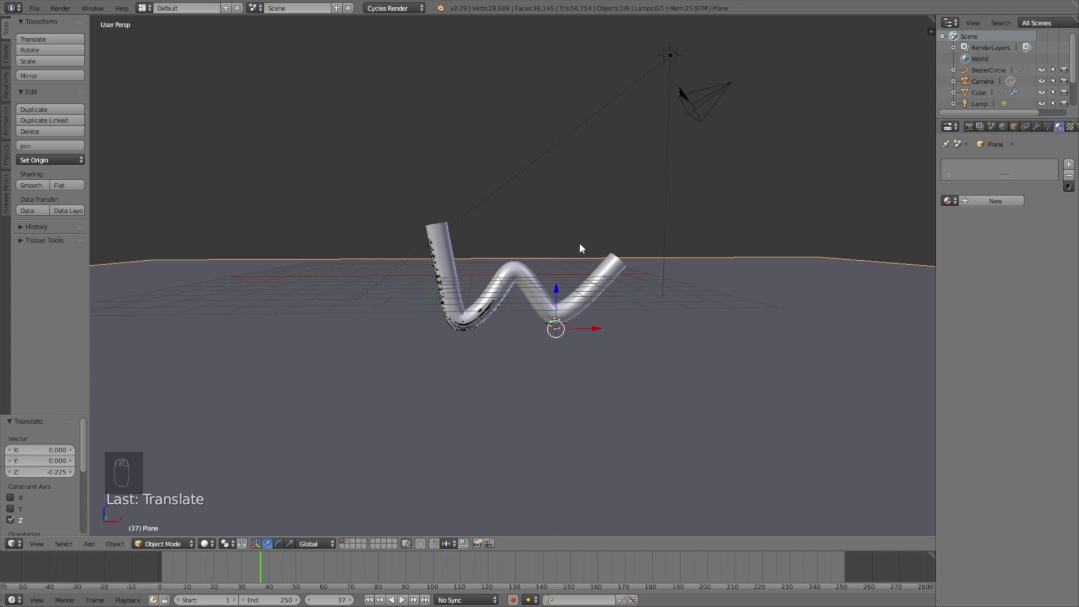
Step: Give the plane a new Material.003 with a Glossy BSDF surface and roughness 0.1
left_click(1006, 203)
left_click(1012, 261)
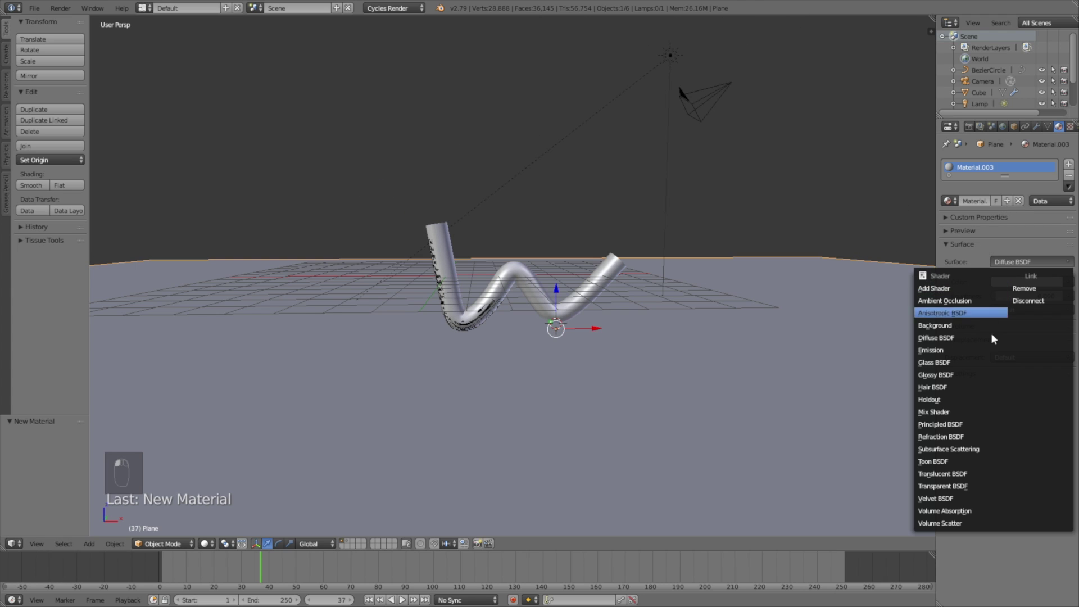
left_click(966, 376)
left_click(1017, 309)
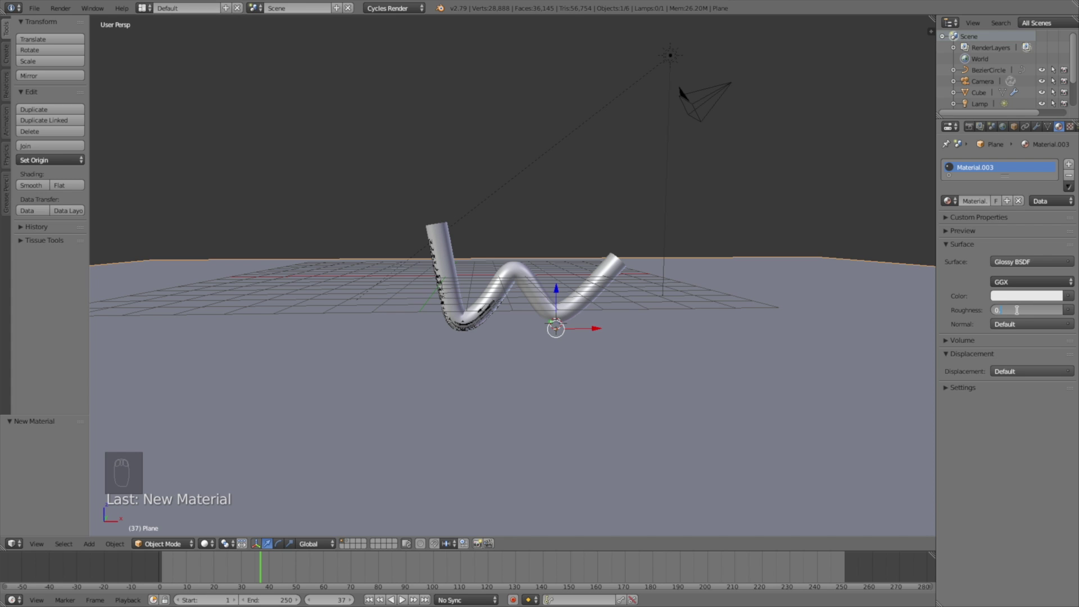
type("100")
key("Return")
Step: Switch to rendered preview and make the floor's glossy colour near-black
key("shift+z")
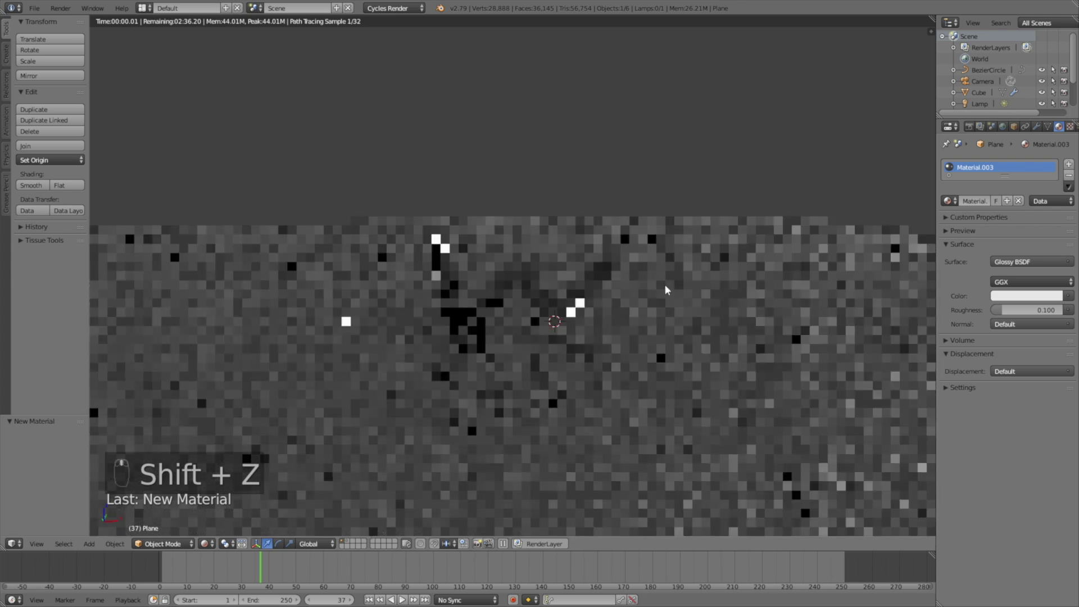
left_click(1026, 296)
left_click(1054, 204)
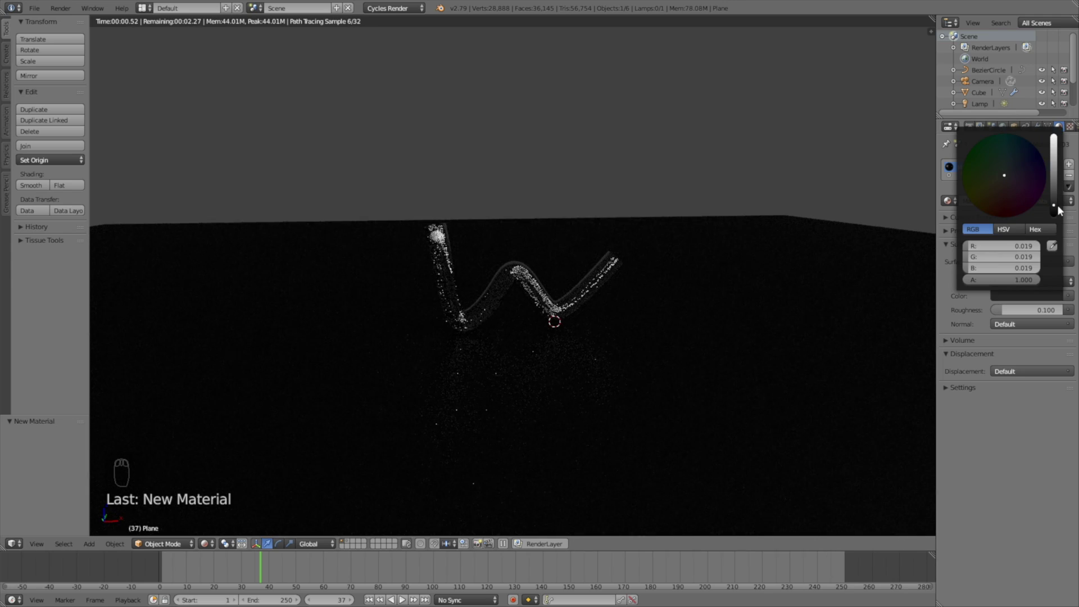
left_click(1053, 201)
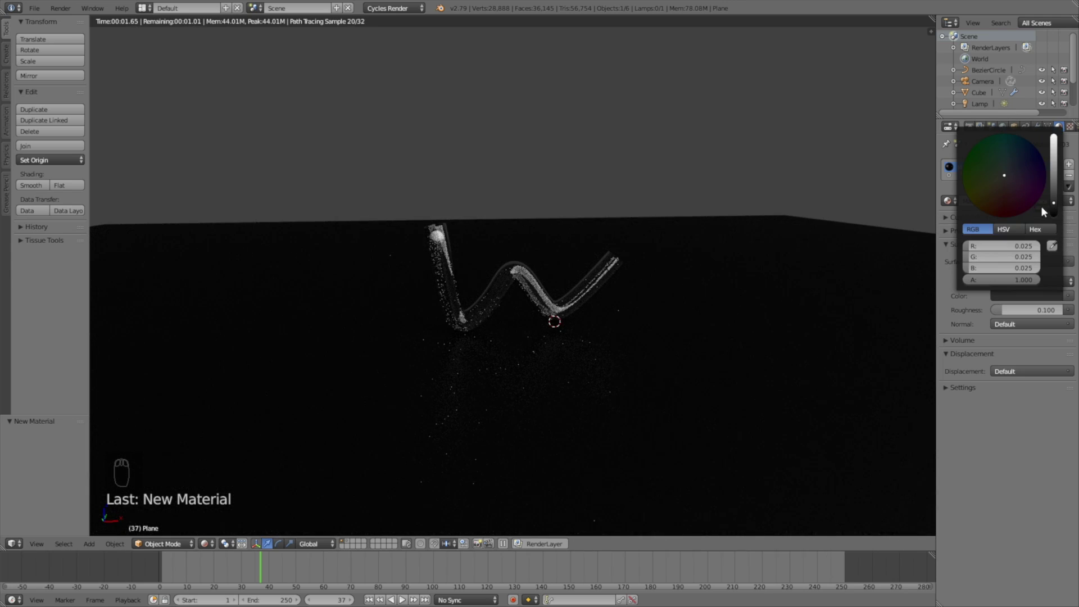
scroll(578, 325, "up", 4)
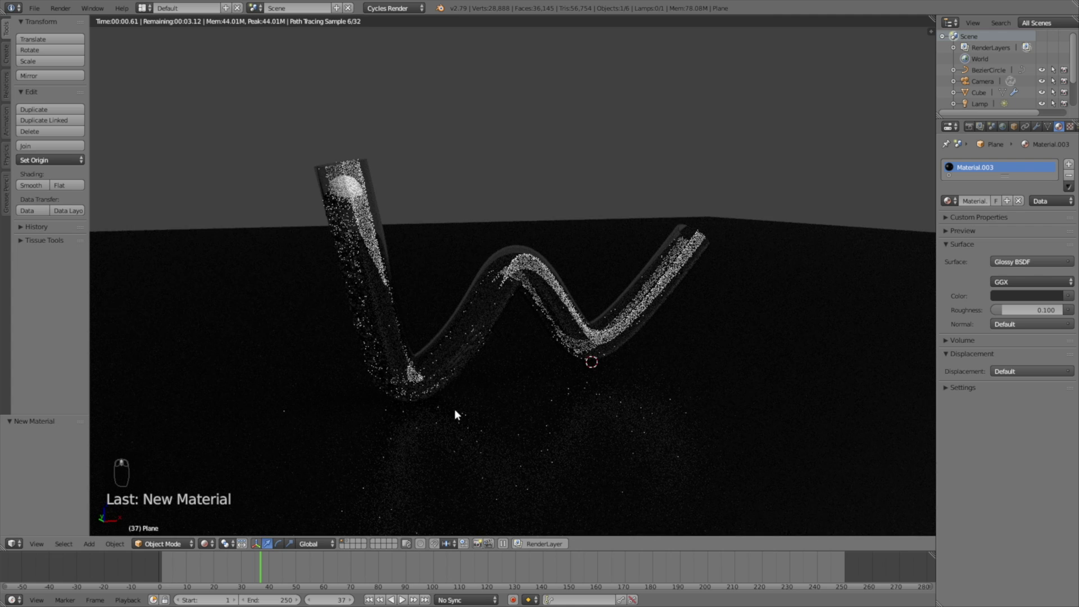
right_click(360, 254)
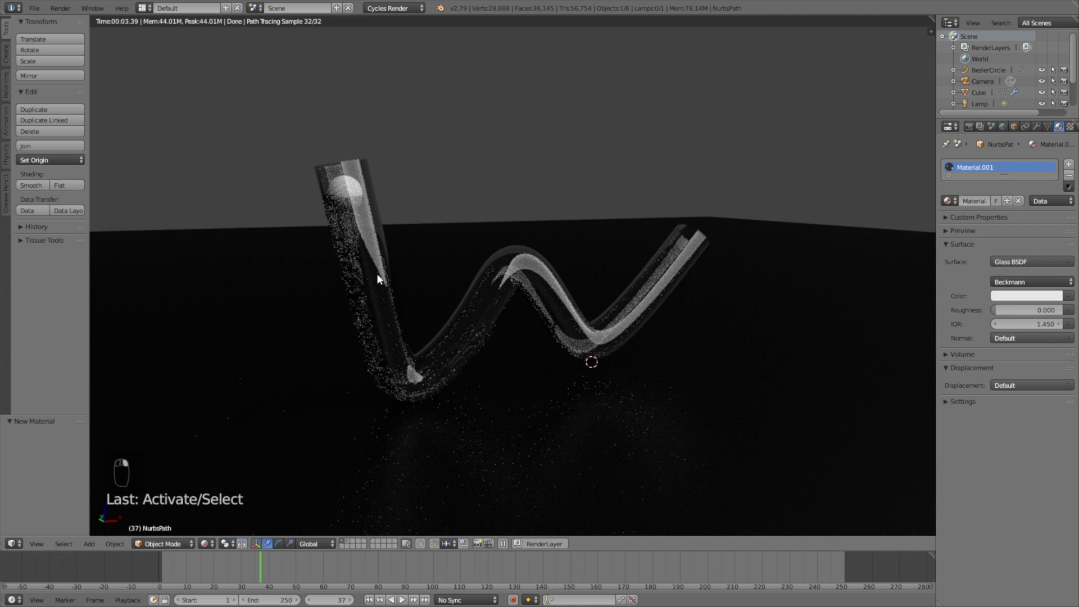
Step: Select the fluid Cube in wireframe view and add a Smooth modifier with 5 repeats
key("z")
right_click(366, 277)
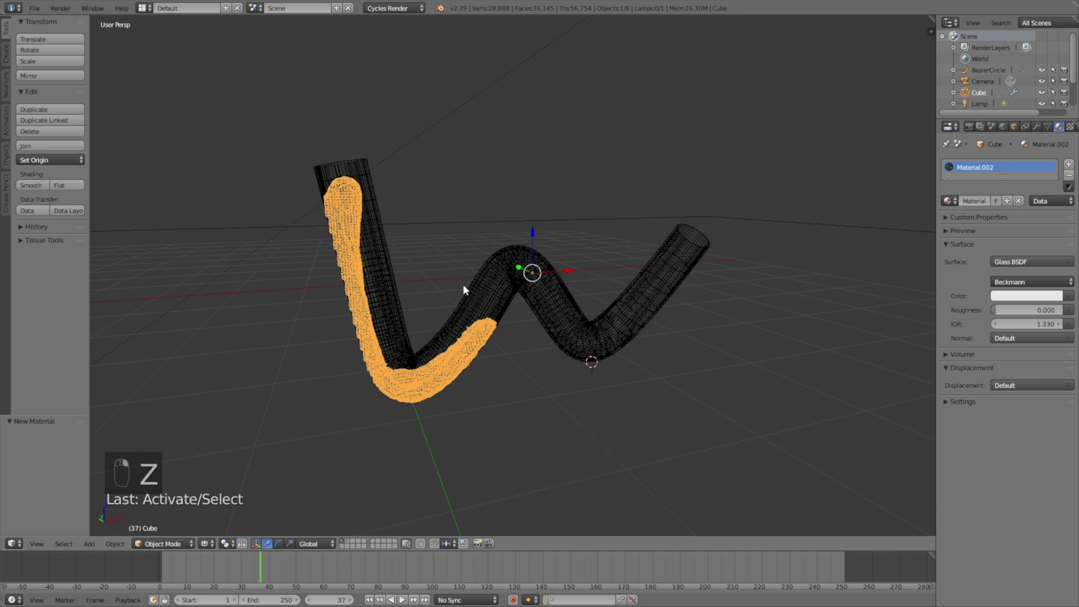
middle_click_drag(697, 289, 599, 315)
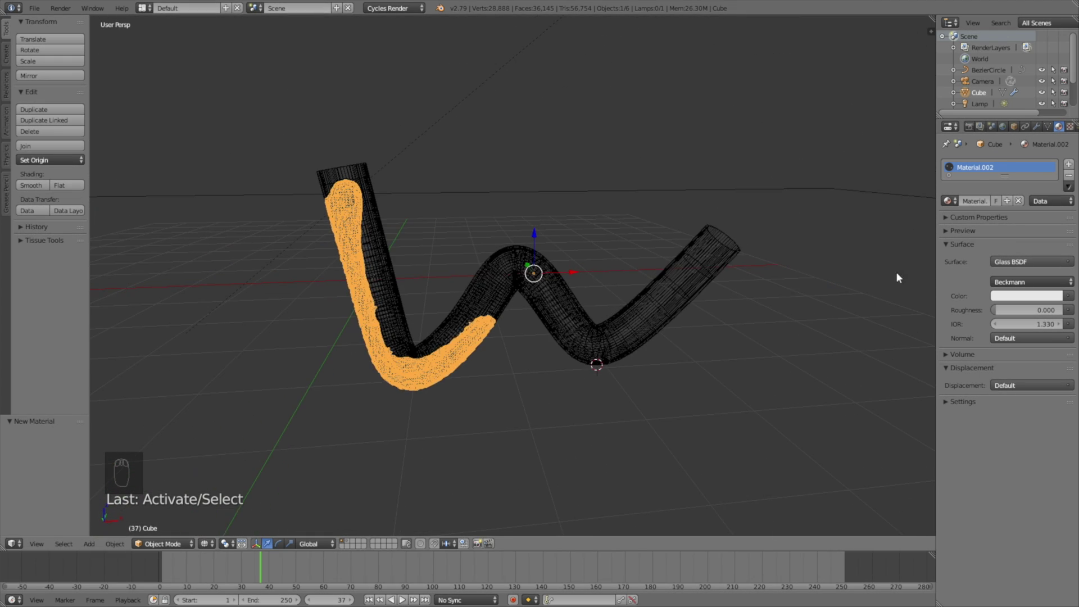
left_click(1037, 127)
left_click(996, 165)
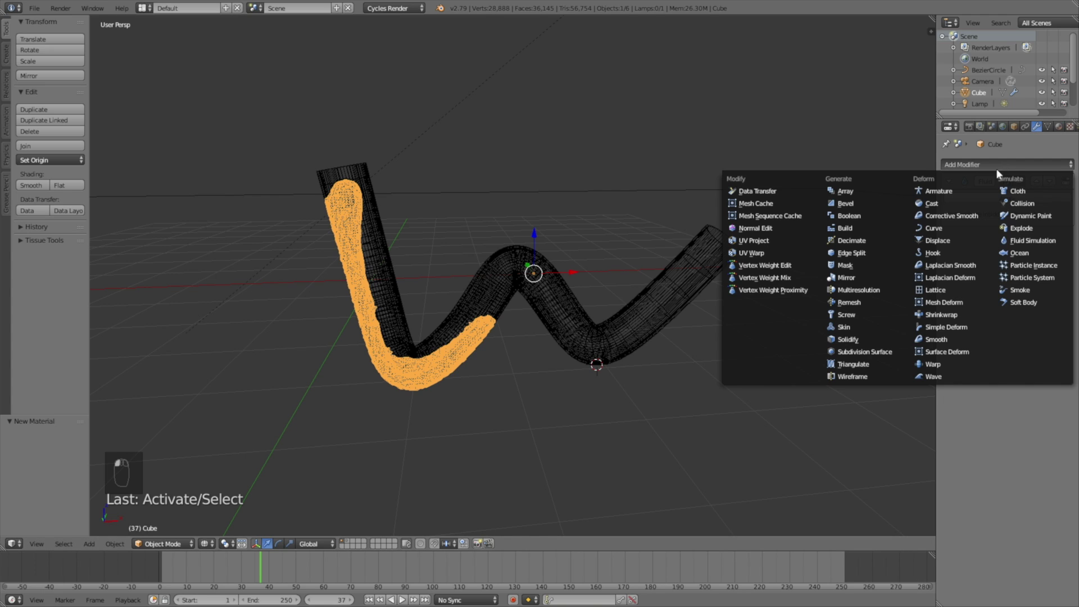
left_click(952, 339)
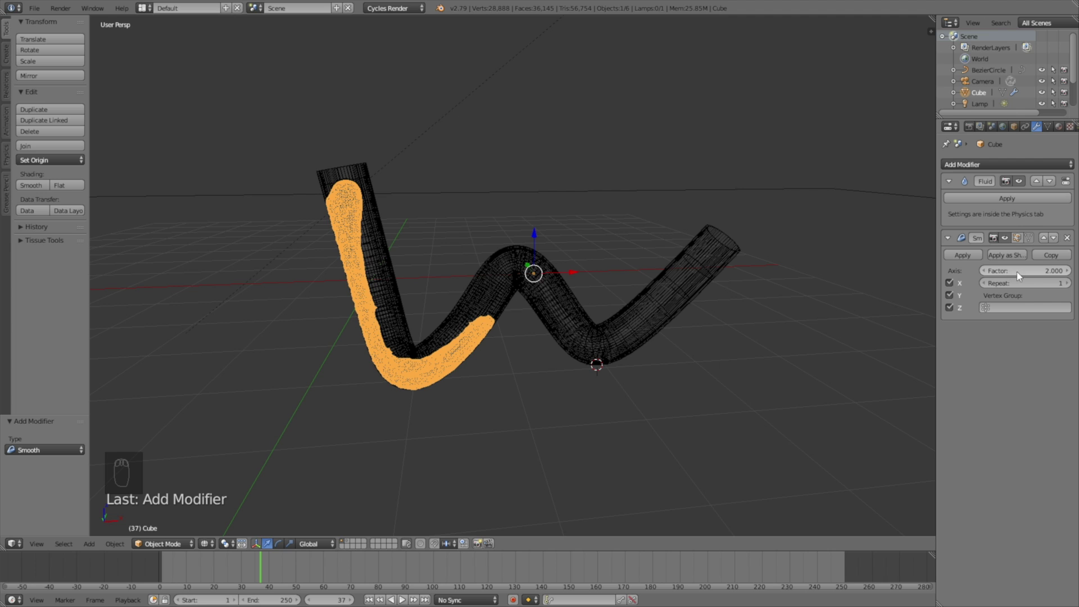
left_click(1038, 283)
type("5")
key("Return")
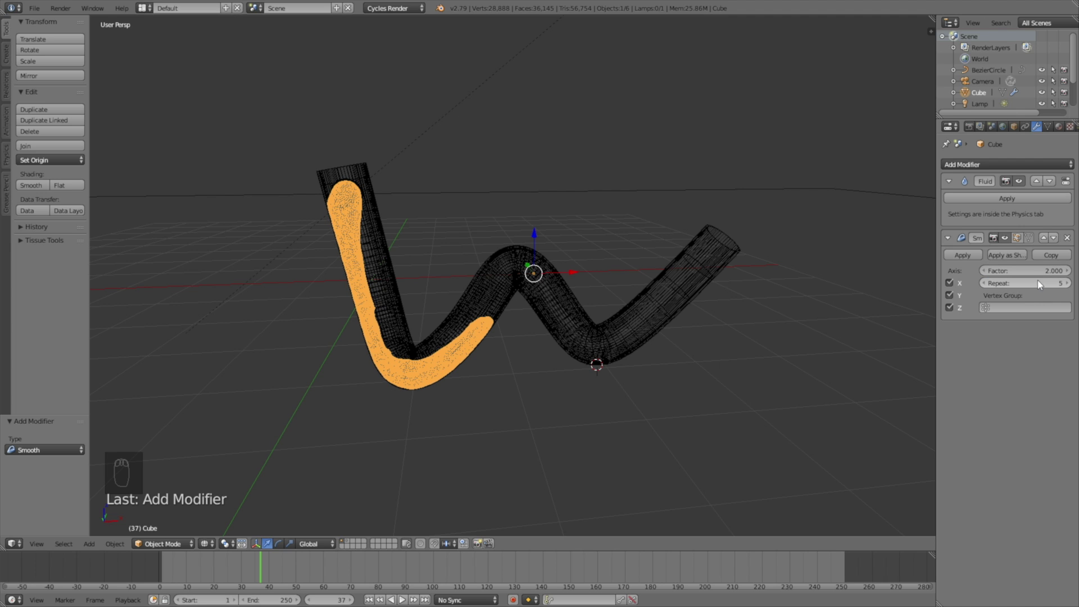
middle_click_drag(474, 230, 602, 252)
Step: Add a Subdivision Surface modifier and shade the mesh smooth
left_click(1000, 165)
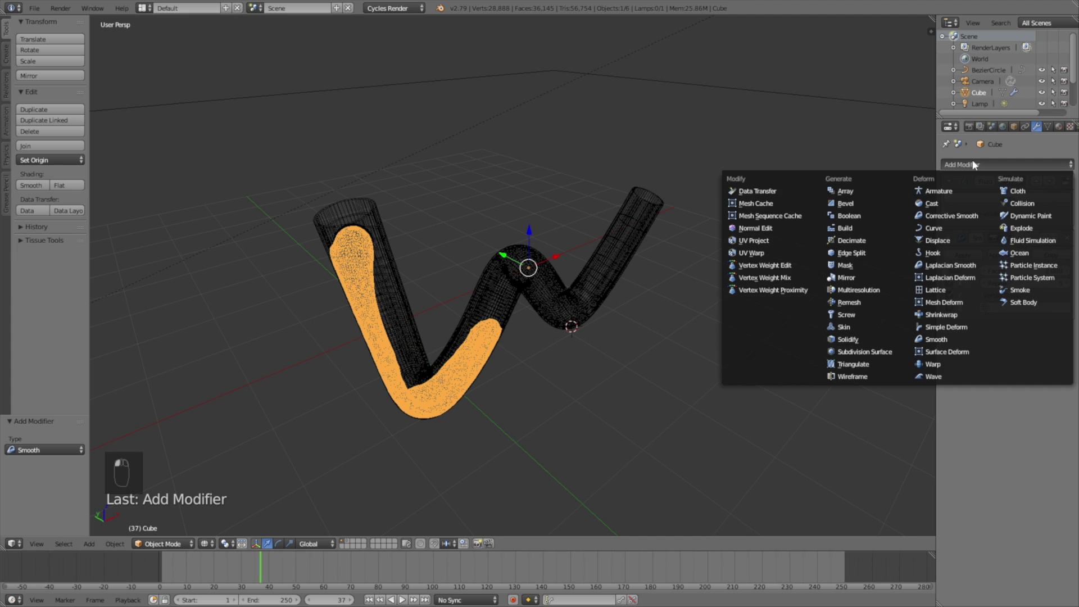
left_click(889, 353)
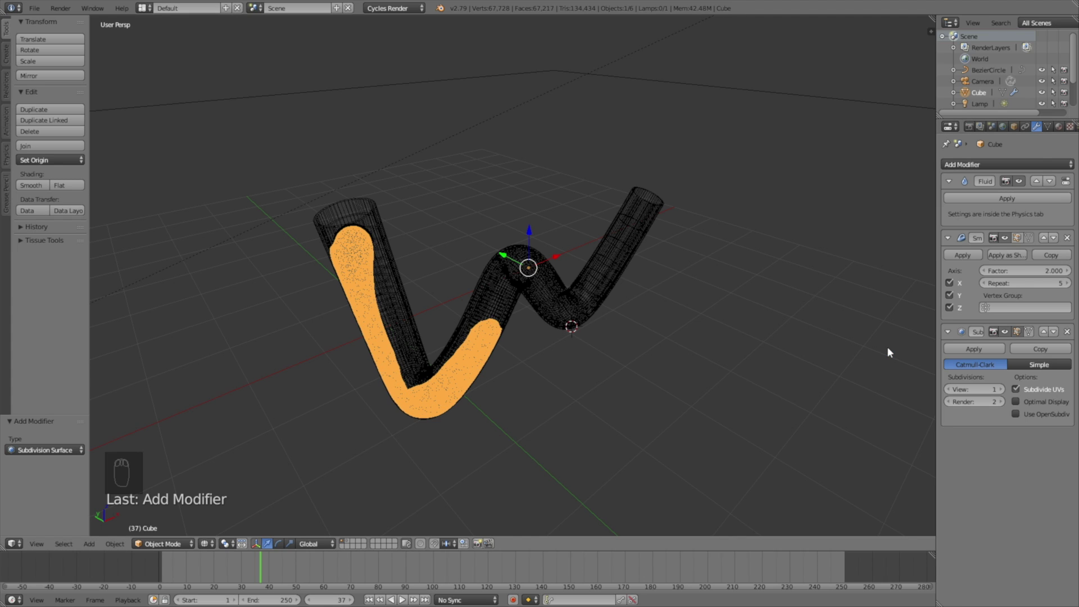
left_click(31, 186)
middle_click_drag(492, 271, 448, 249)
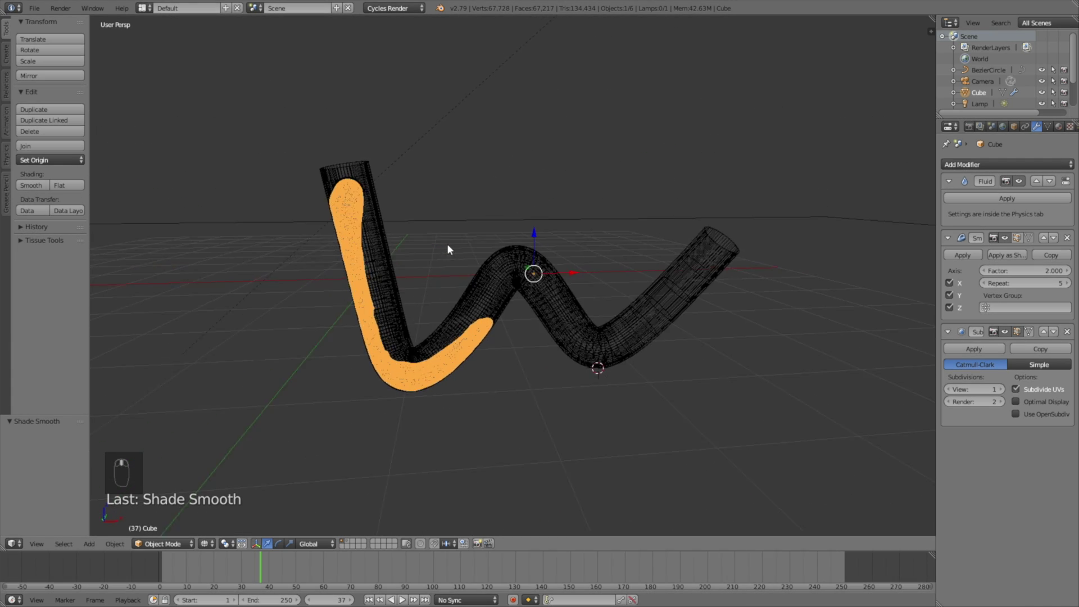
scroll(399, 253, "up", 2)
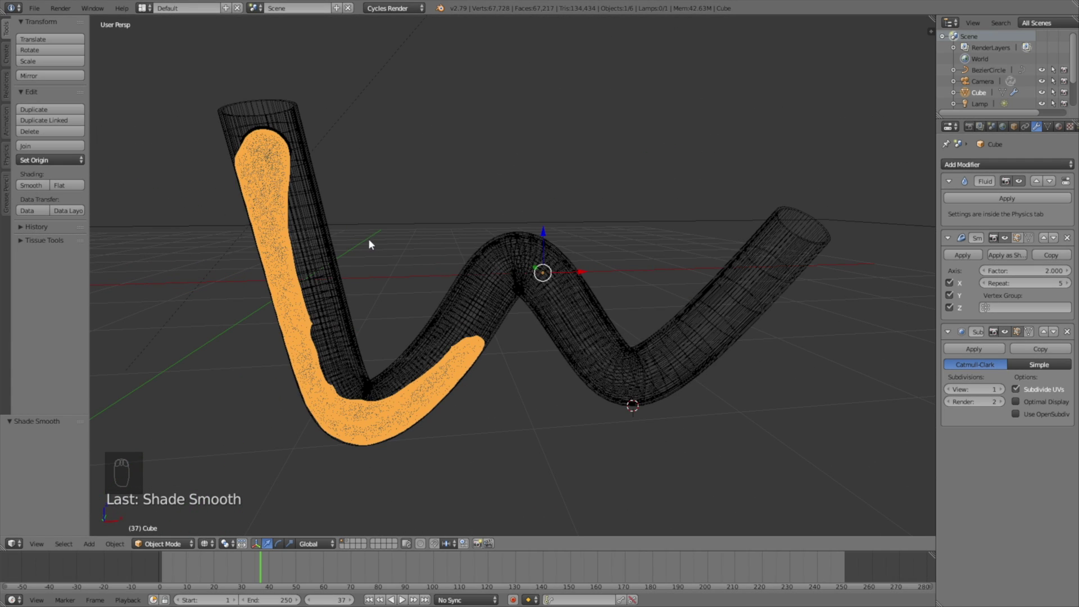
Step: In rendered preview, change the fluid Material.002 glass colour to crimson
scroll(389, 244, "down", 3)
key("shift+z")
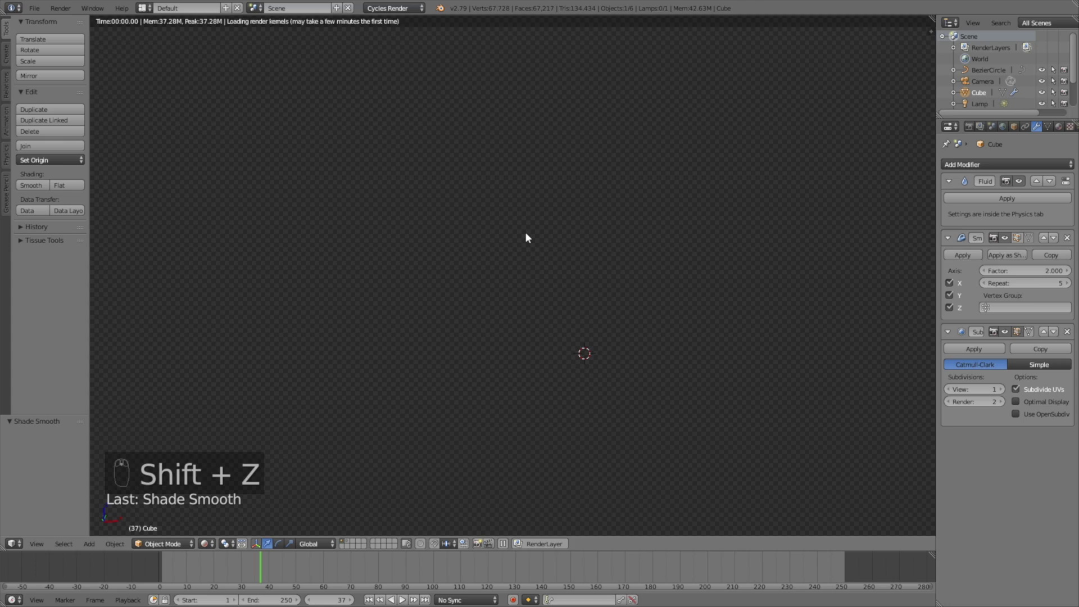
left_click(1059, 126)
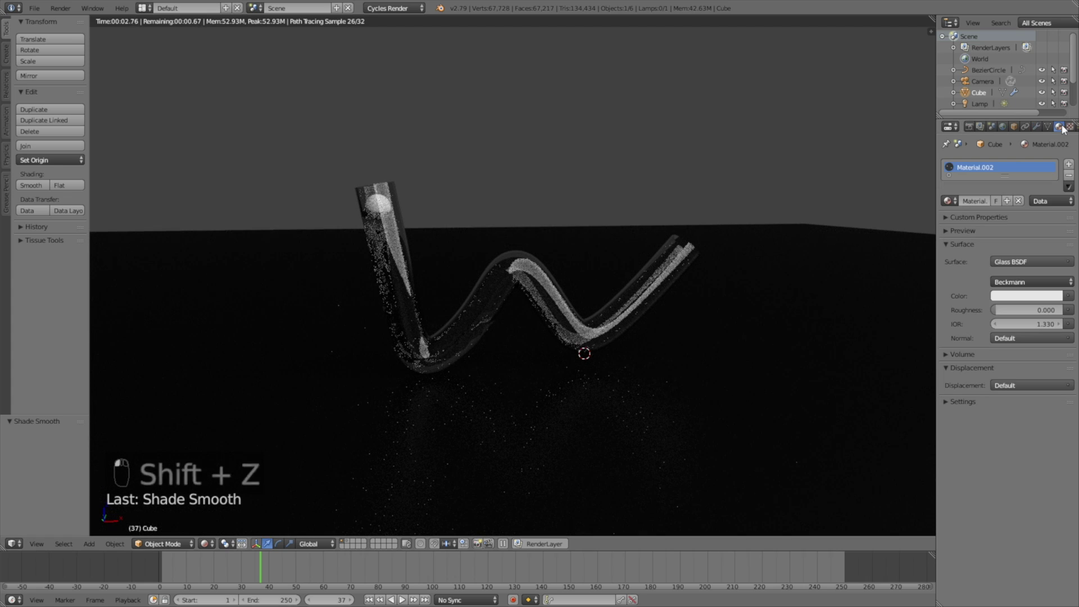
left_click(1014, 296)
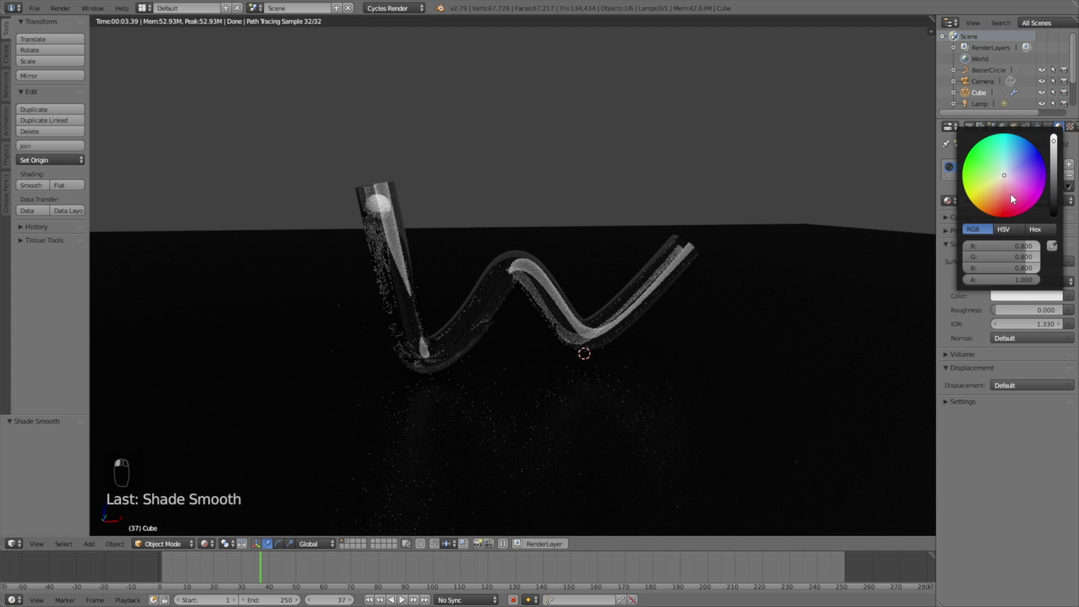
left_click(1007, 196)
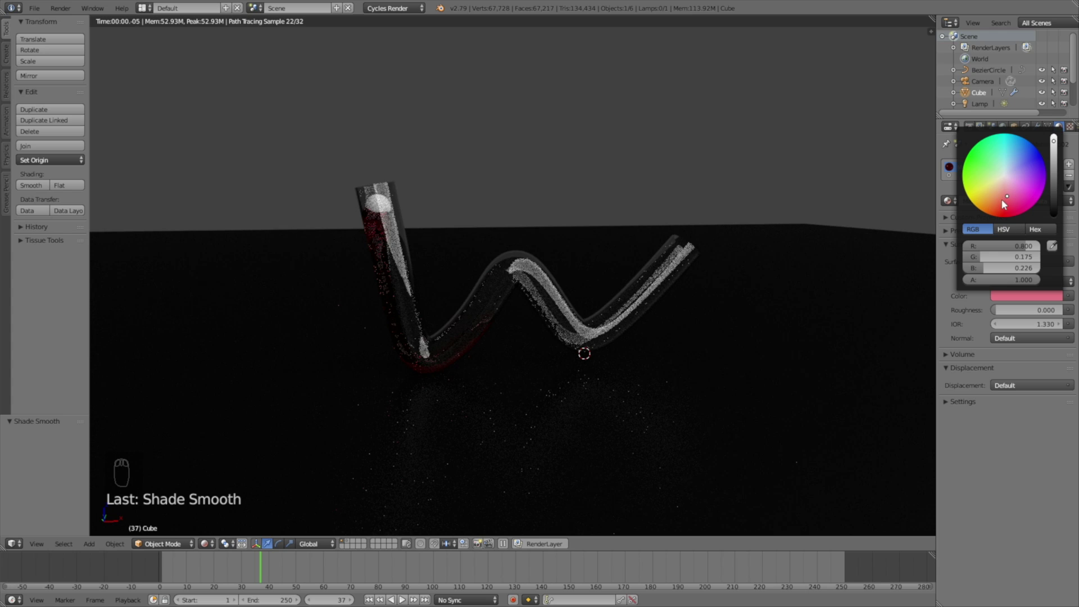
left_click(1002, 200)
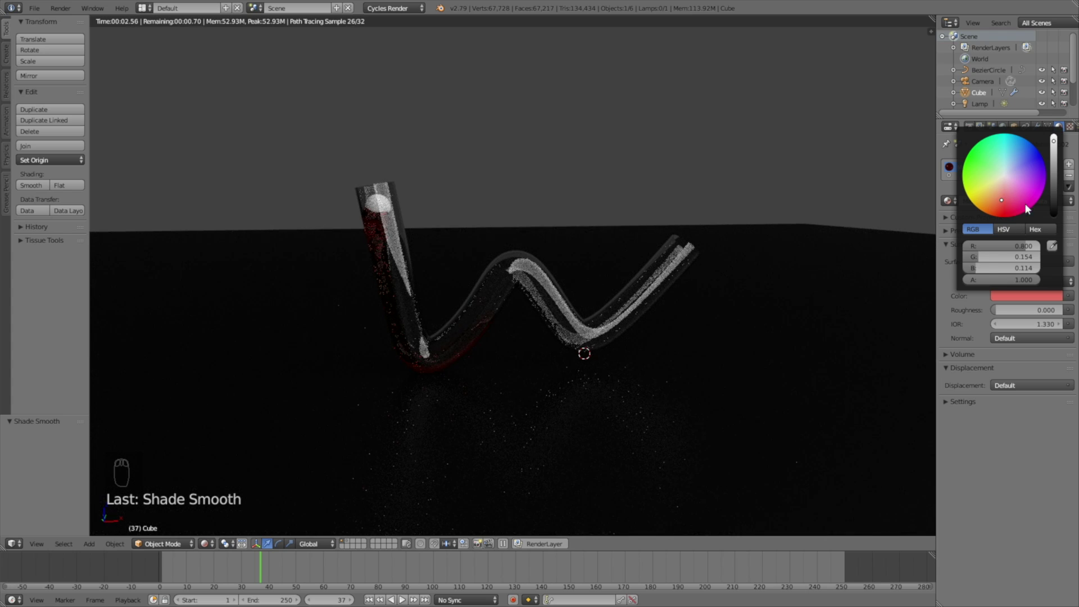
left_click(1009, 208)
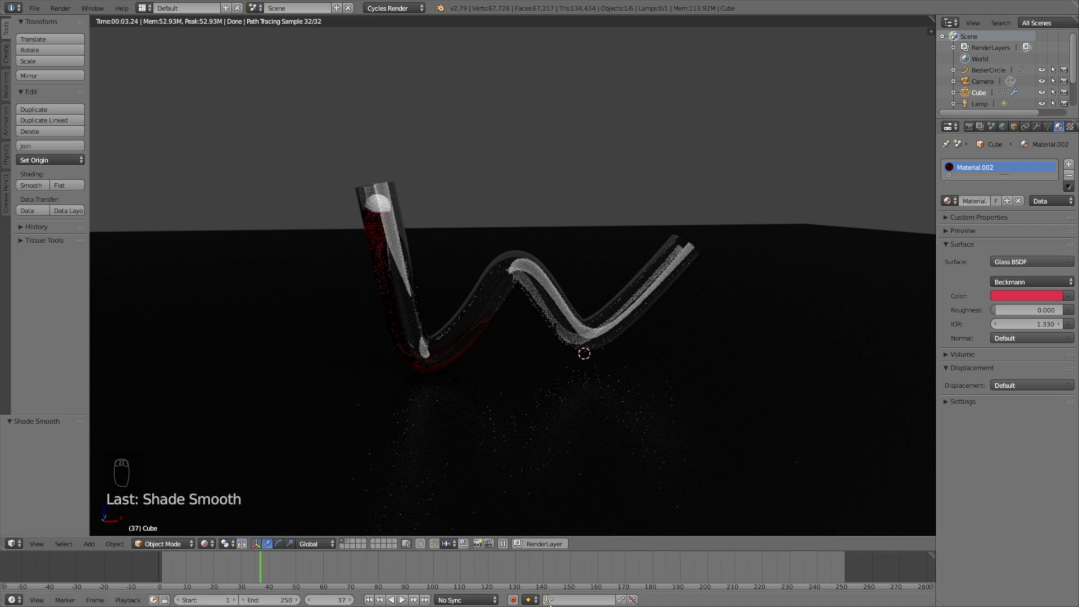
Step: Jump to frame 149 and adjust the fluid colour to a lighter pinkish red
left_click(567, 569)
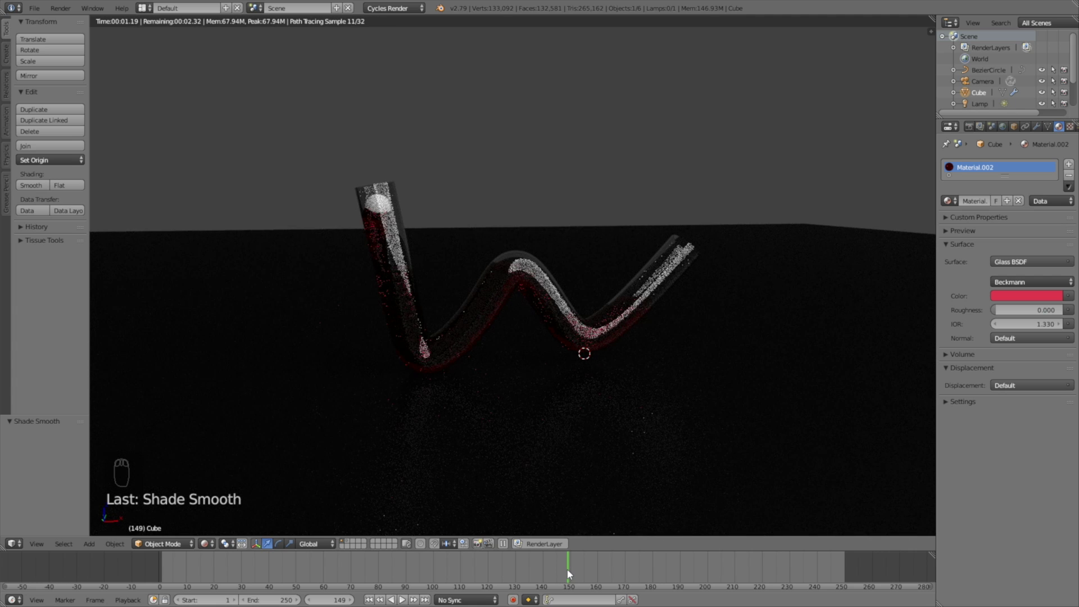
left_click(1018, 295)
left_click_drag(1004, 194, 1000, 206)
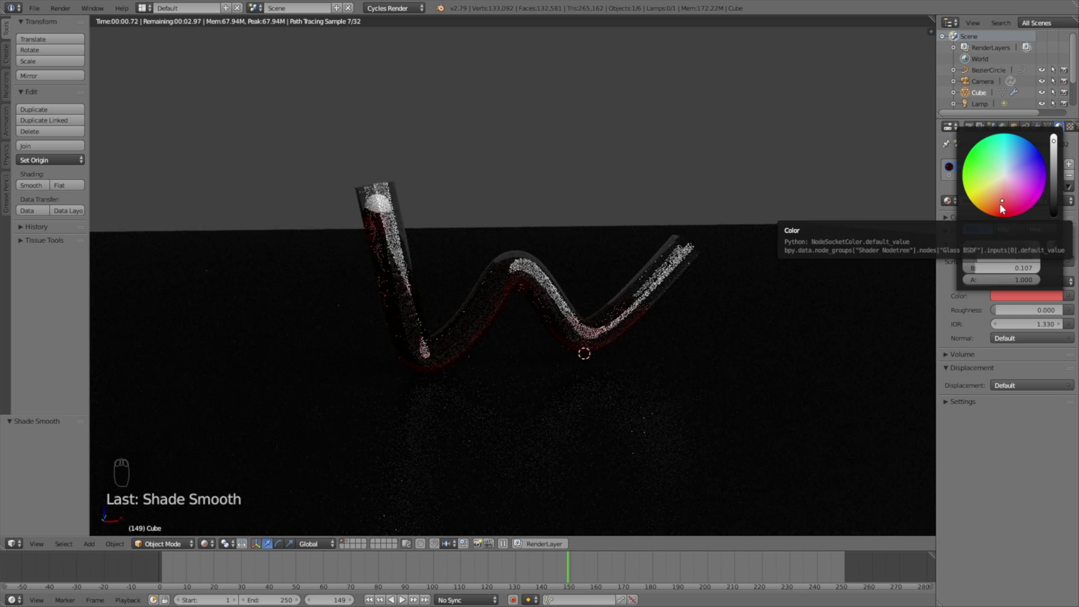
left_click(1012, 208)
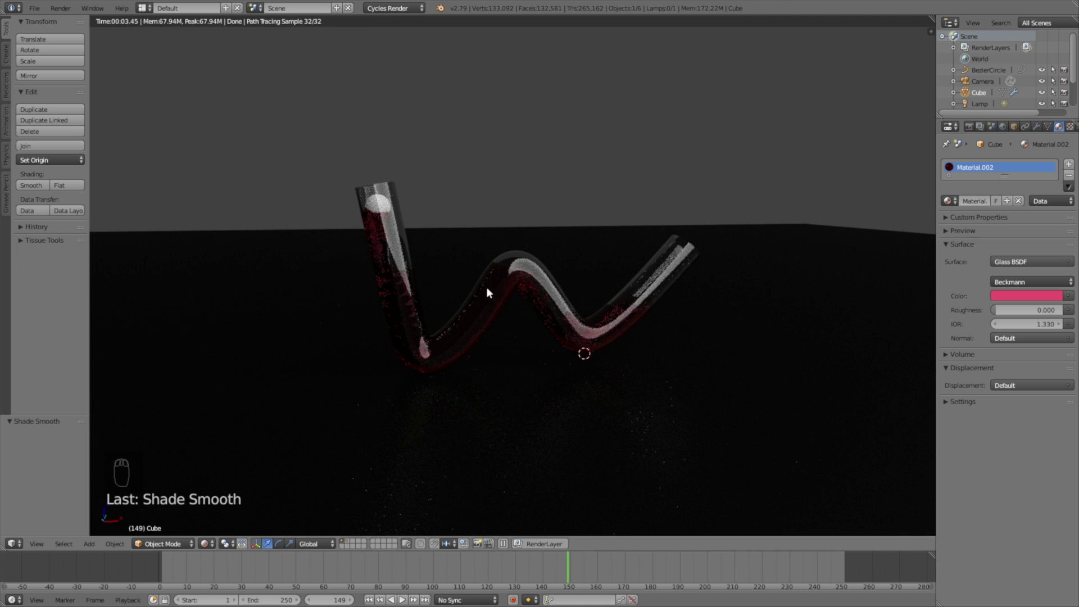
Step: Select the glass tube and check its colour, leaving it unchanged
right_click(389, 186)
left_click(1042, 295)
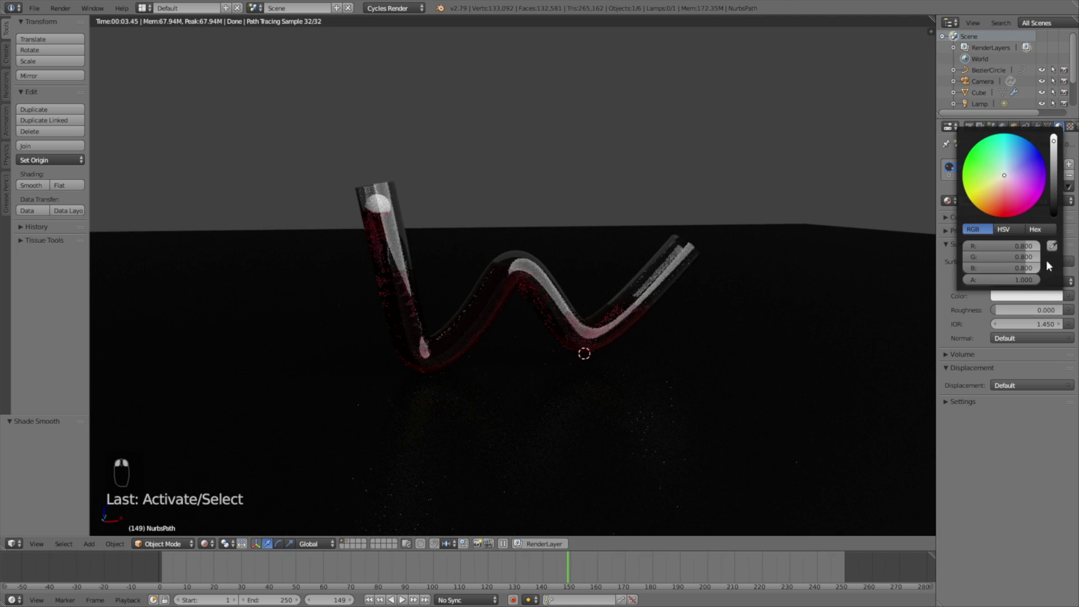
left_click(1054, 139)
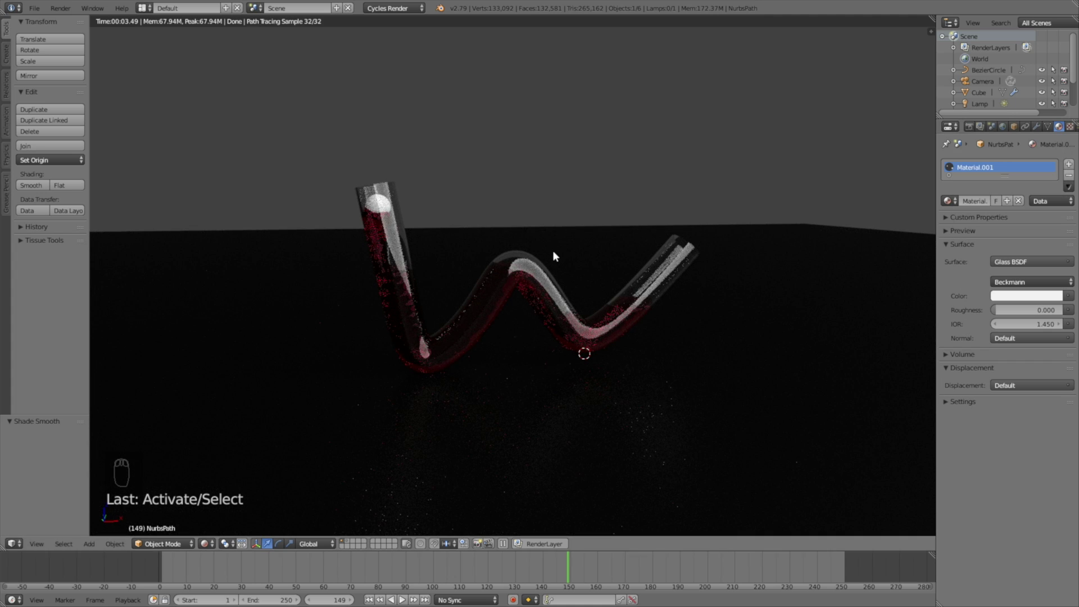
Step: Enable nodes for the World and darken the background colour
left_click(1003, 127)
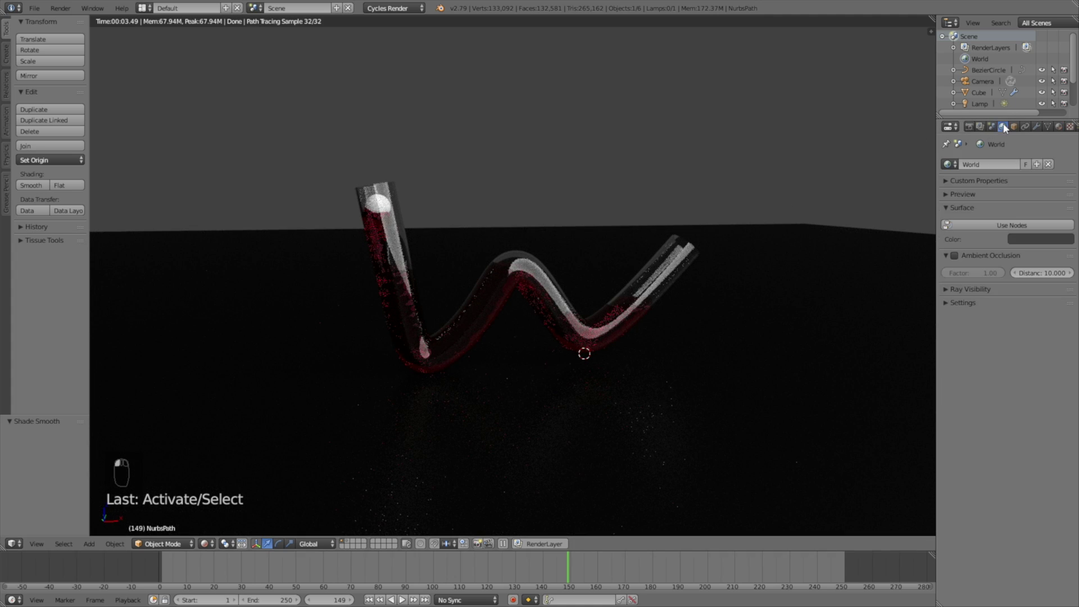
left_click(990, 222)
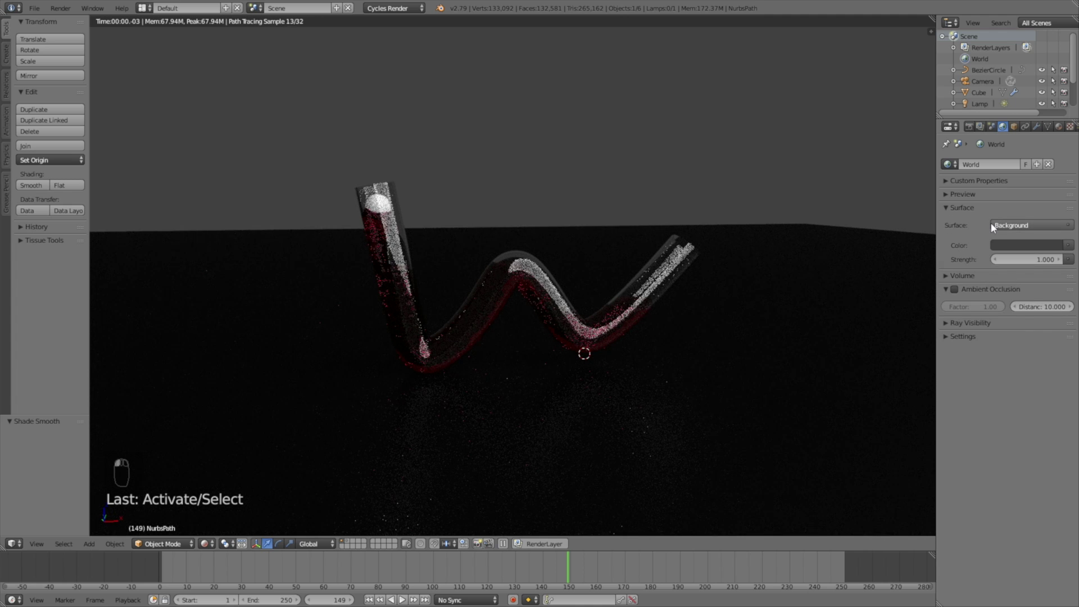
left_click(1066, 246)
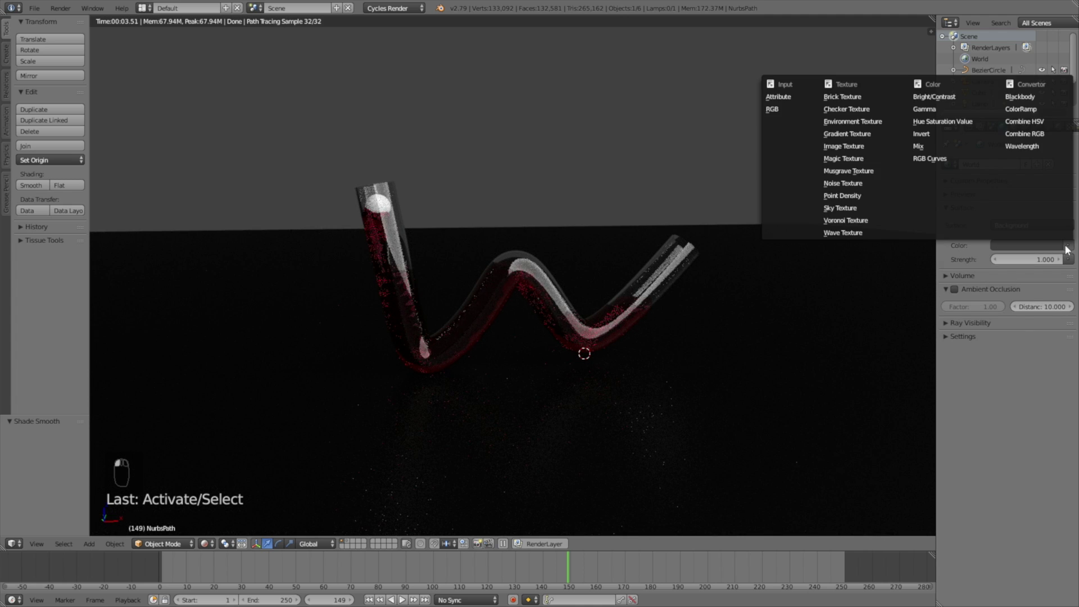
left_click(1038, 247)
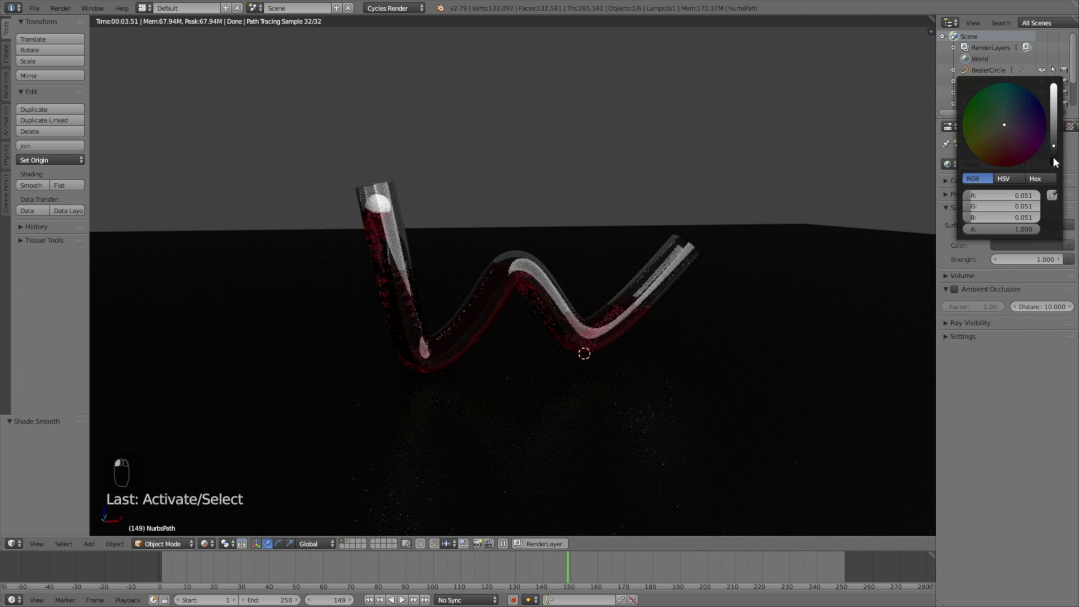
left_click_drag(1053, 156, 1055, 162)
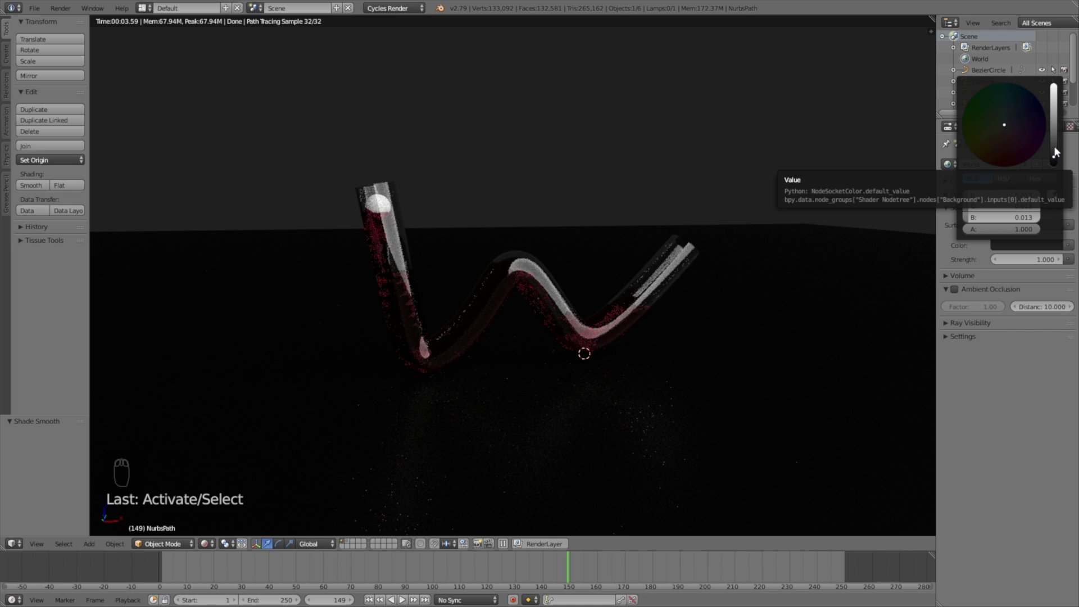
left_click(1069, 245)
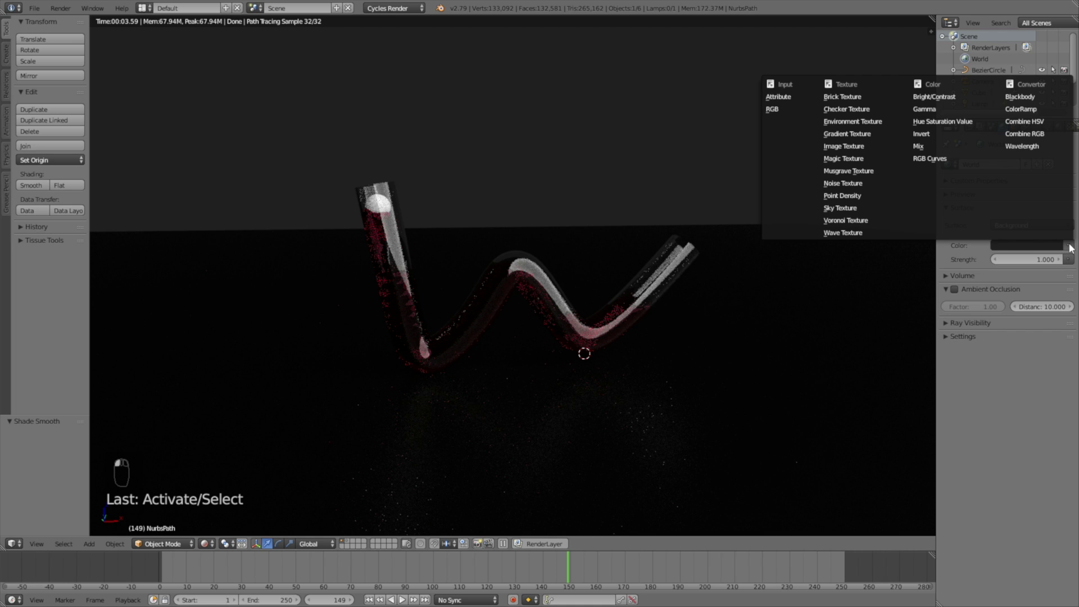
Step: Load Chelsea_Stairs_3k.hdr as an Environment Texture for the world background
left_click(882, 123)
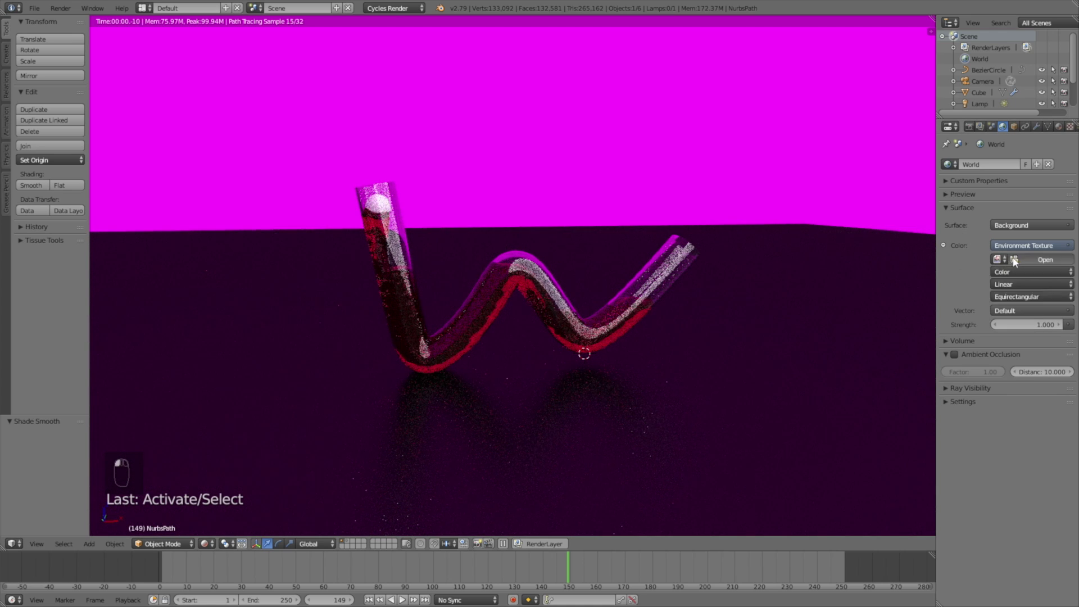
left_click(1015, 260)
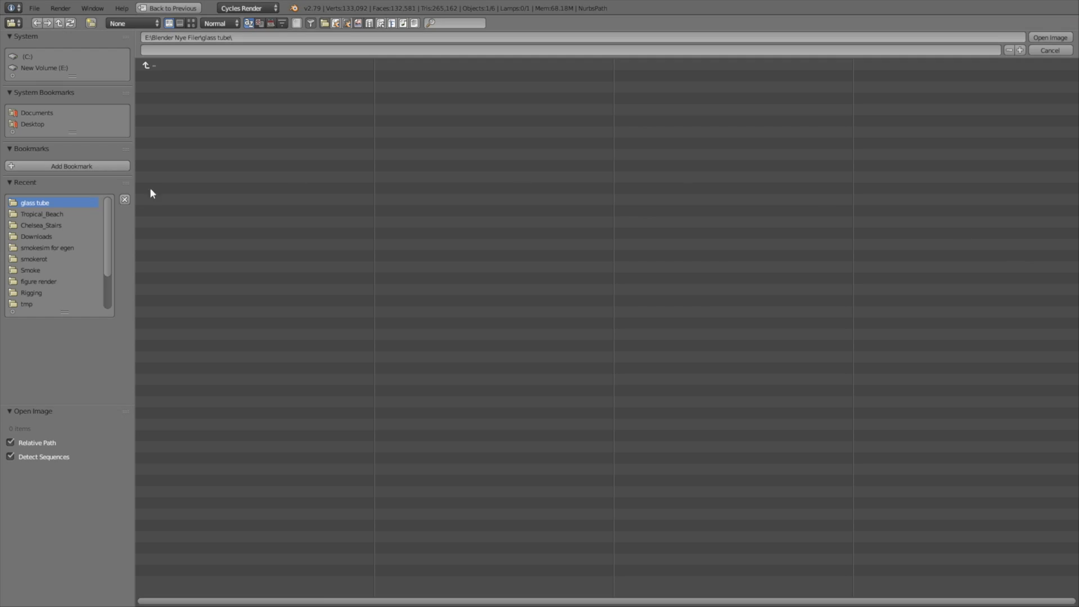
left_click(39, 225)
double_click(183, 75)
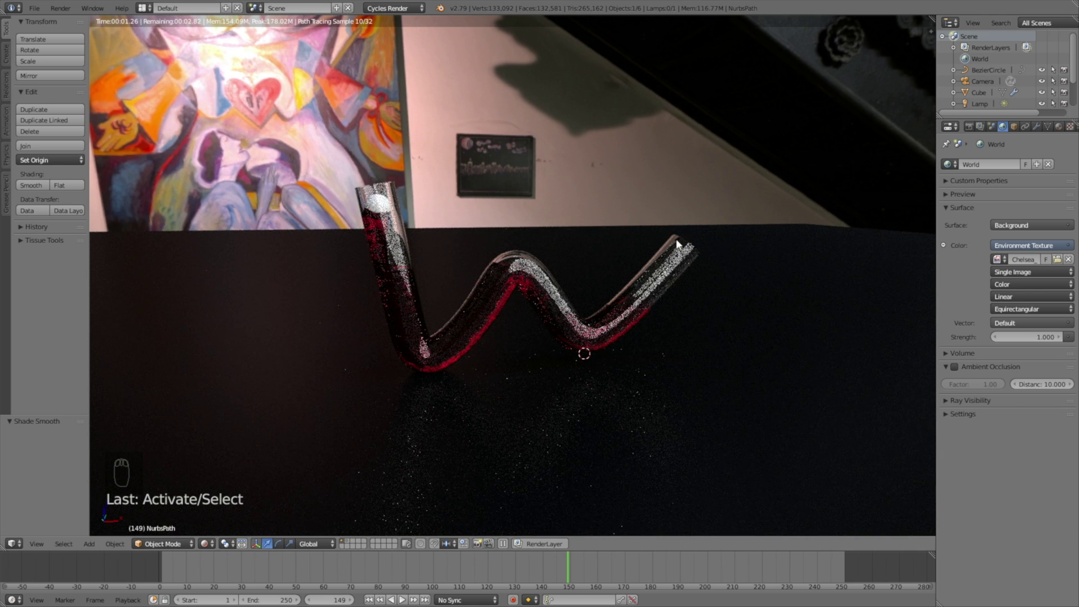
middle_click_drag(588, 231, 646, 258)
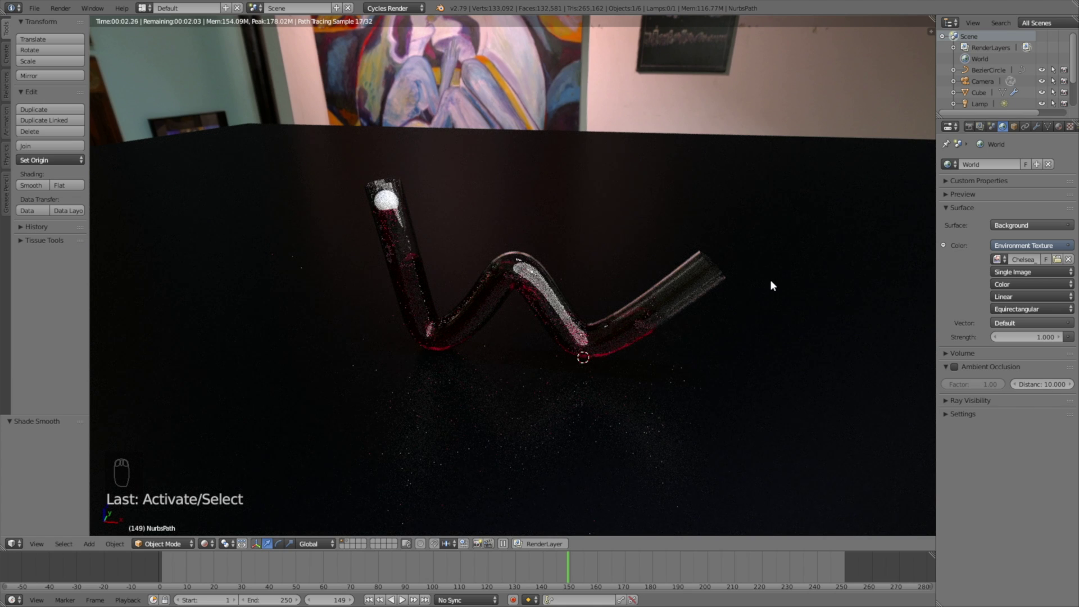
middle_click_drag(770, 279, 776, 267)
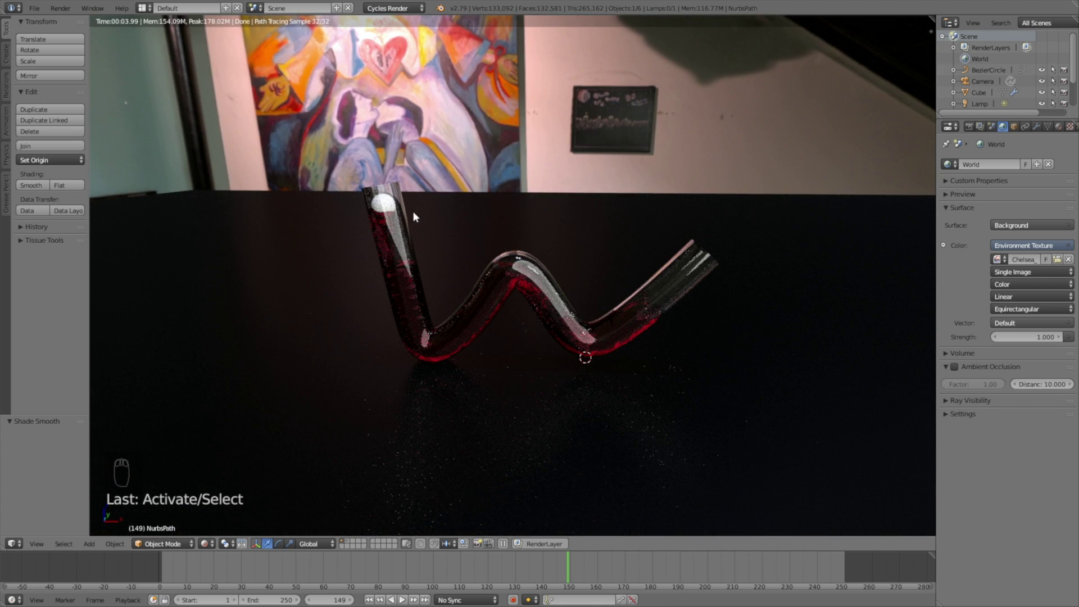
Step: Hide the Sphere and switch the viewport to wireframe shading
scroll(1003, 92, "down", 3)
left_click(1043, 102)
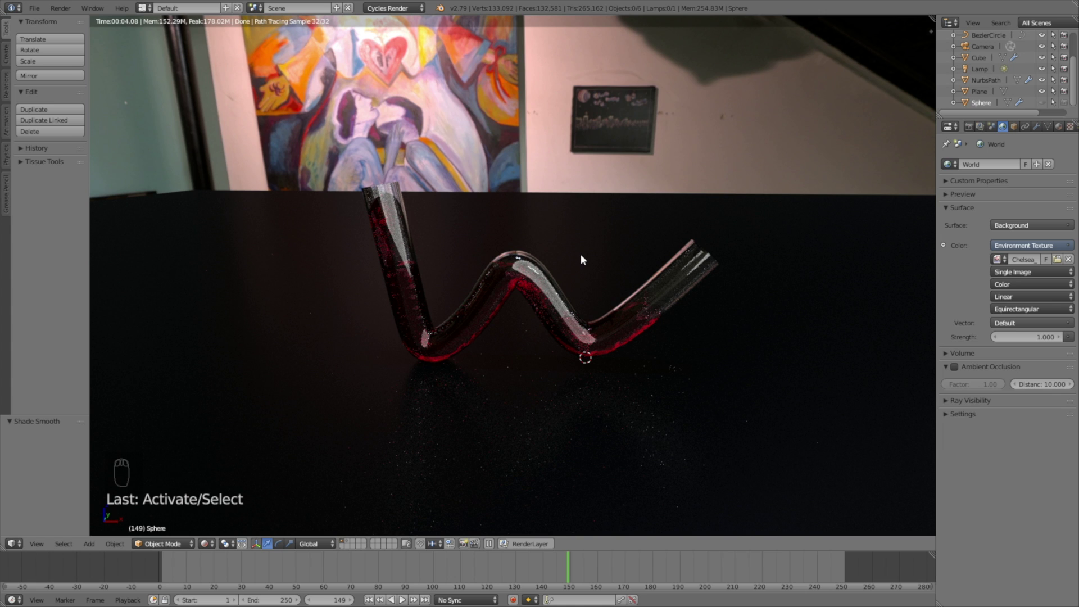
key("shift+z")
Step: Fly the camera back so the whole W-tube fits its frame, then preview it rendered
key("KP_0")
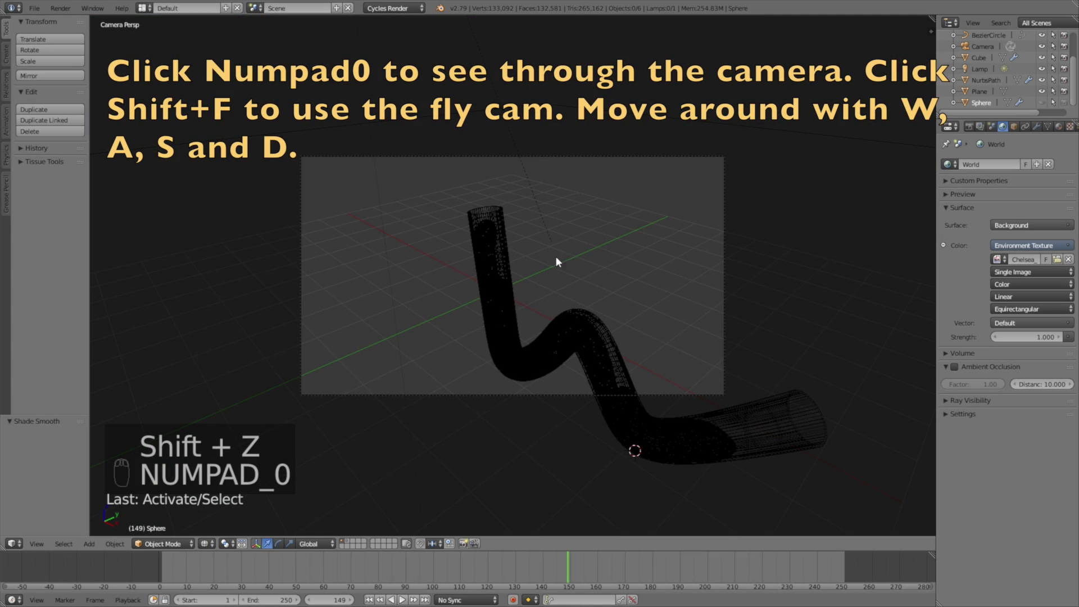
right_click(579, 157)
key("shift+f")
key("s")
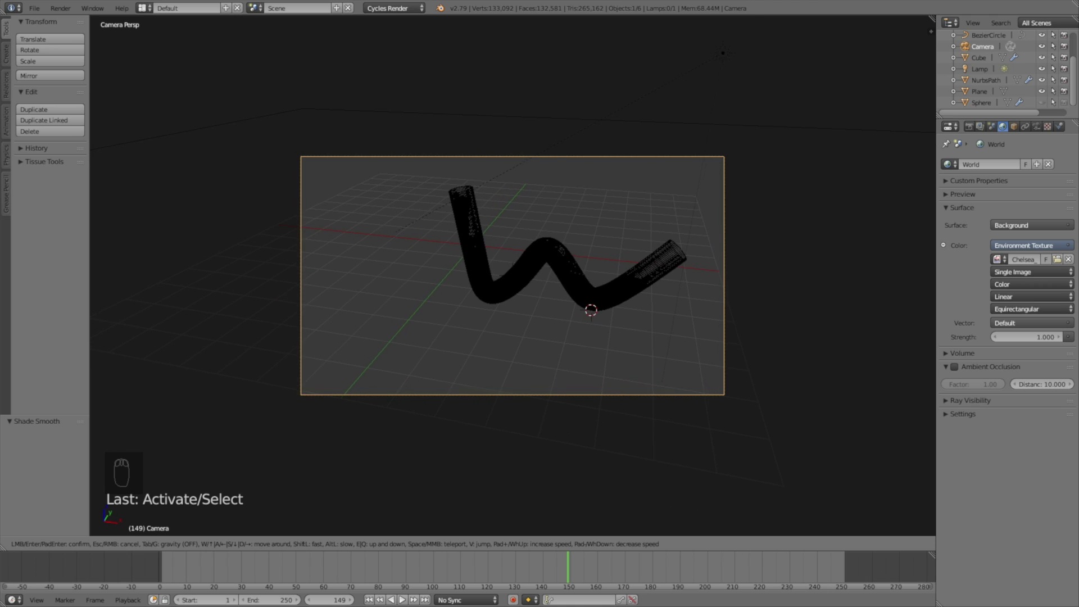
left_click(552, 287)
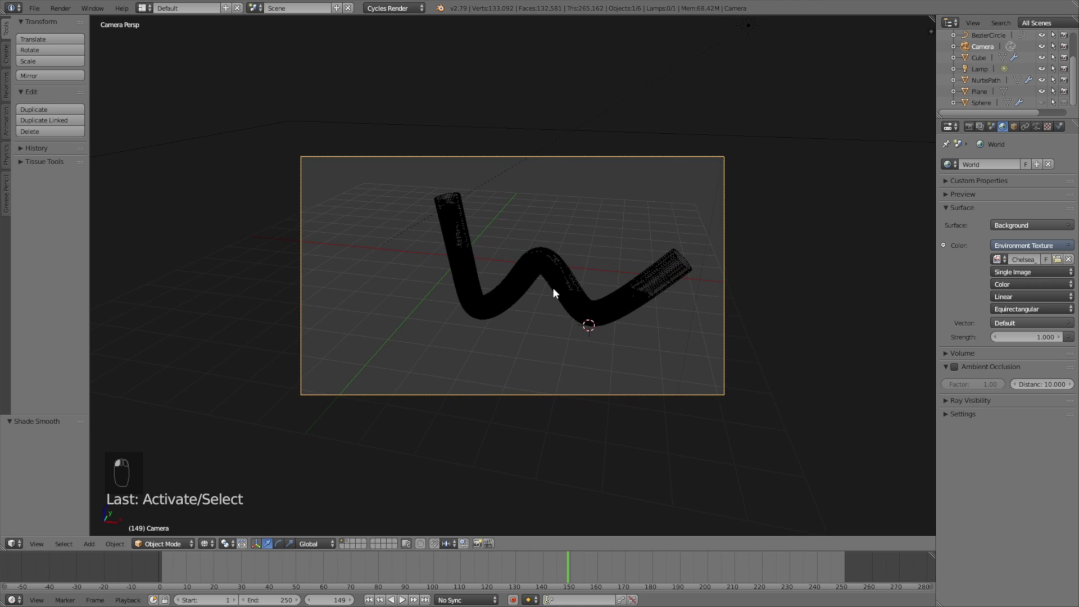
key("shift+z")
scroll(499, 278, "up", 3)
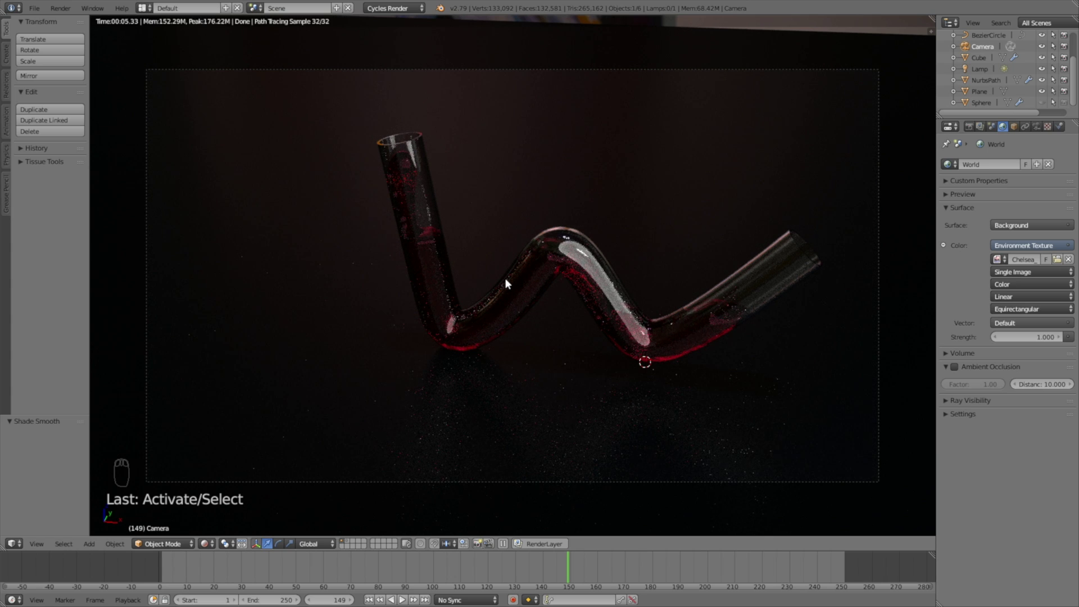
Step: Change the fluid's Glass BSDF colour from pink to a saturated red
right_click(702, 335)
left_click(1060, 126)
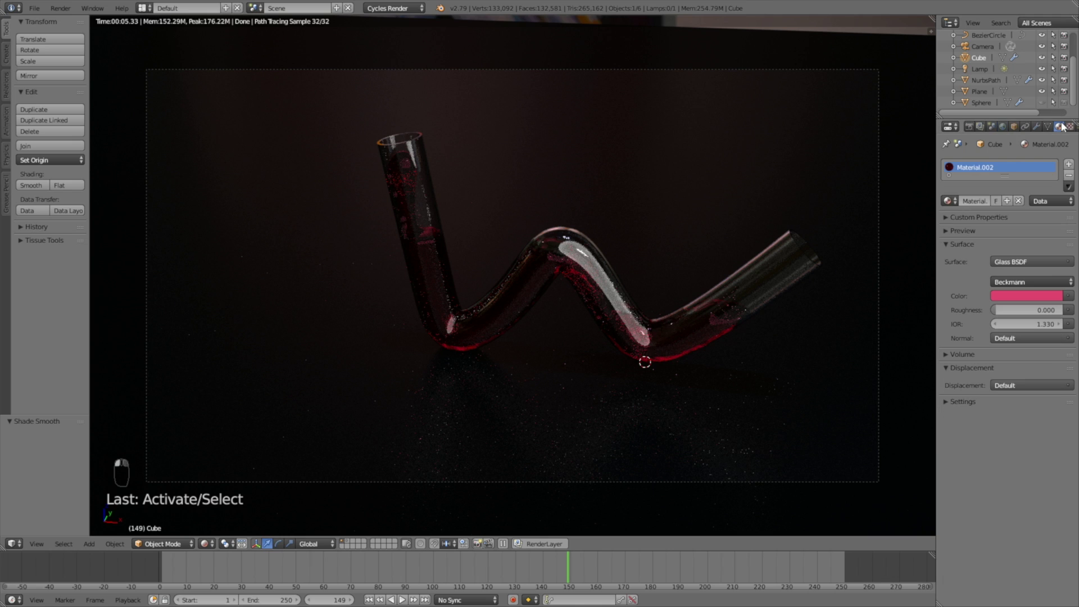
left_click(1027, 295)
left_click(1008, 188)
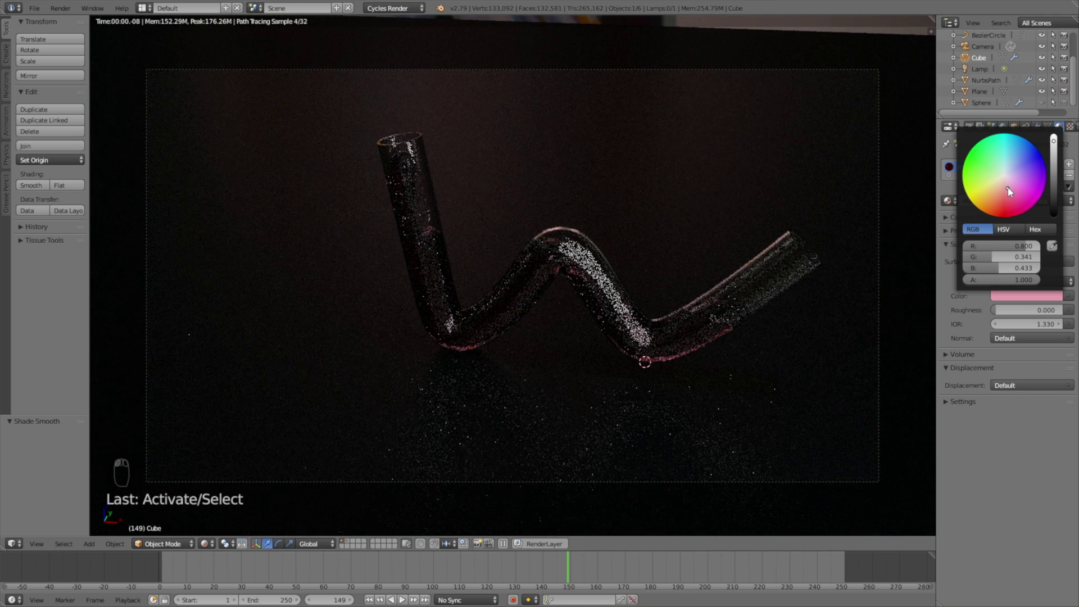
left_click(1009, 215)
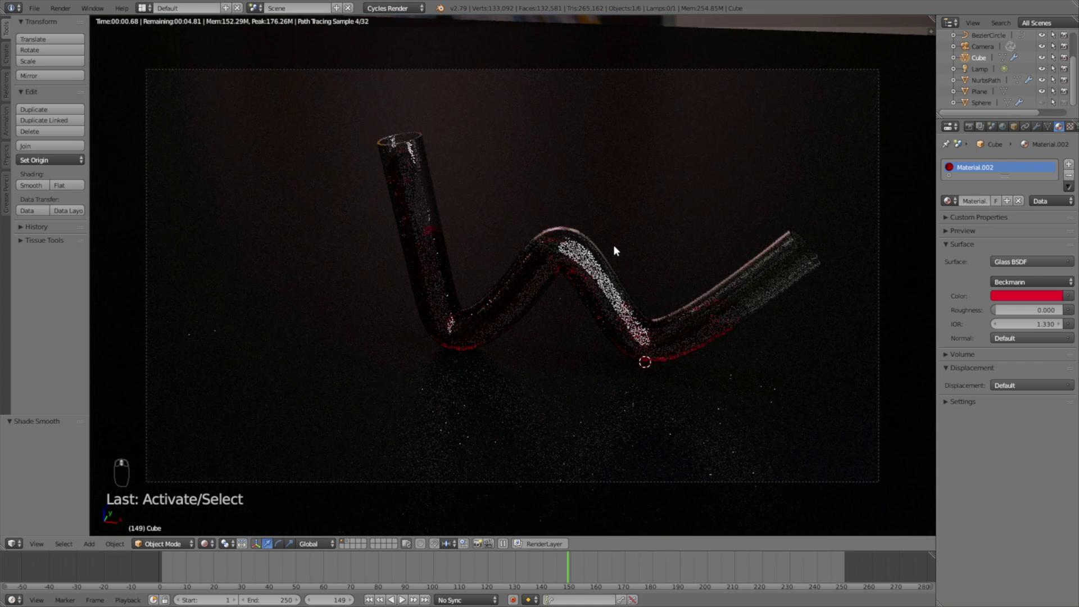
Step: Return to solid shading and play, then stop, the fluid animation
key("shift+z")
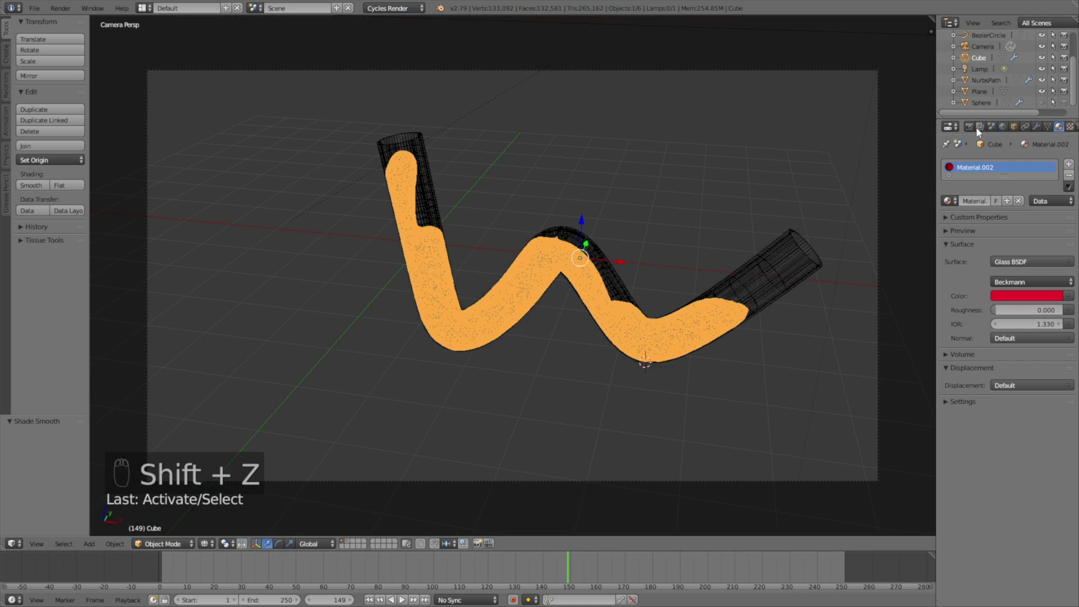
key("alt+a")
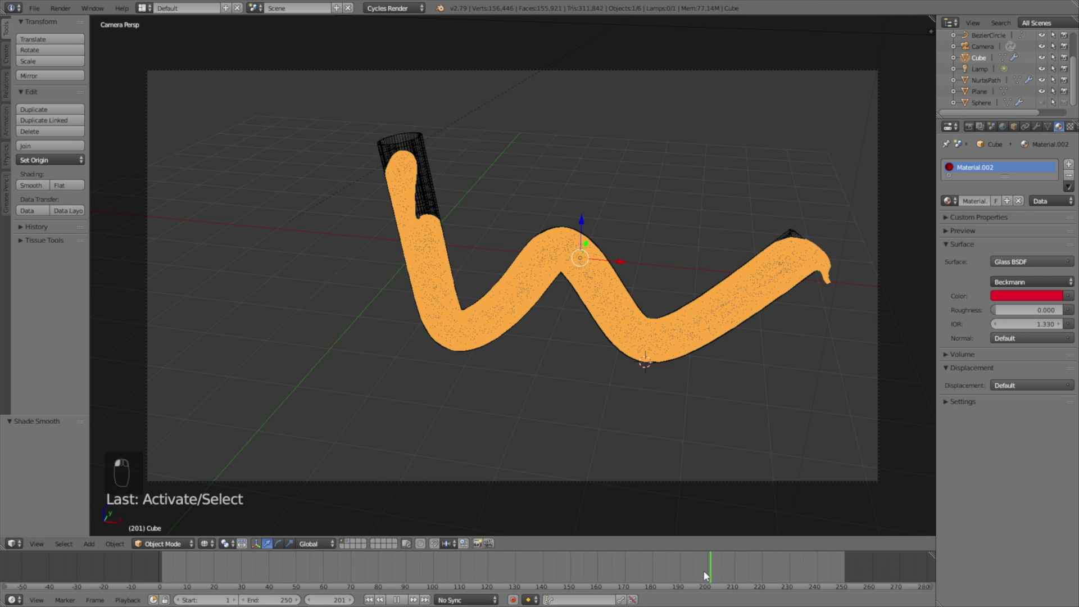
left_click(559, 569)
key("alt+a")
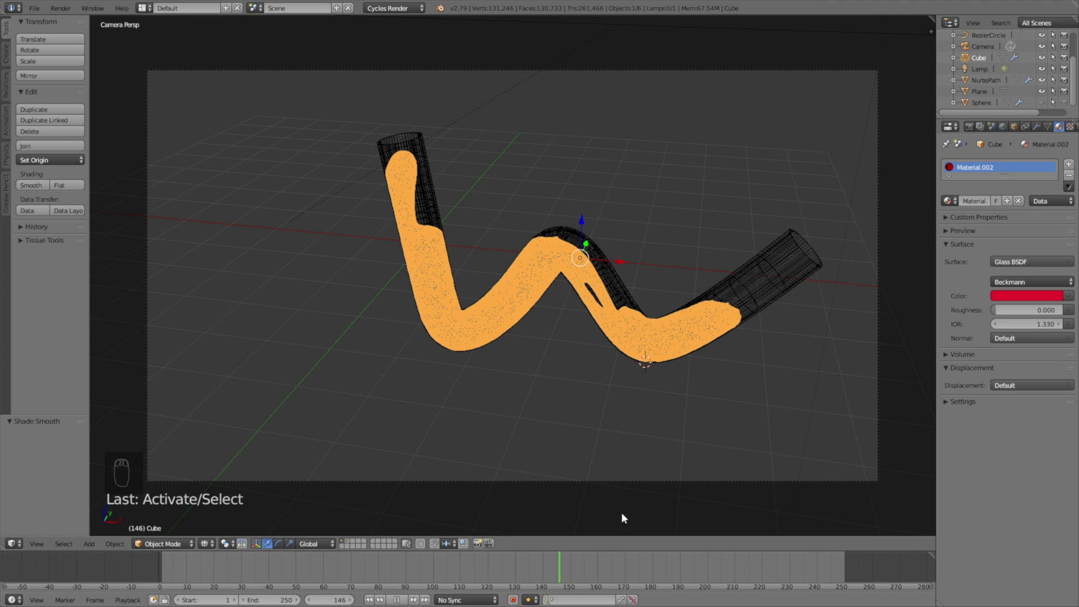
Step: Set the render samples to 250 in the Sampling settings
left_click(967, 127)
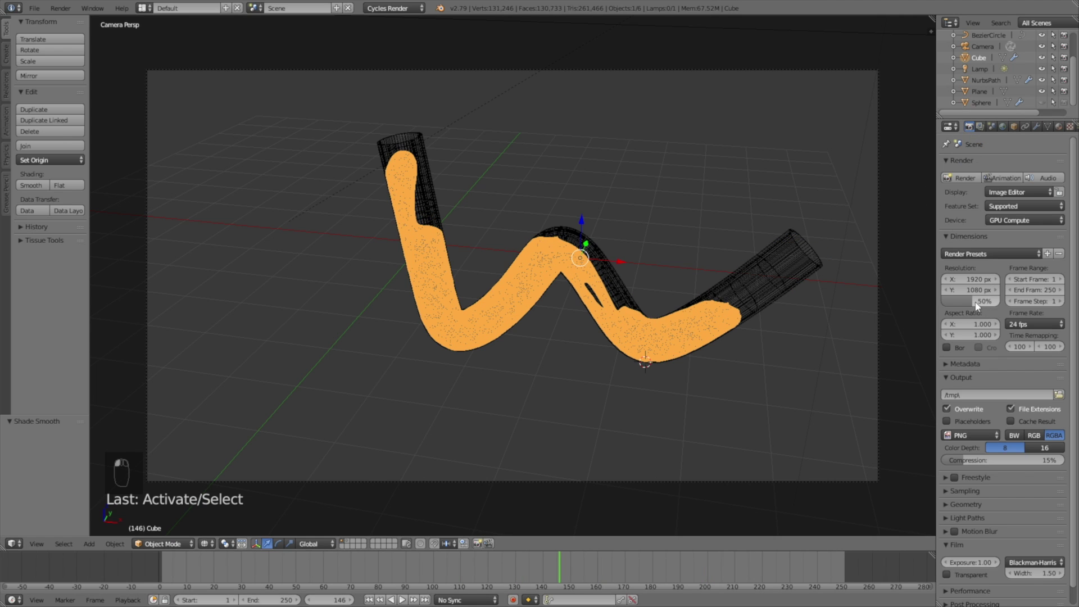
scroll(997, 349, "down", 1)
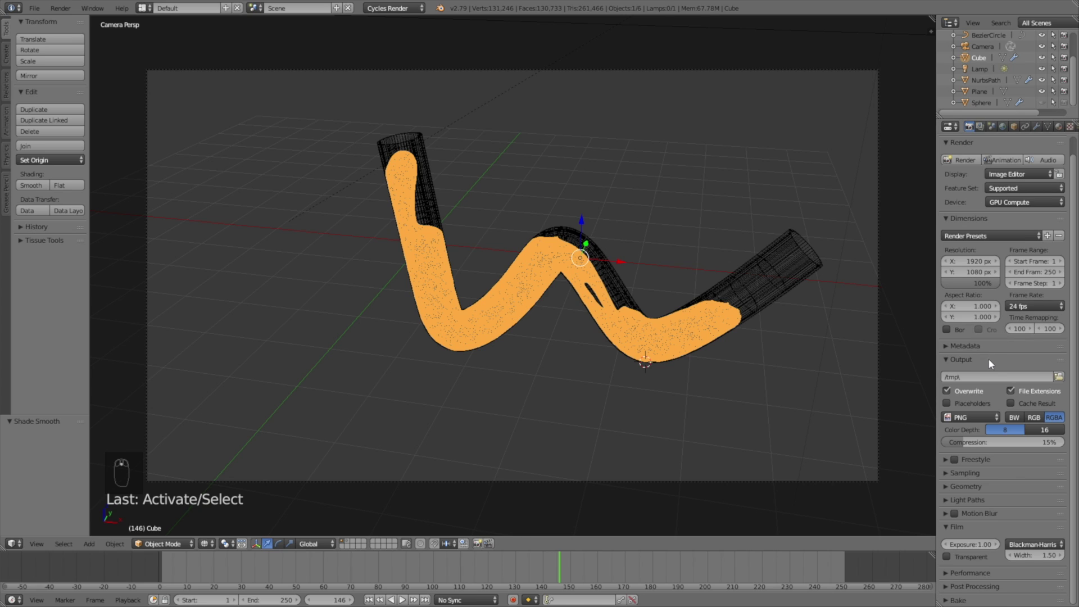
left_click(975, 473)
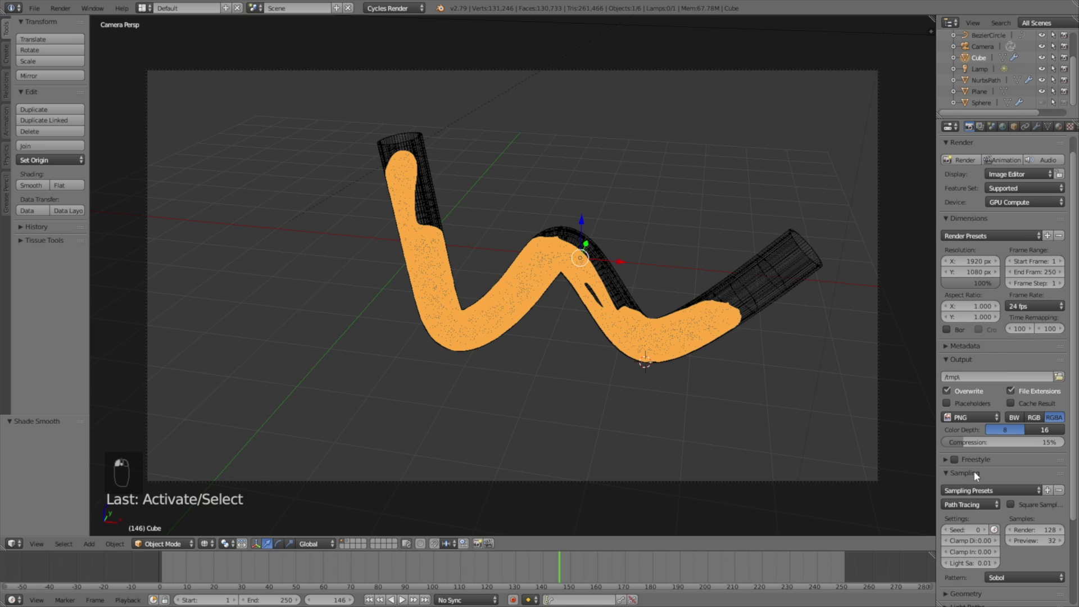
left_click(1035, 528)
key("Return")
Step: Adjust the render tile size in the Performance settings
scroll(1016, 501, "down", 5)
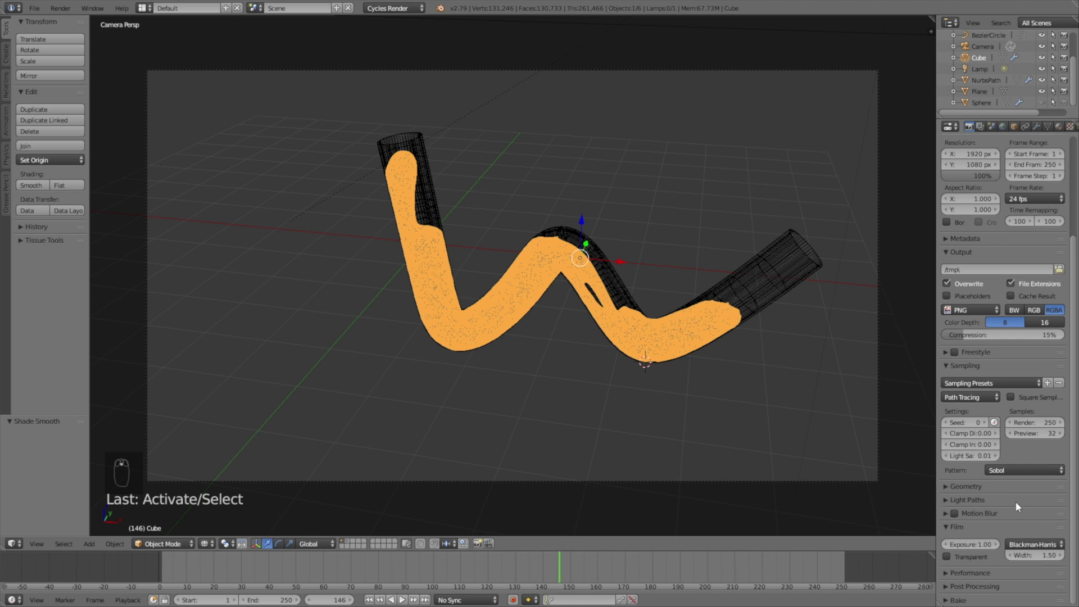
left_click(970, 572)
scroll(969, 562, "down", 5)
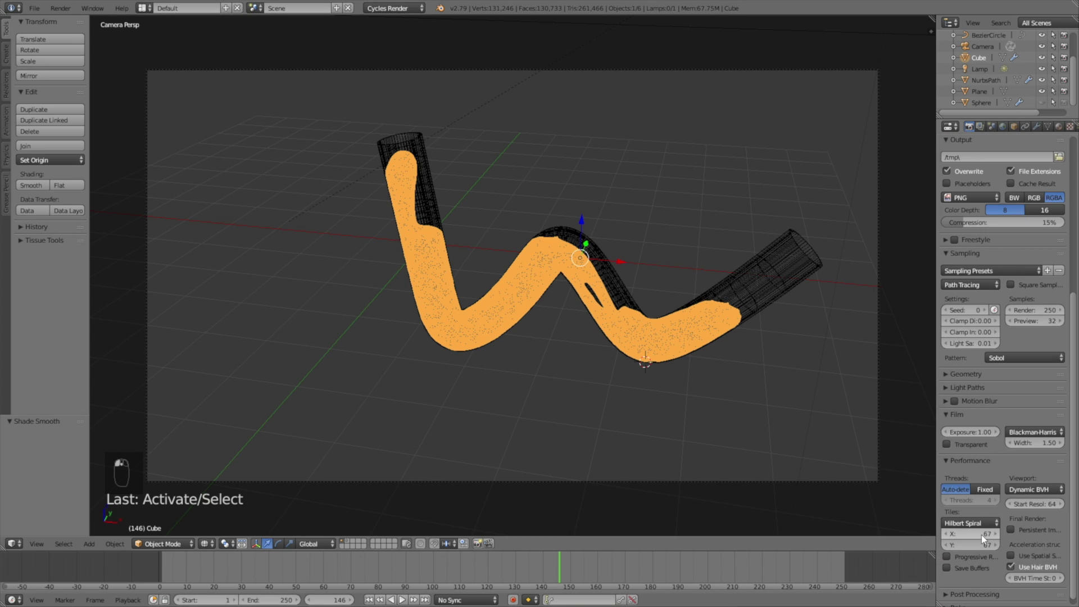
left_click_drag(981, 535, 981, 545)
type("00")
scroll(1002, 194, "up", 10)
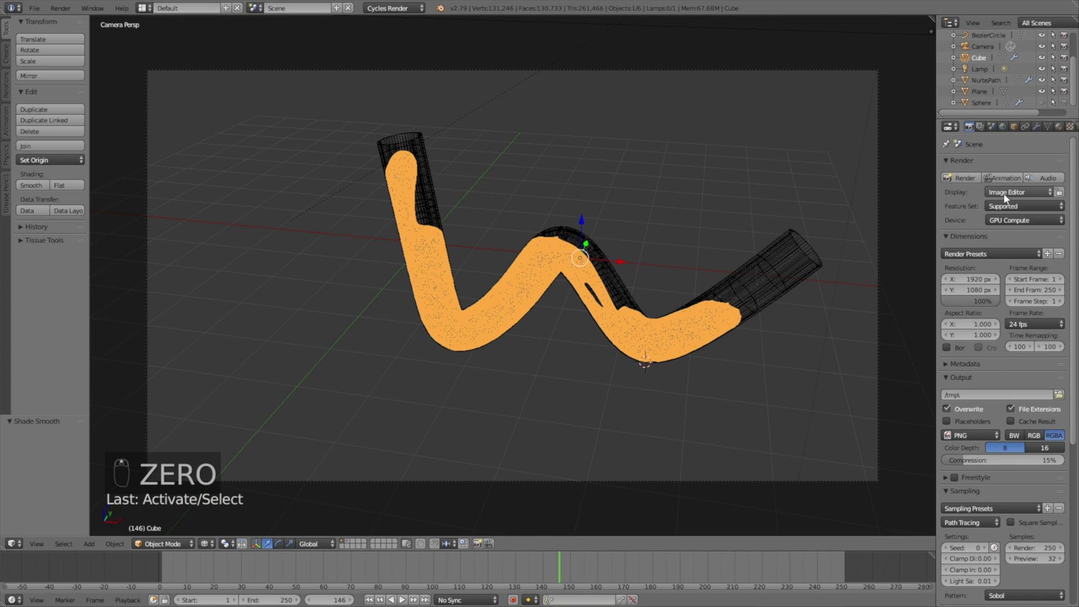
Step: Enable denoising on the render layer and render a still of the current frame
left_click(980, 127)
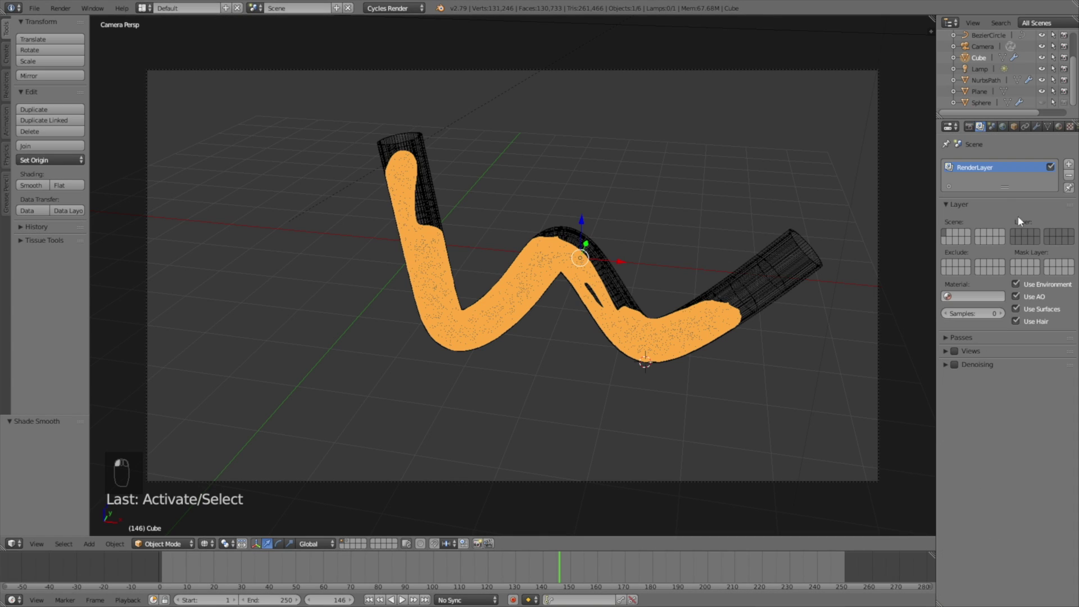
left_click(957, 363)
left_click(970, 127)
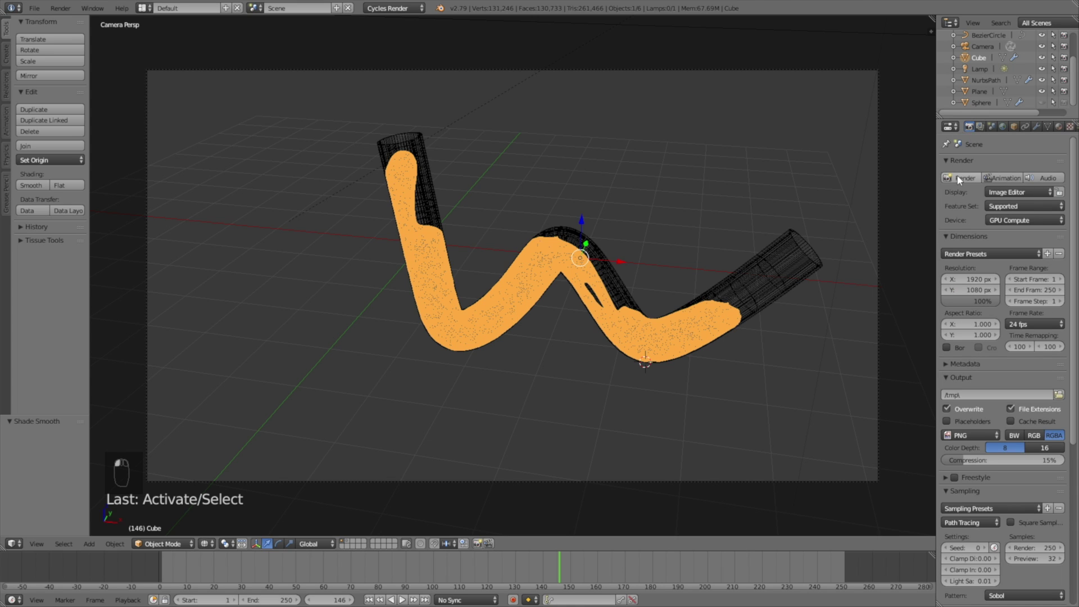
left_click(957, 177)
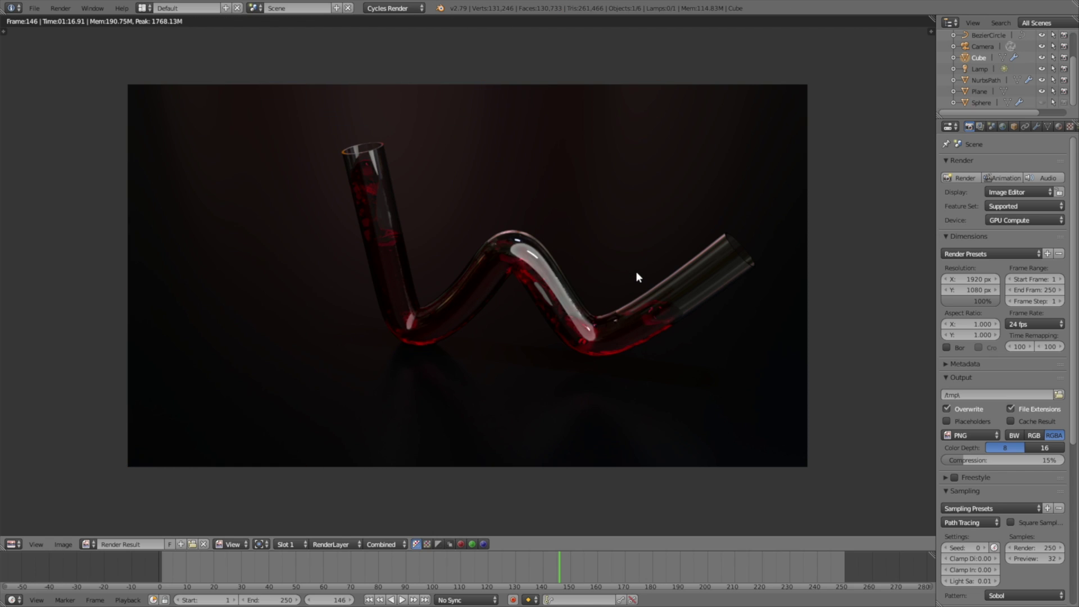
Step: Turn the render result area back into the 3D viewport and briefly preview rendered shading
left_click(10, 544)
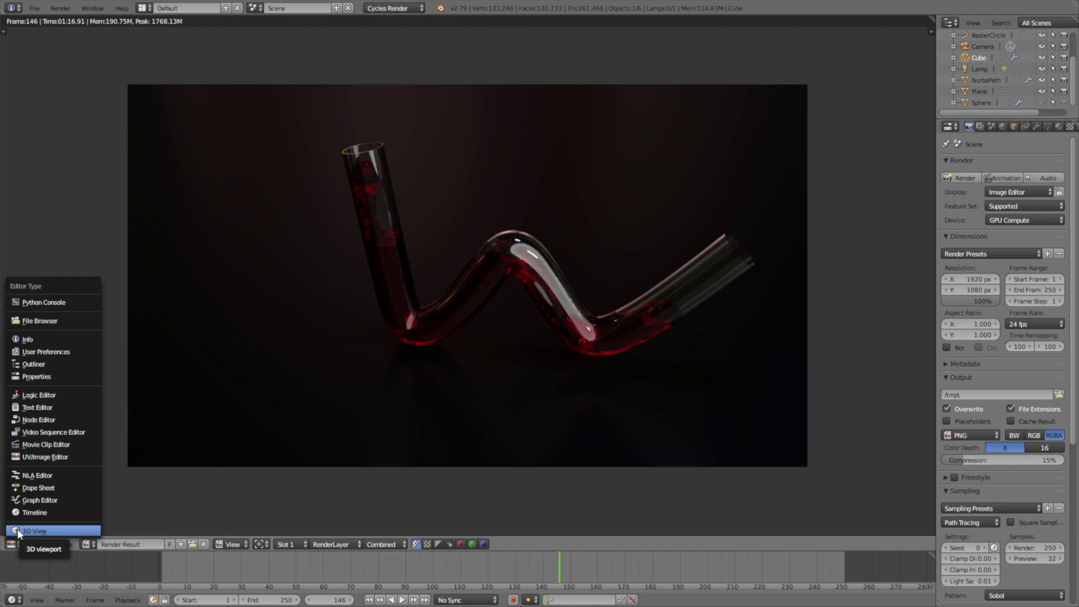
left_click(34, 528)
key("shift+z")
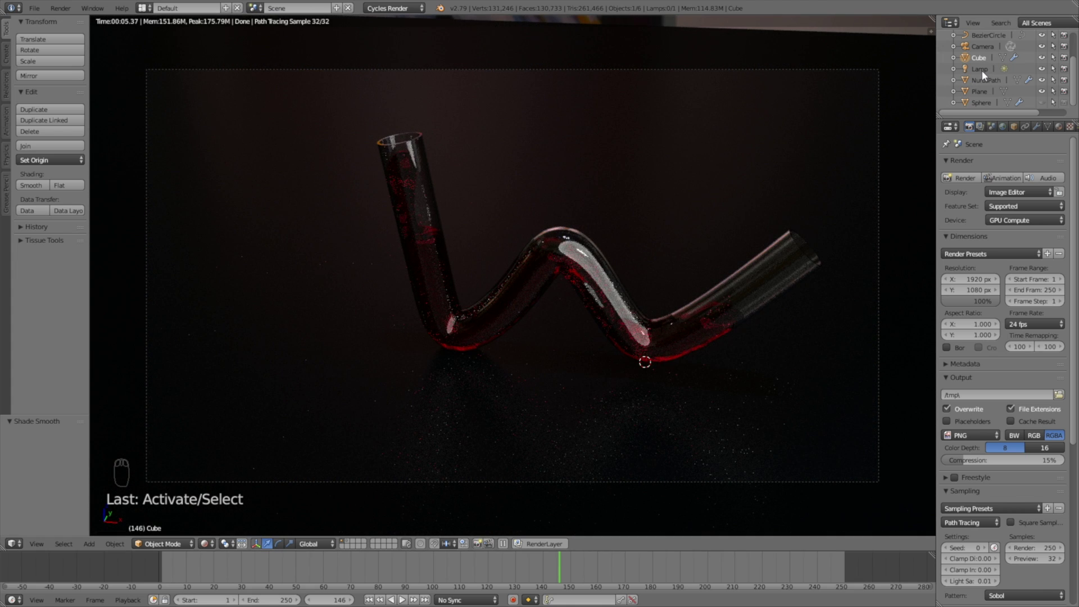
key("shift+z")
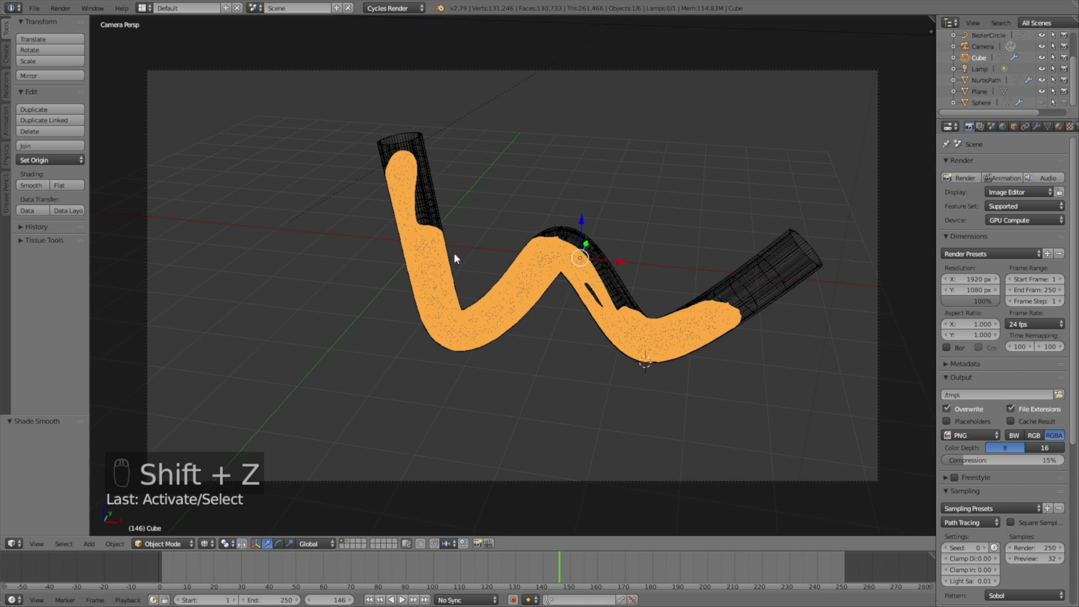
Step: Inspect the tube's glass colour in its material settings with a rendered preview
left_click(1059, 127)
left_click(1030, 296)
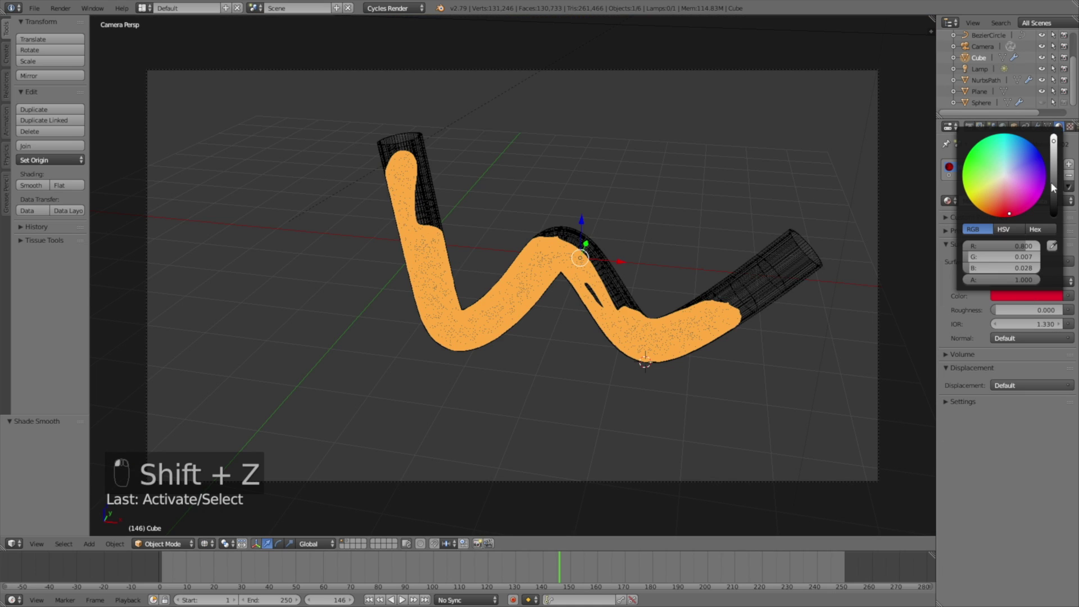
key("shift+z")
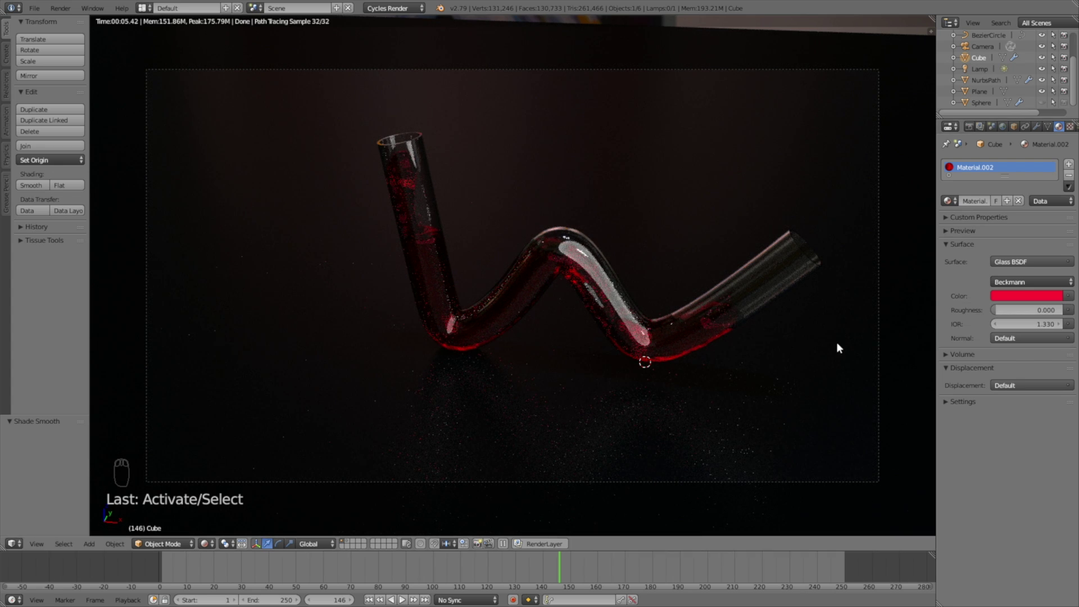
key("shift+z")
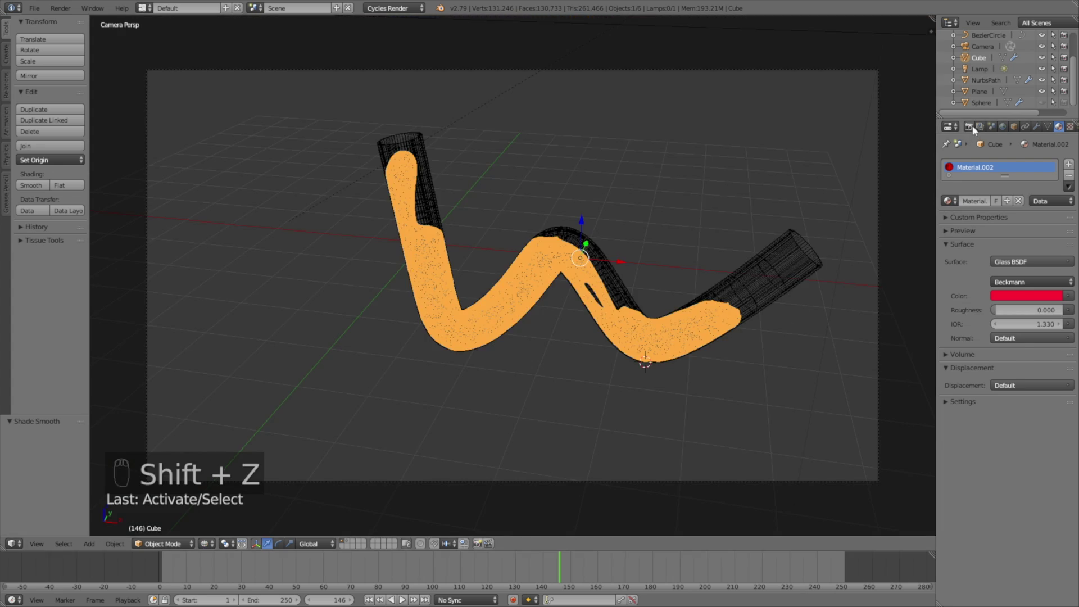
Step: Create a new 'red fluid' folder in C:\tmp as the render output location
left_click(969, 127)
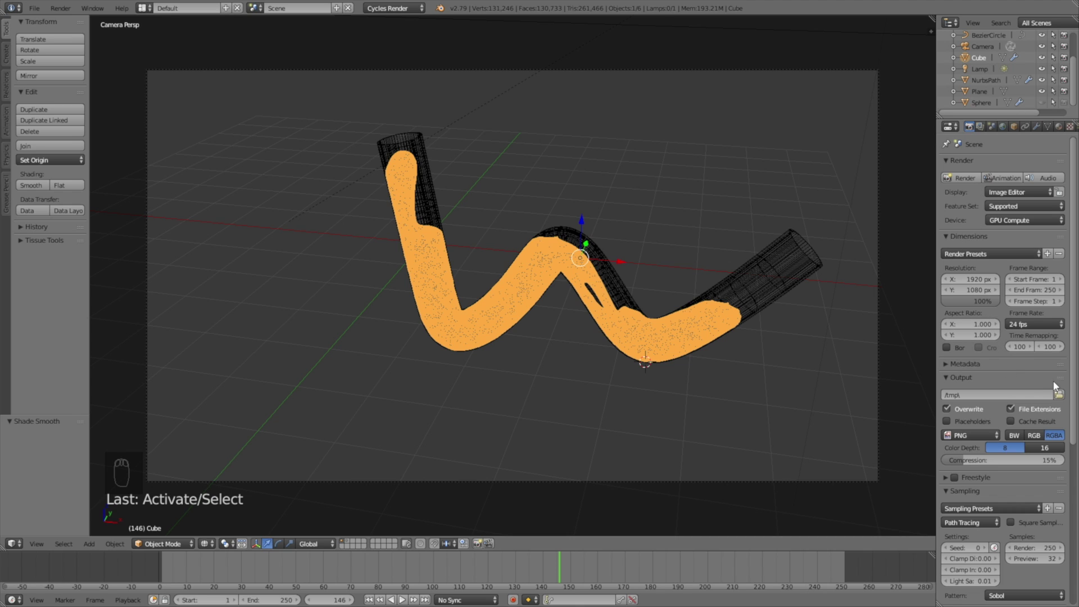
left_click(1059, 394)
left_click(91, 23)
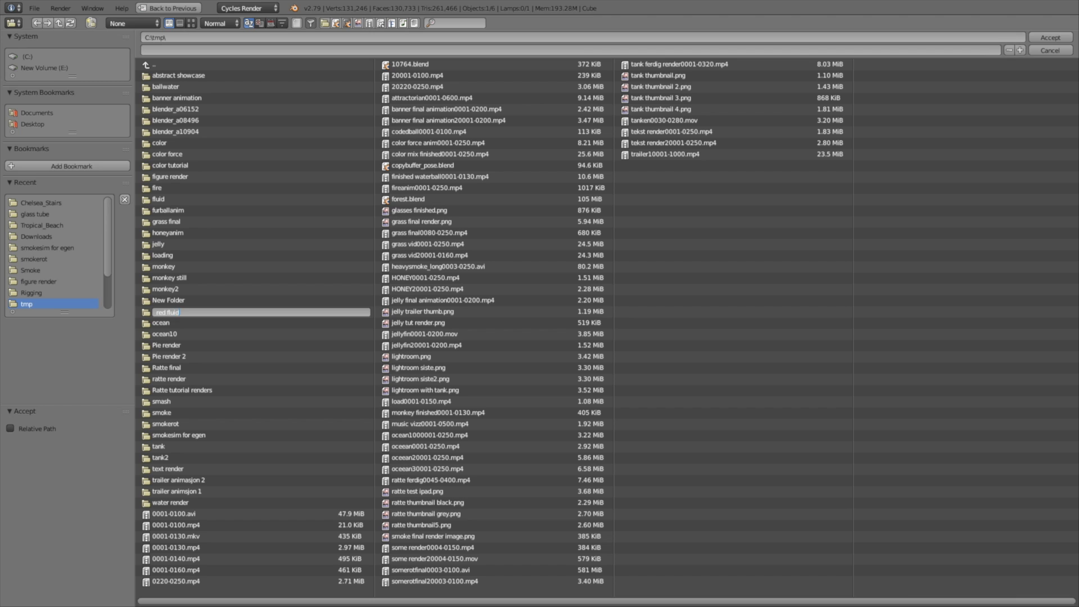
key("Return")
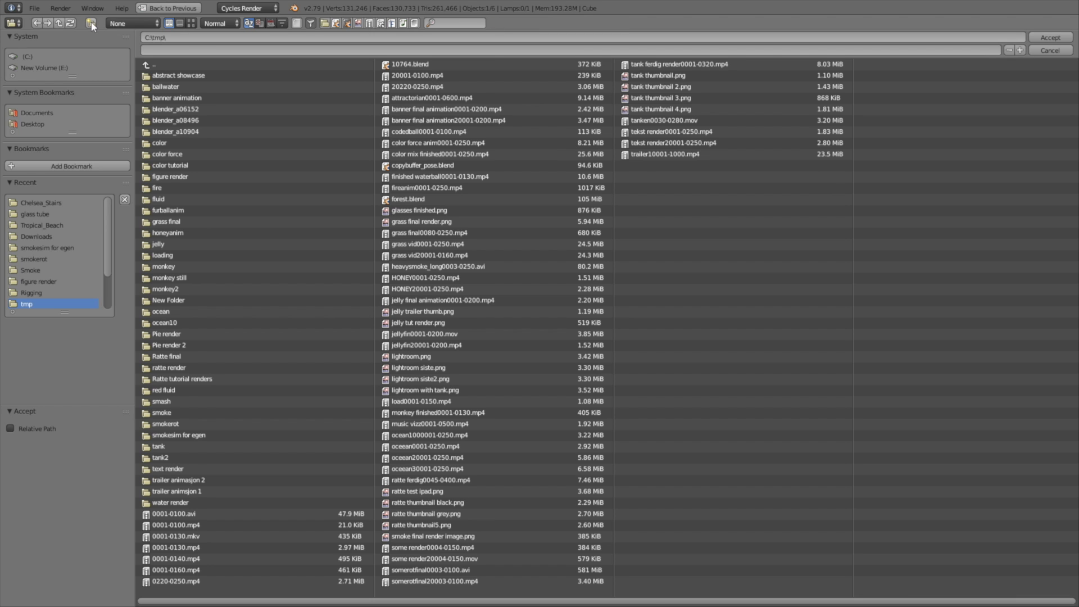
left_click(174, 391)
Step: Set the output file name to tut, accept, and scrub the animation to check the fluid's fall
left_click(166, 51)
key("Return")
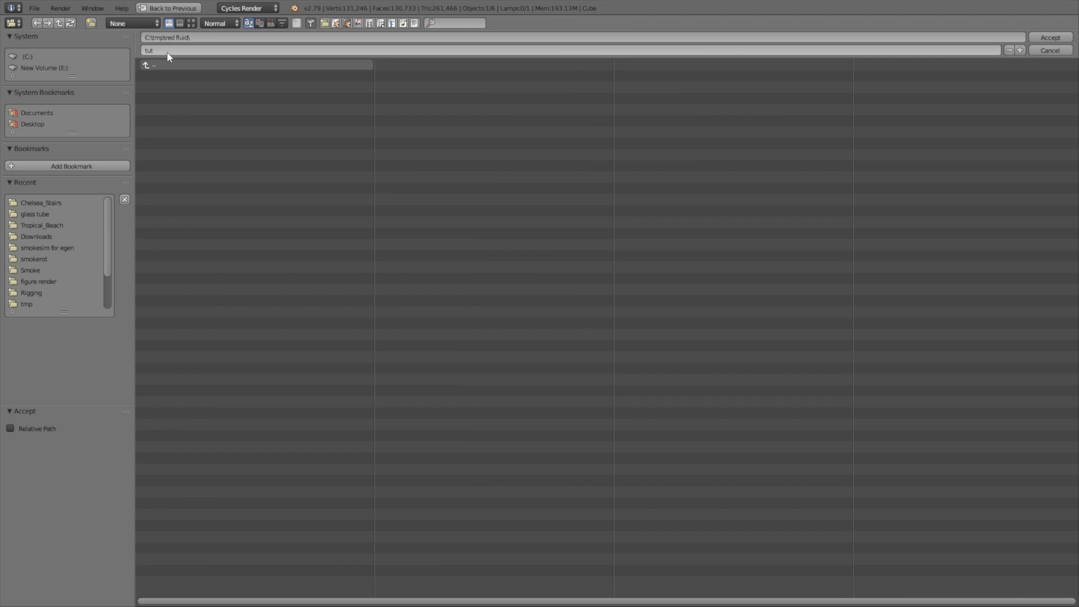
left_click(401, 600)
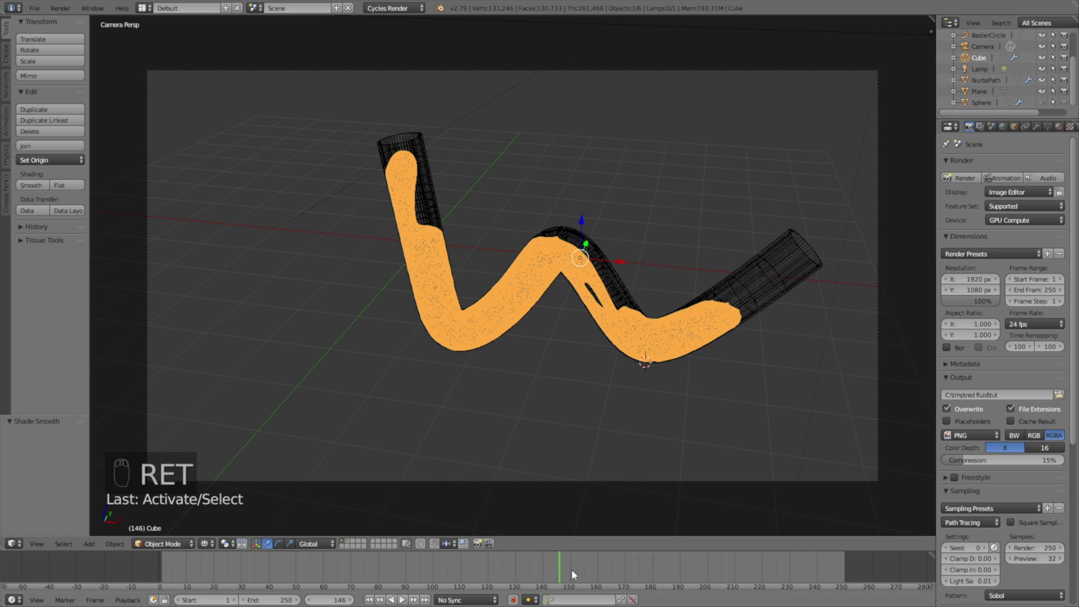
left_click_drag(851, 585, 737, 584)
Step: Set the end frame to 210 and start rendering the full animation
left_click(1010, 290)
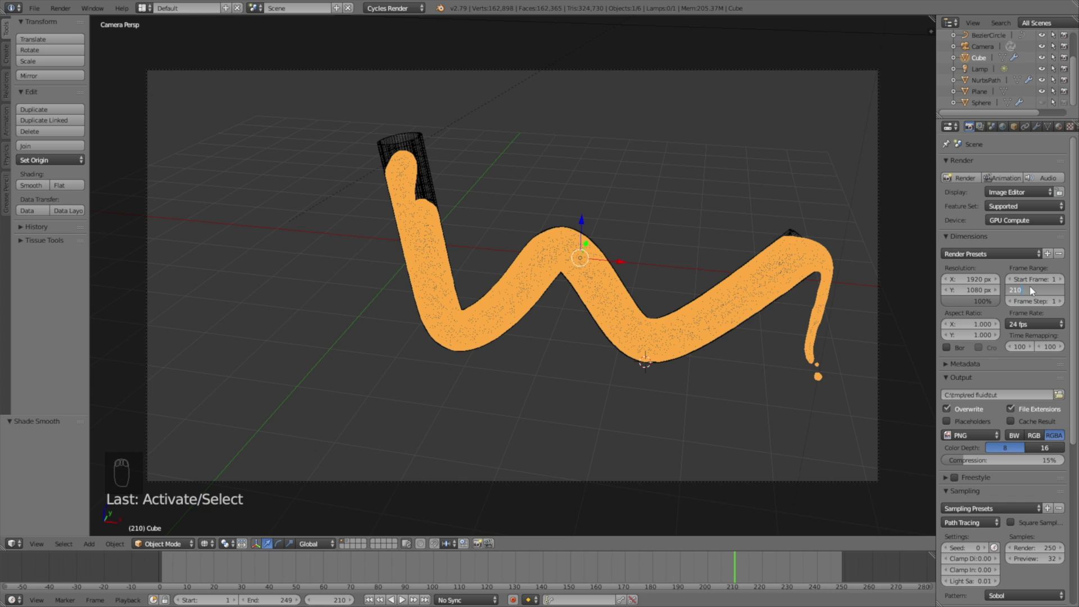
key("Return")
scroll(1029, 285, "down", 5)
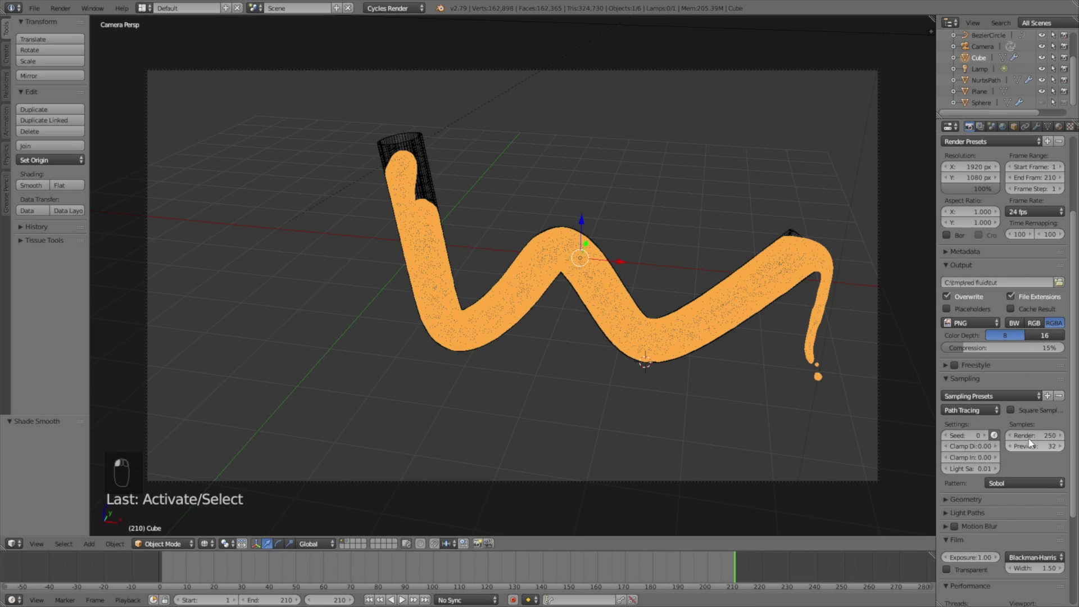
scroll(1006, 292, "up", 5)
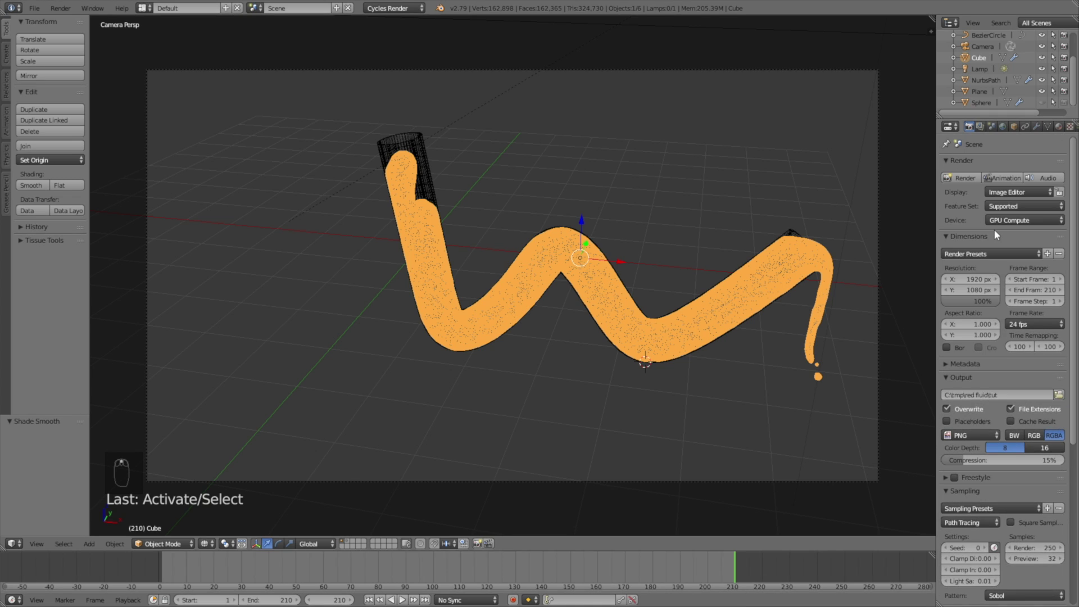
left_click(1001, 179)
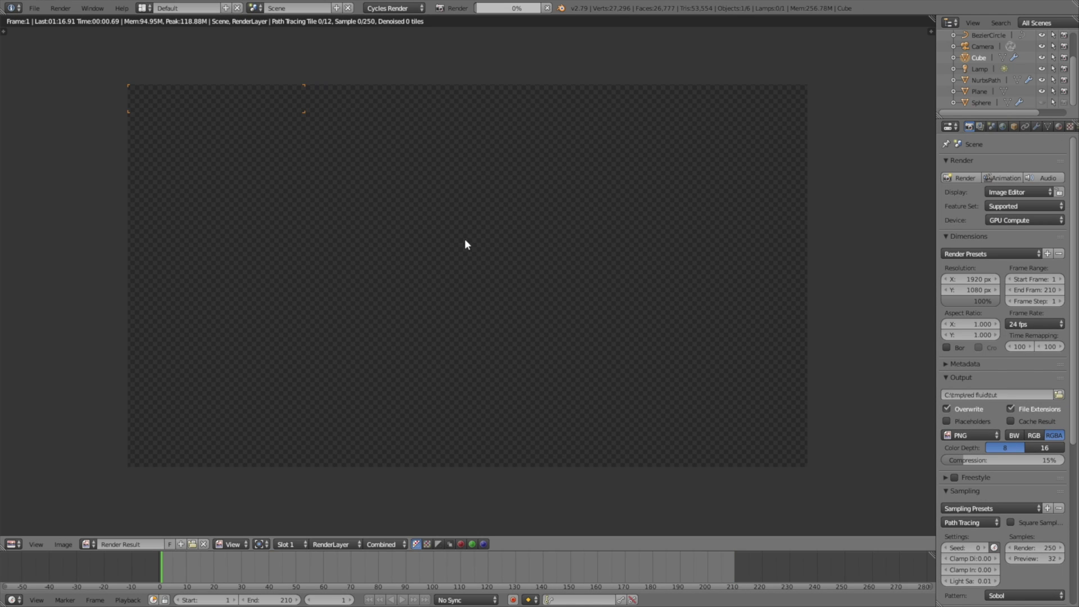